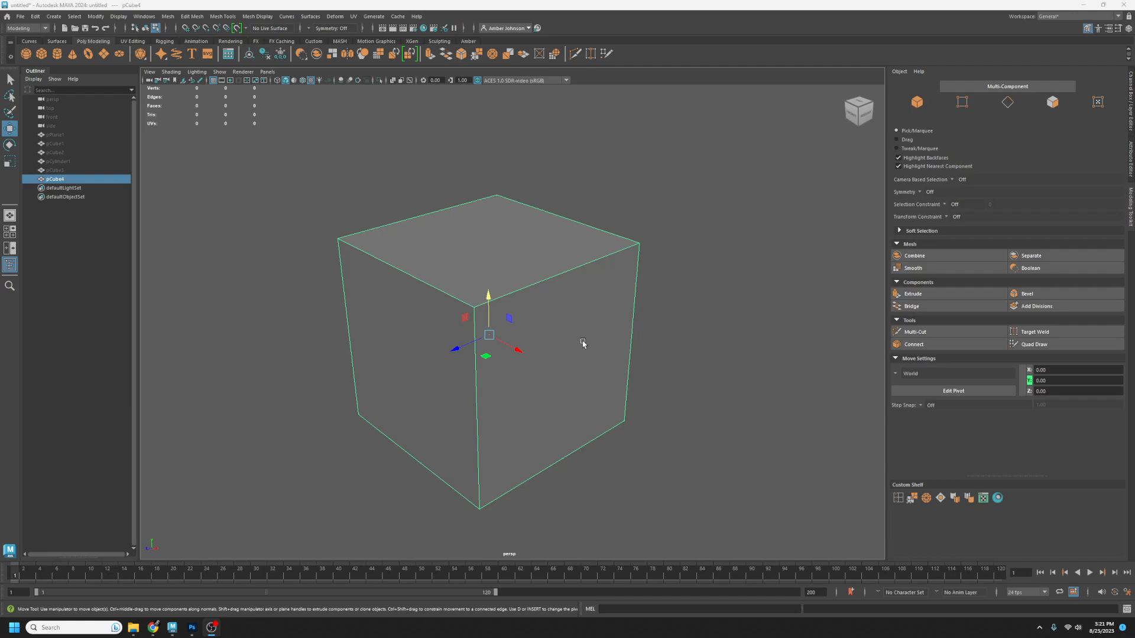
- Assign a new Lambert material to the cube and rename it ExampleUVChecker
{"action": "right_click", "coordinate": [532, 307]}
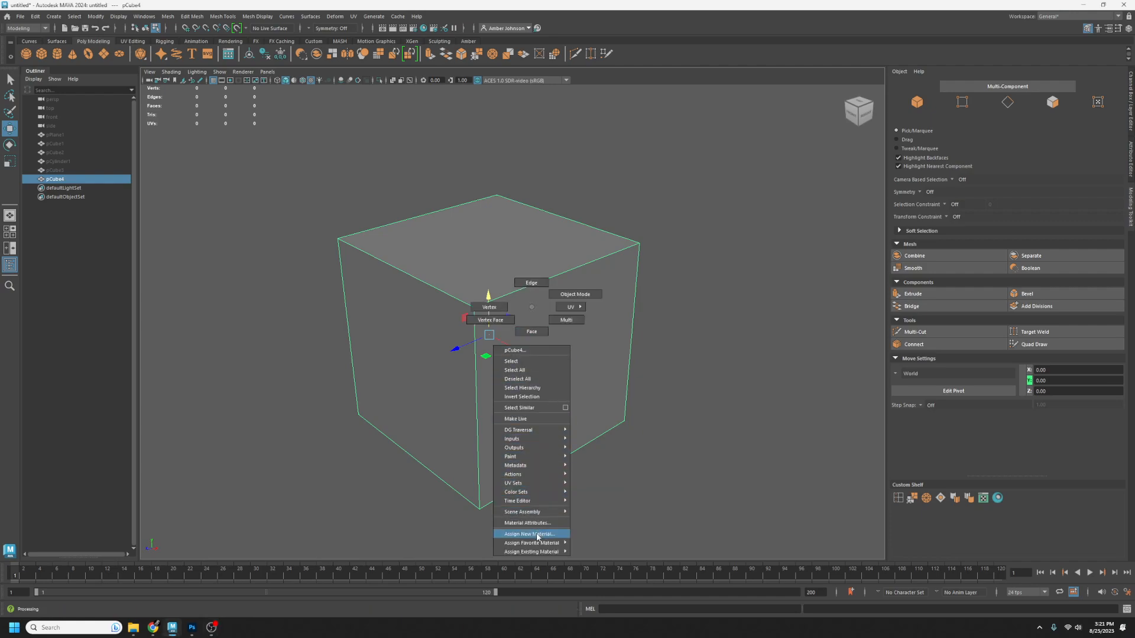
{"action": "left_click", "coordinate": [538, 535]}
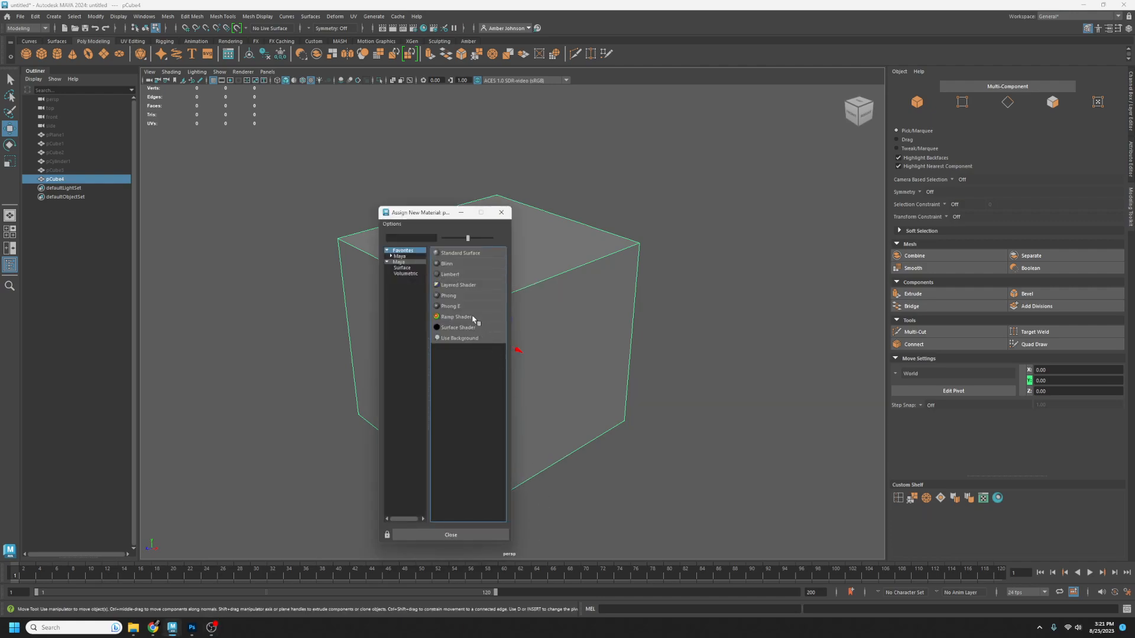
{"action": "left_click", "coordinate": [454, 276]}
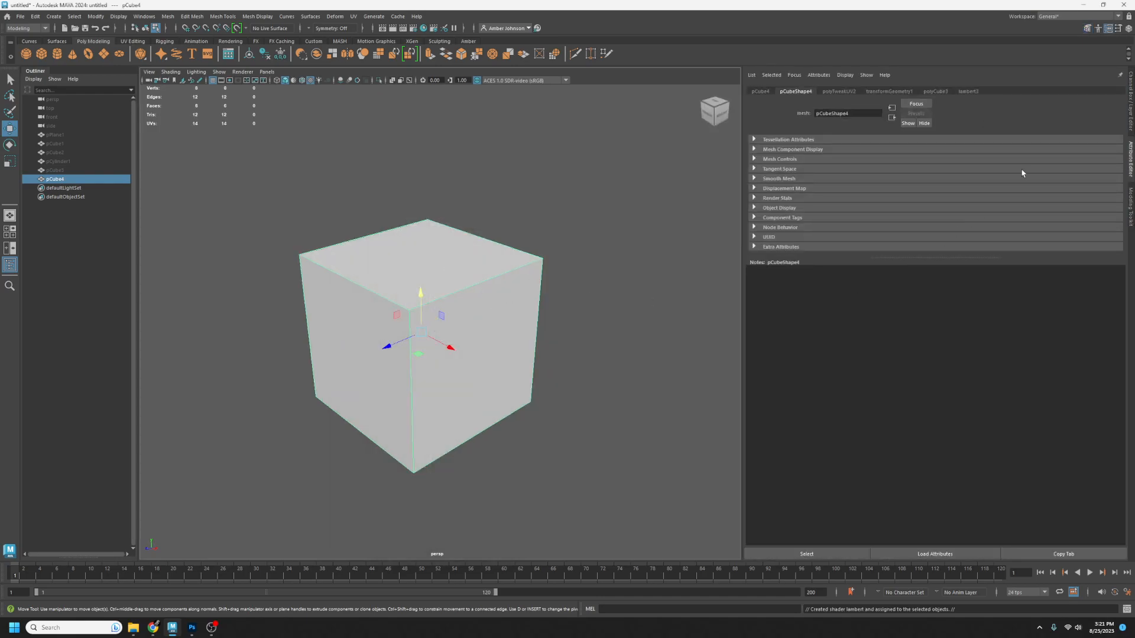
{"action": "left_click", "coordinate": [969, 92]}
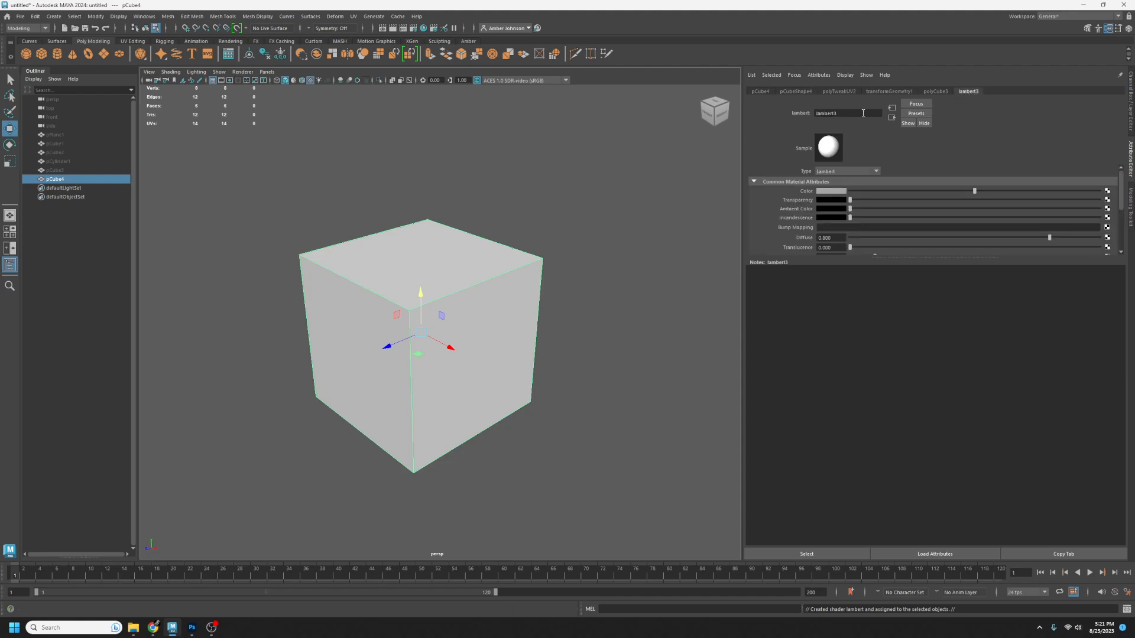
{"action": "type", "text": "ExampleUVChecker"}
{"action": "key", "text": "Return"}
- Set the ExampleUVChecker material's color to white
{"action": "middle_click_drag", "start_coordinate": [519, 304], "coordinate": [554, 303], "text": "alt"}
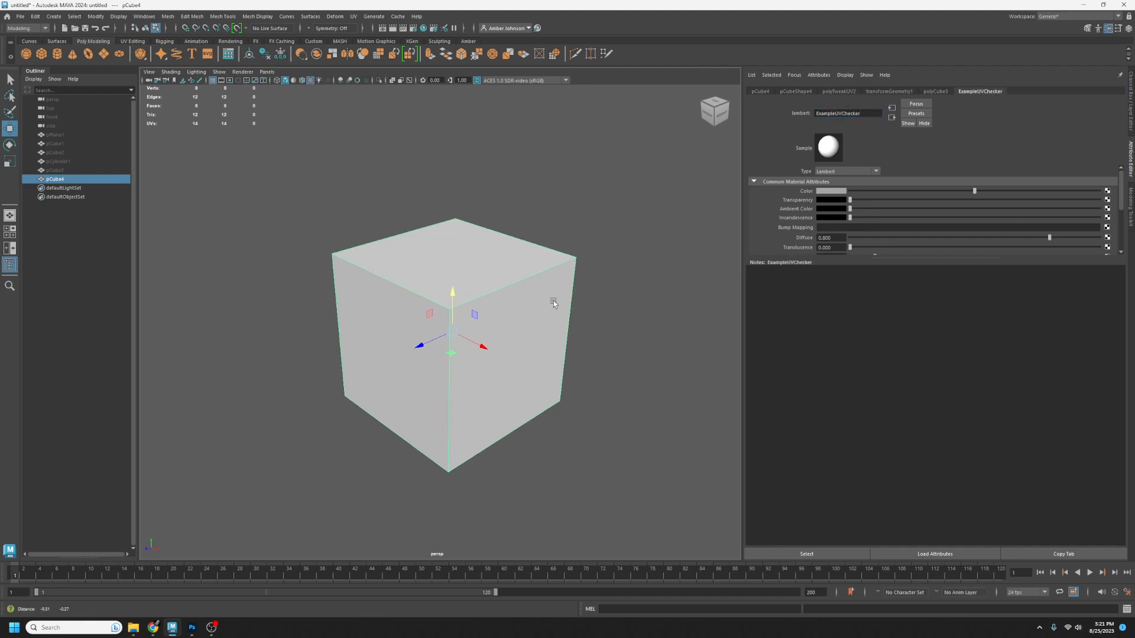
{"action": "left_click", "coordinate": [839, 192]}
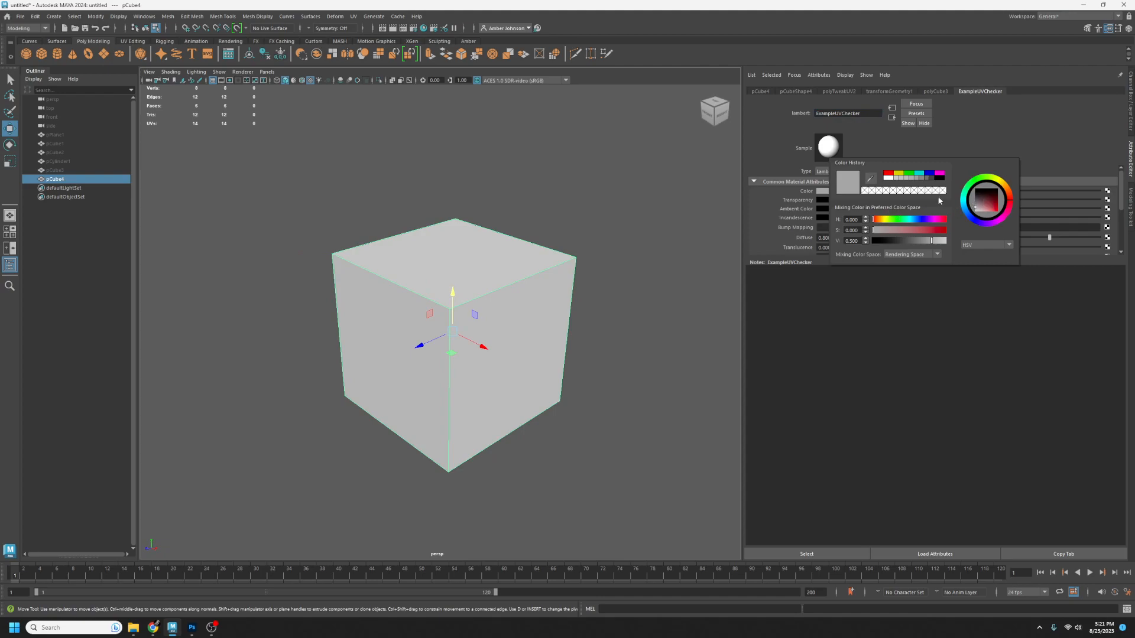
{"action": "left_click_drag", "start_coordinate": [995, 193], "coordinate": [944, 243]}
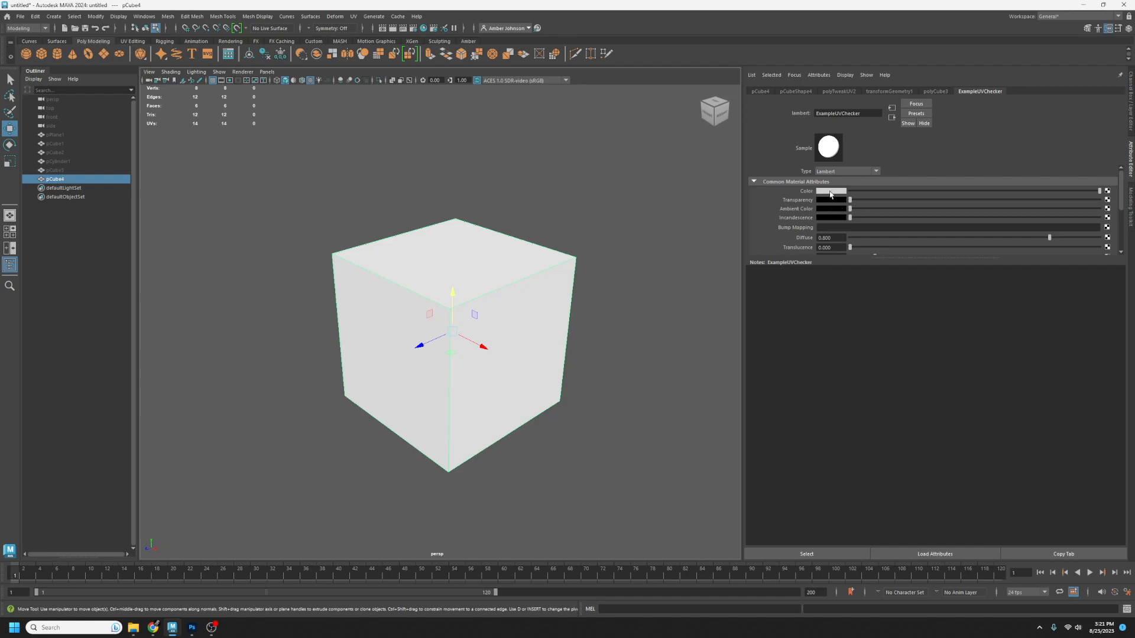
- Connect a File texture to the material's color and load UVChecker.jpg from the Desktop as its image
{"action": "left_click", "coordinate": [1107, 191]}
{"action": "left_click_drag", "start_coordinate": [467, 205], "coordinate": [572, 137]}
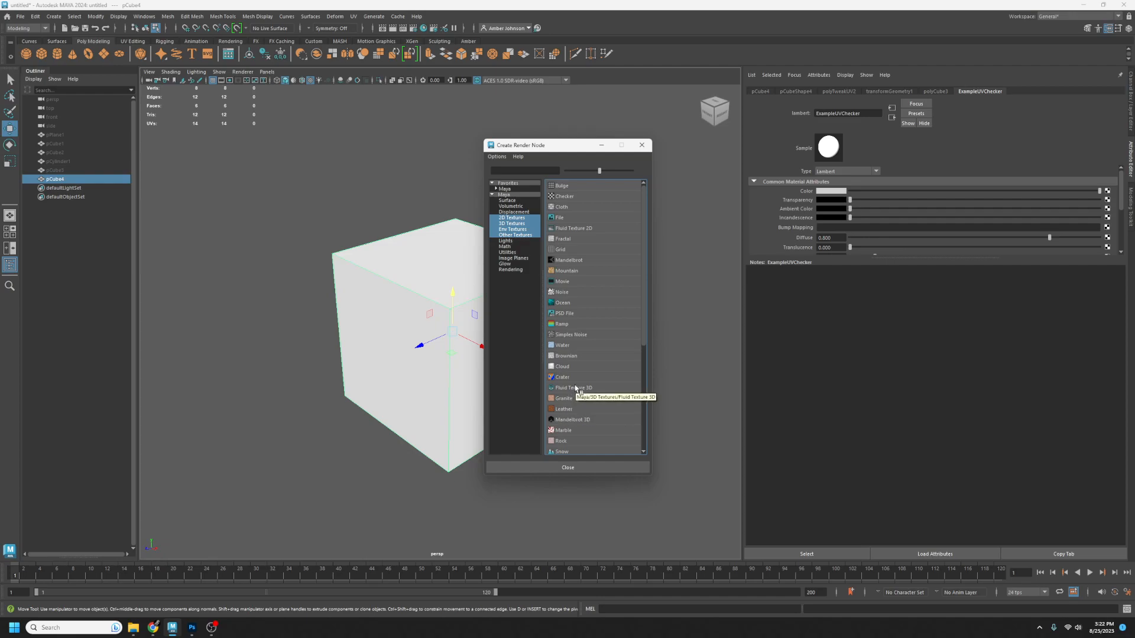
{"action": "left_click", "coordinate": [558, 218]}
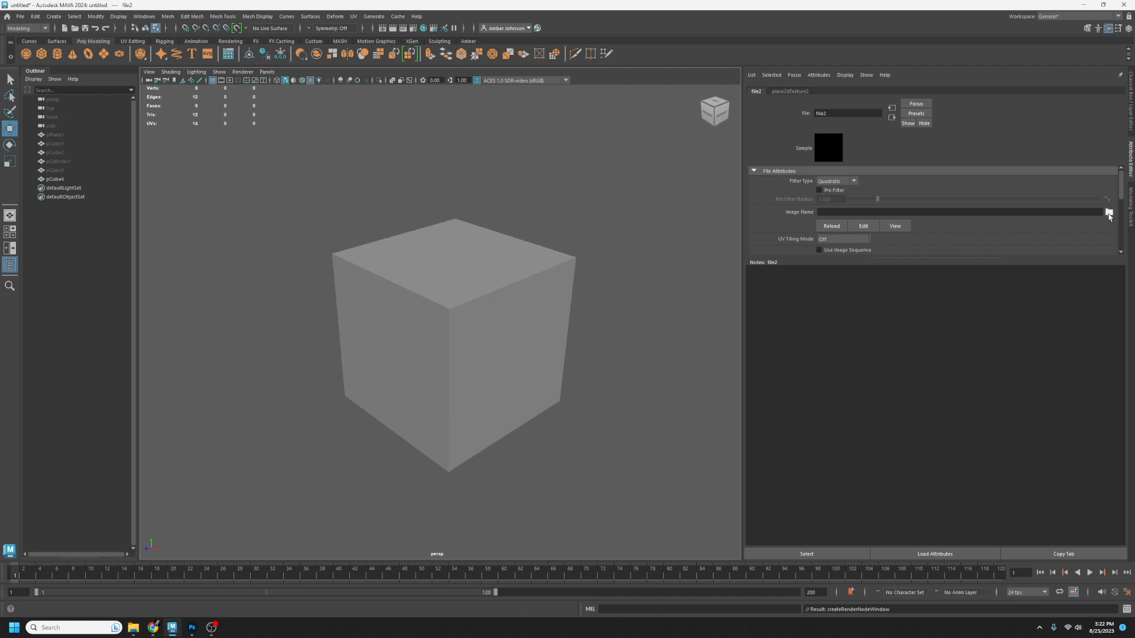
{"action": "left_click", "coordinate": [1109, 212]}
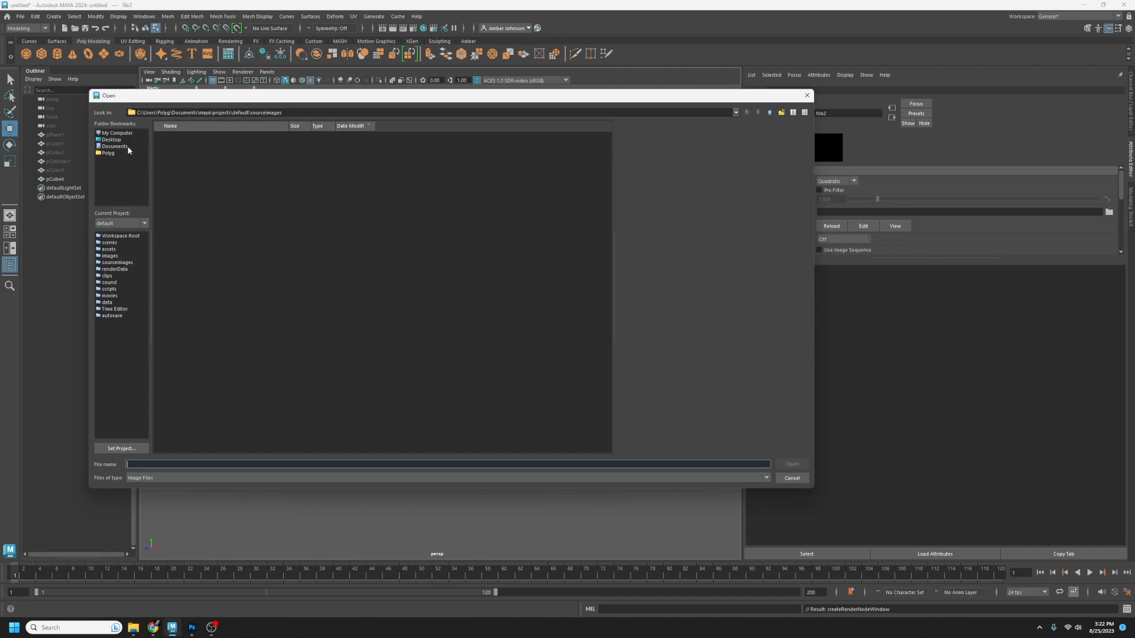
{"action": "left_click", "coordinate": [112, 140]}
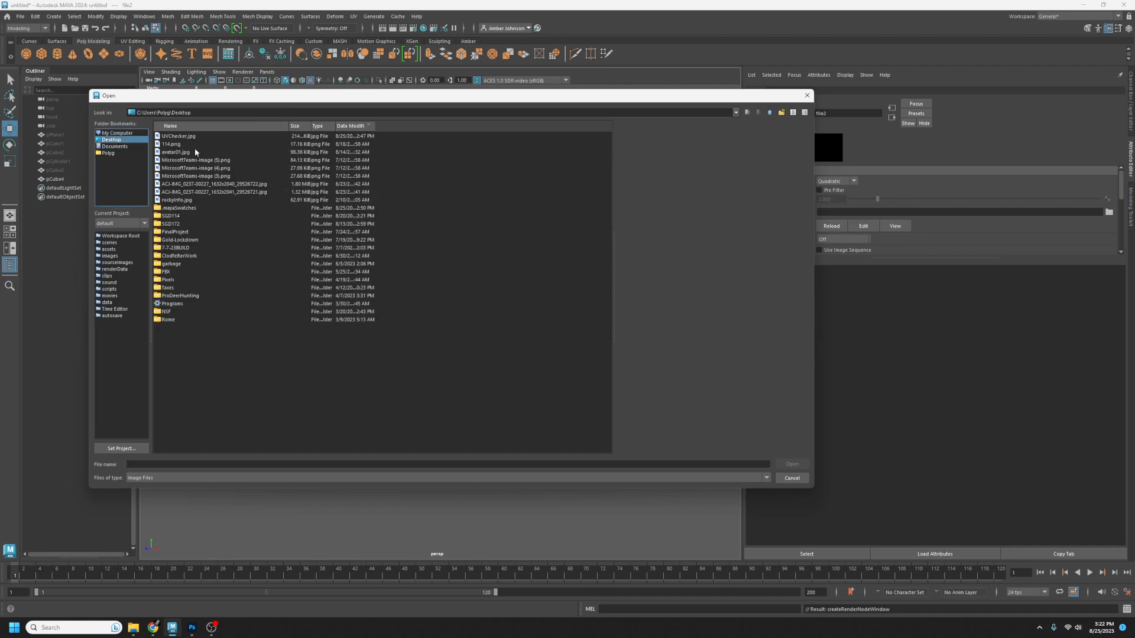
{"action": "left_click", "coordinate": [183, 137]}
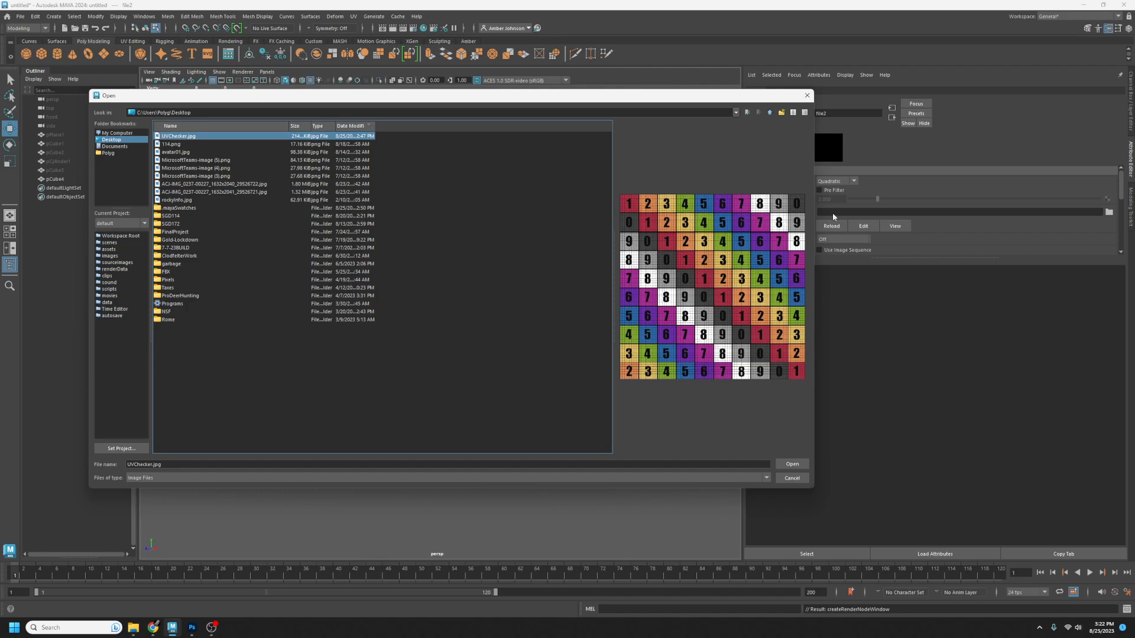
{"action": "left_click", "coordinate": [791, 465]}
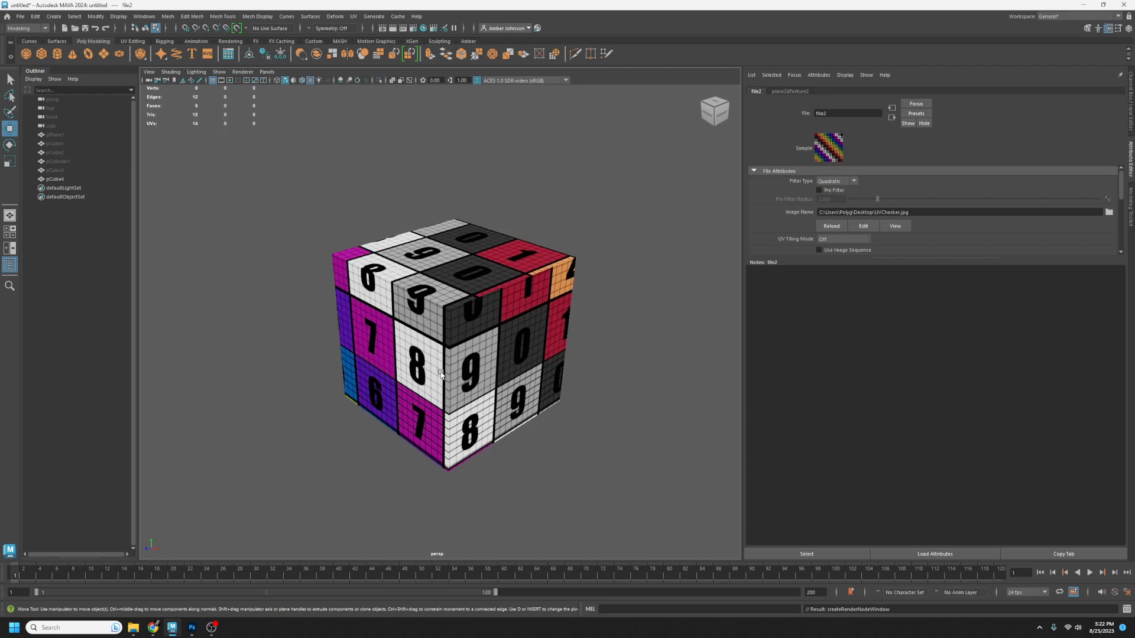
- Toggle the viewport's textured and default-material display off and on to compare how the cube appears
{"action": "left_click", "coordinate": [311, 81]}
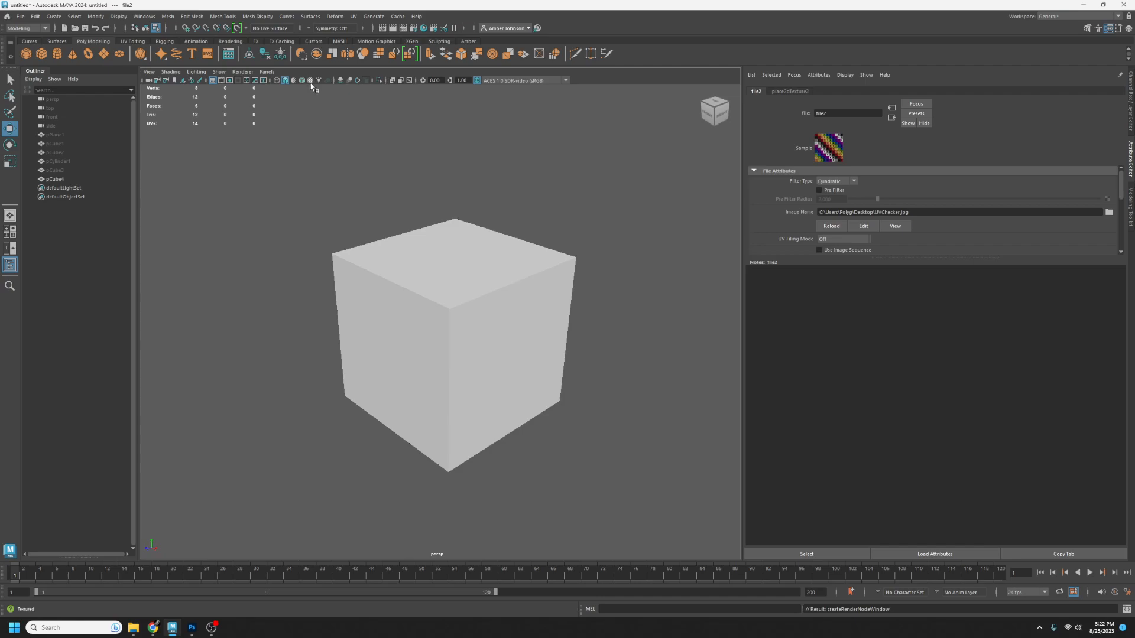
{"action": "left_click", "coordinate": [310, 81]}
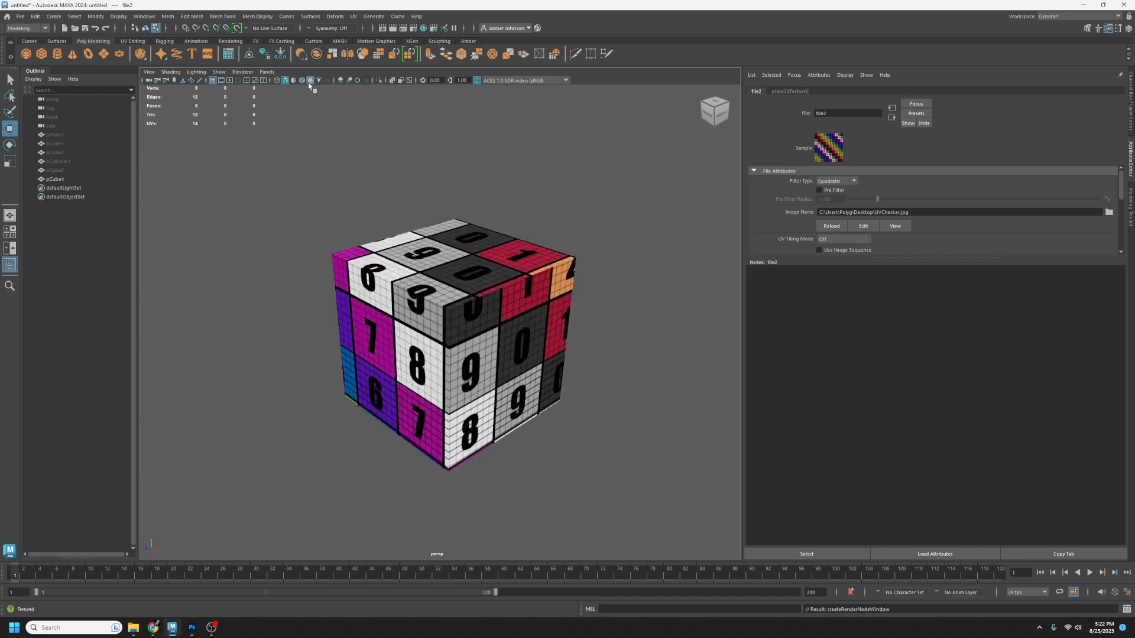
{"action": "left_click", "coordinate": [293, 80]}
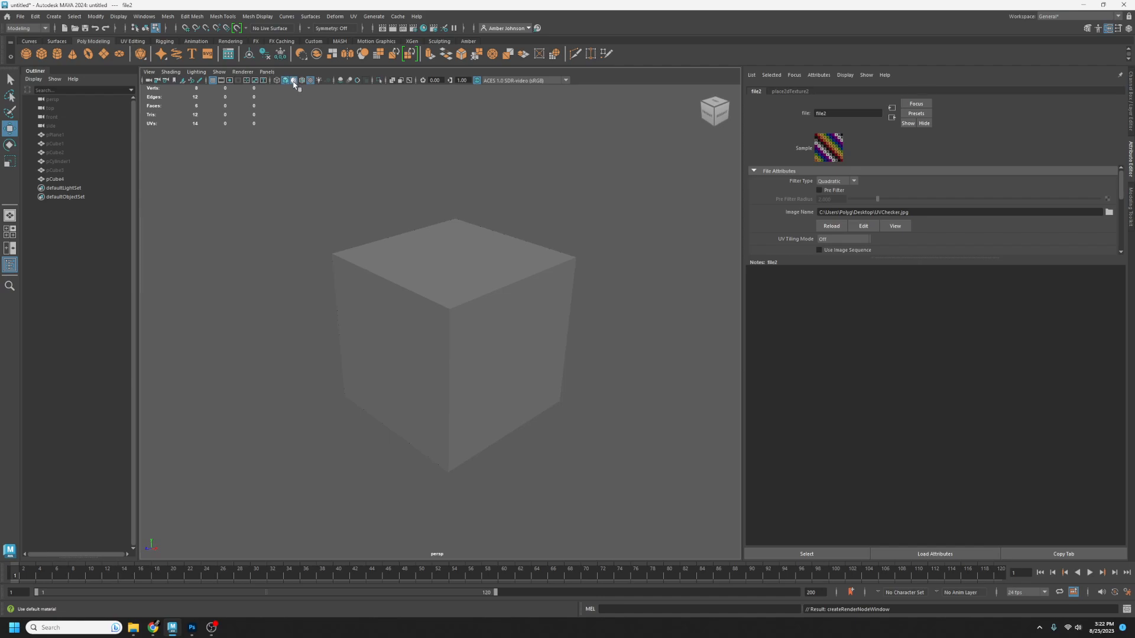
{"action": "left_click", "coordinate": [293, 81]}
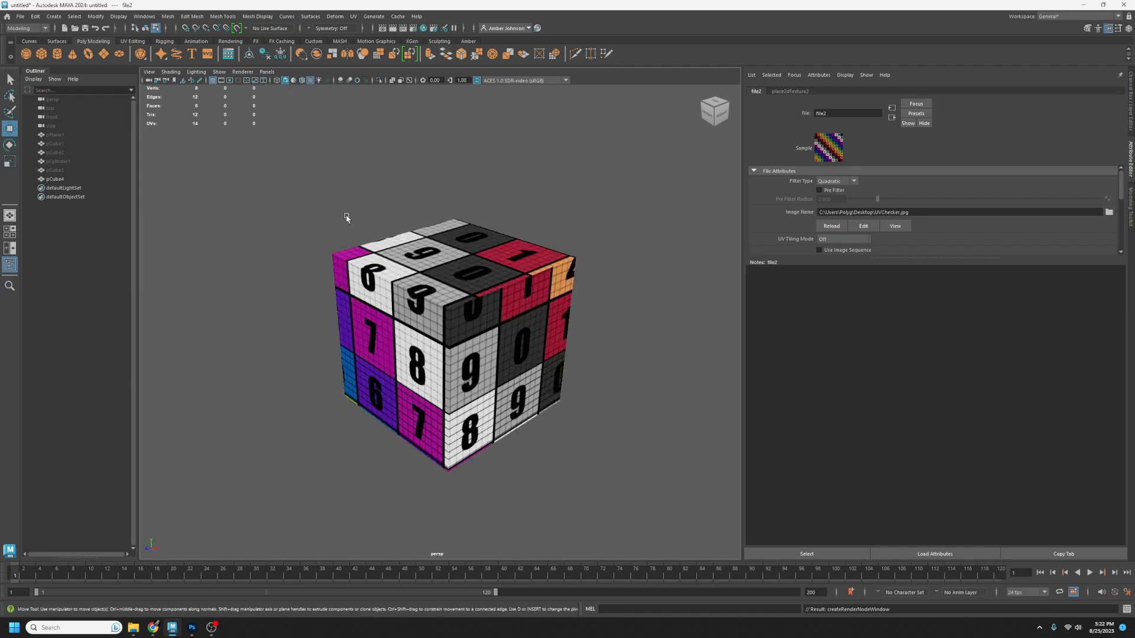
{"action": "left_click", "coordinate": [286, 81]}
{"action": "left_click", "coordinate": [286, 81]}
- Widen the perspective view and open the UV Editor
{"action": "left_click_drag", "start_coordinate": [743, 345], "coordinate": [923, 335]}
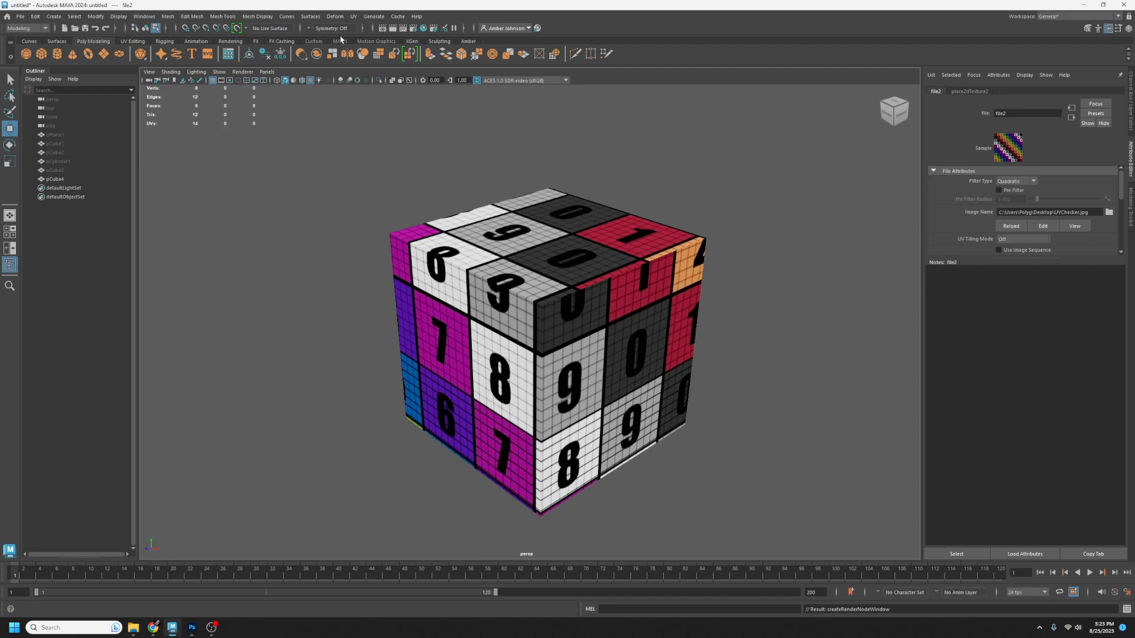
{"action": "left_click", "coordinate": [354, 17]}
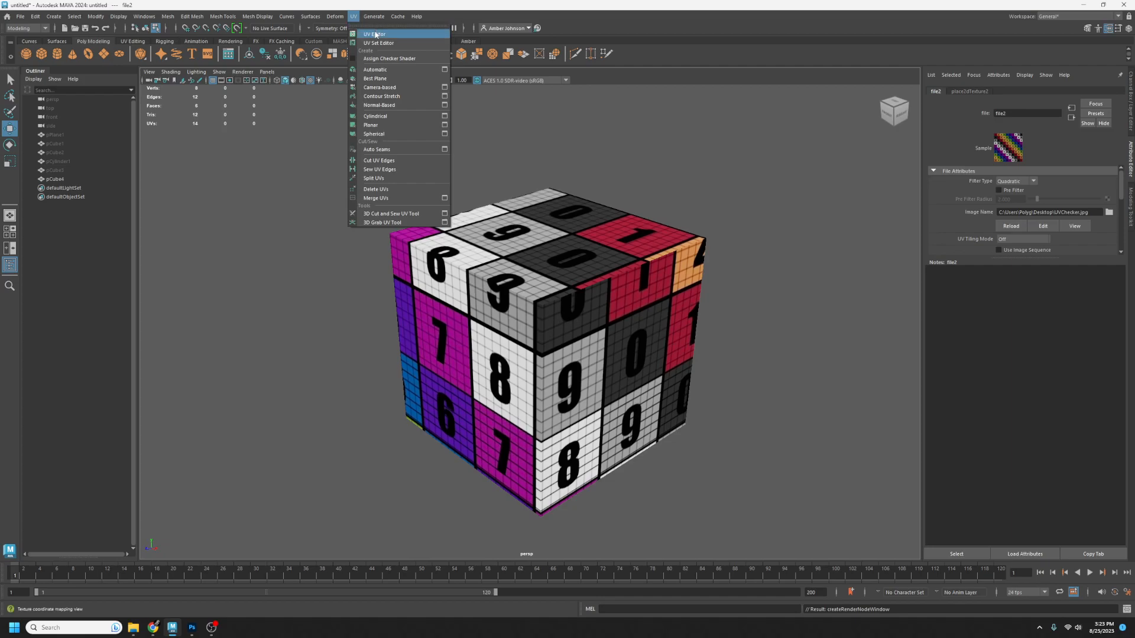
{"action": "left_click", "coordinate": [375, 34]}
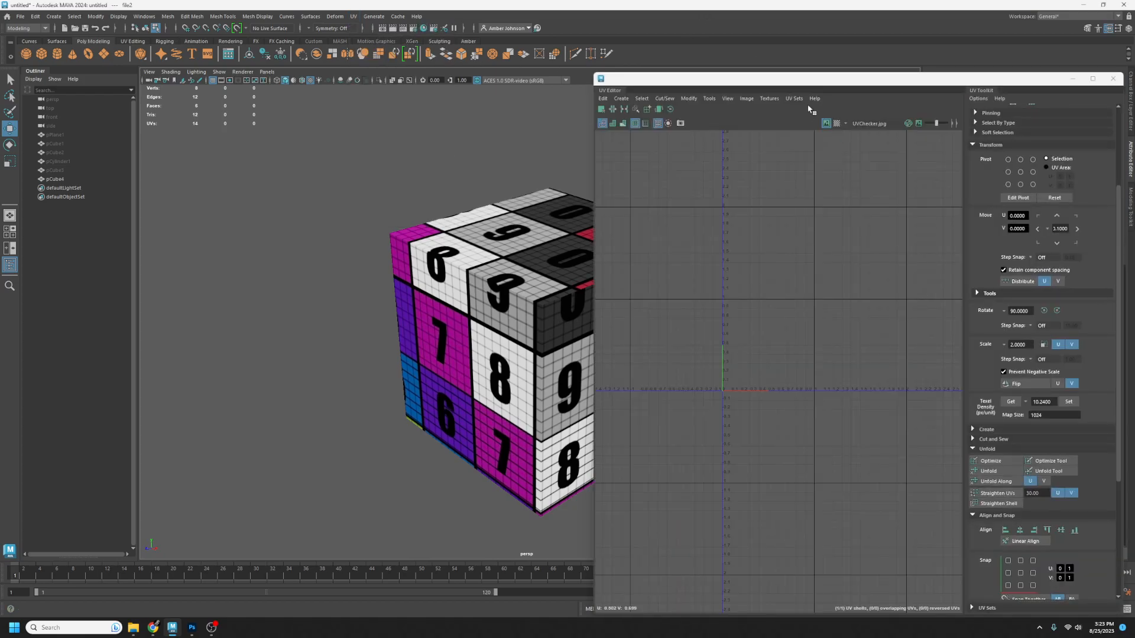
{"action": "left_click_drag", "start_coordinate": [812, 80], "coordinate": [337, 49]}
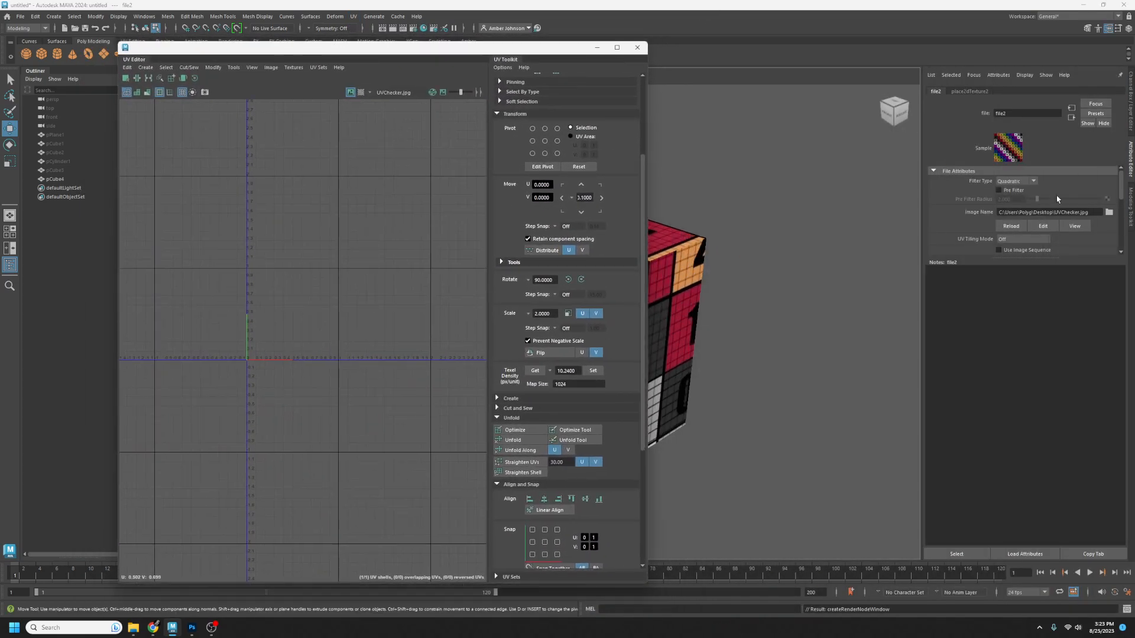
- Show the Modeling Toolkit in place of the Attribute Editor
{"action": "left_click", "coordinate": [1130, 204]}
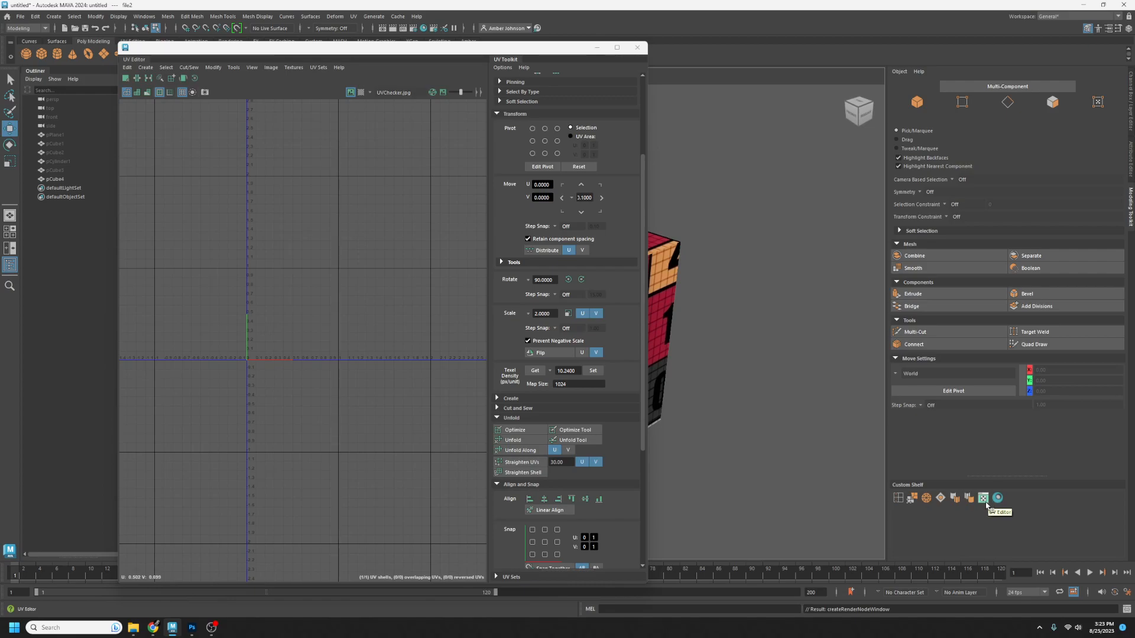
{"action": "left_click", "coordinate": [354, 16]}
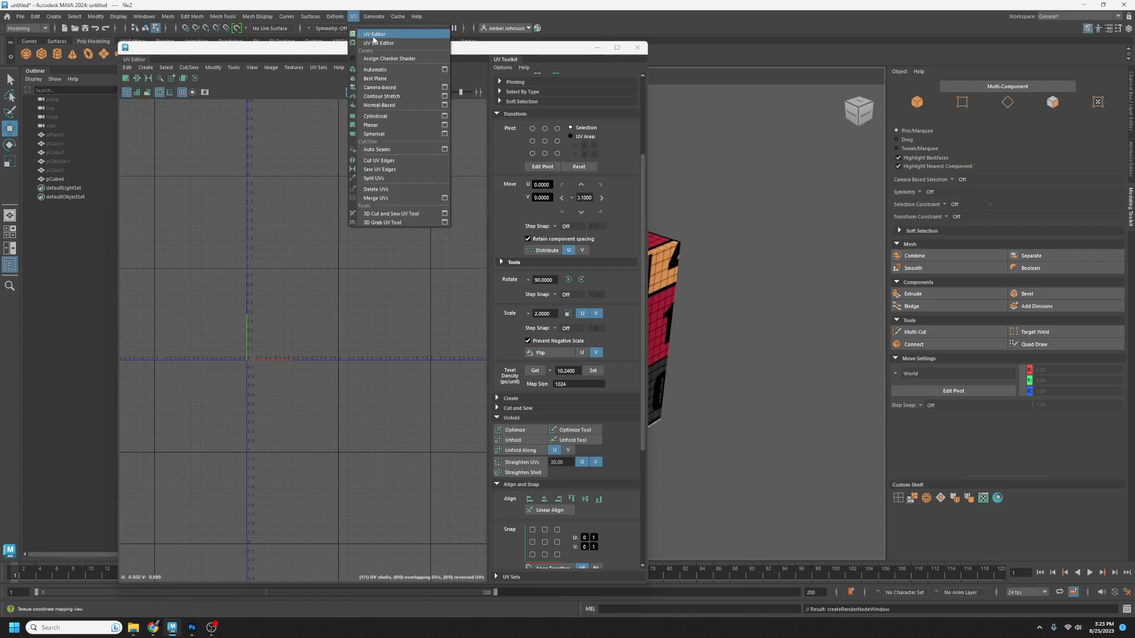
{"action": "left_click", "coordinate": [988, 528]}
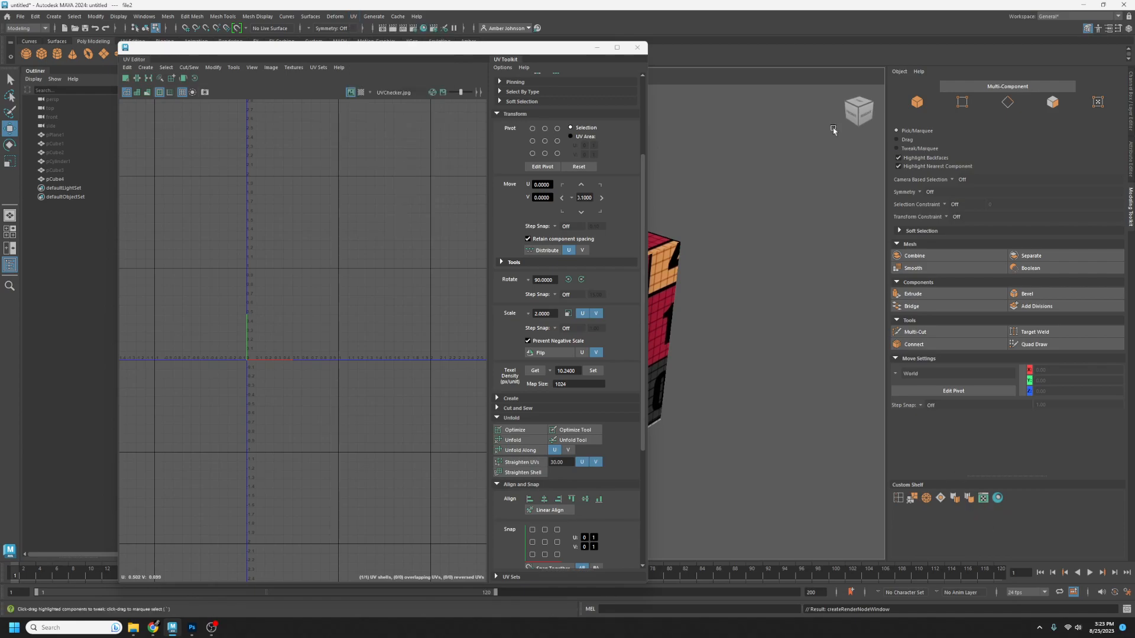
- Place the UV Editor window beside the cube and select the cube to display its UV layout
{"action": "left_click_drag", "start_coordinate": [377, 50], "coordinate": [973, 192]}
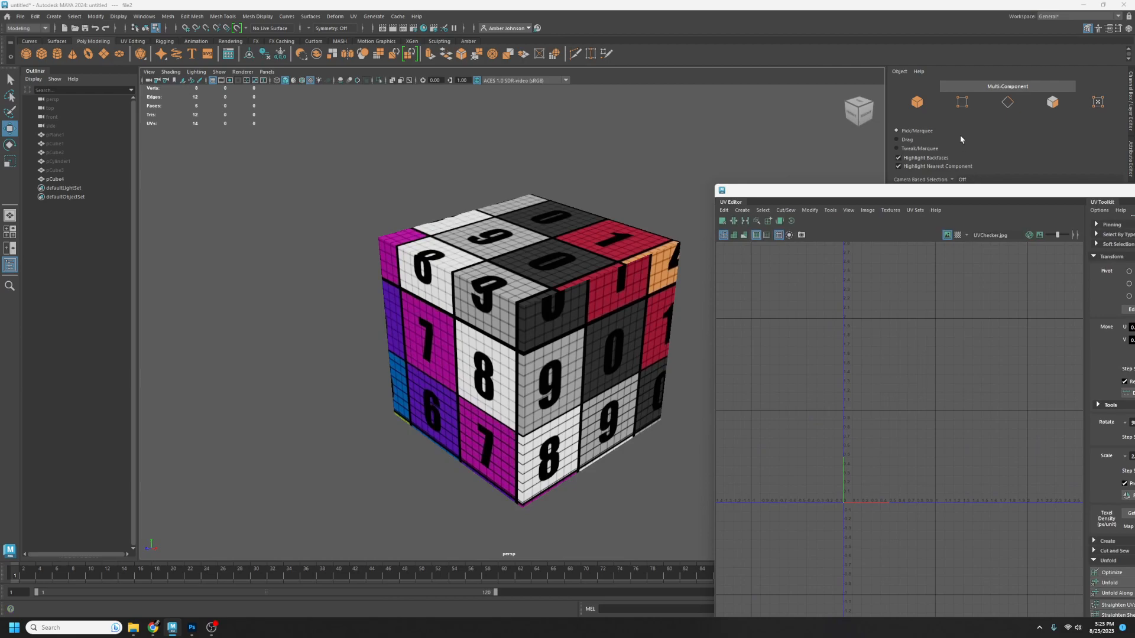
{"action": "left_click", "coordinate": [499, 299]}
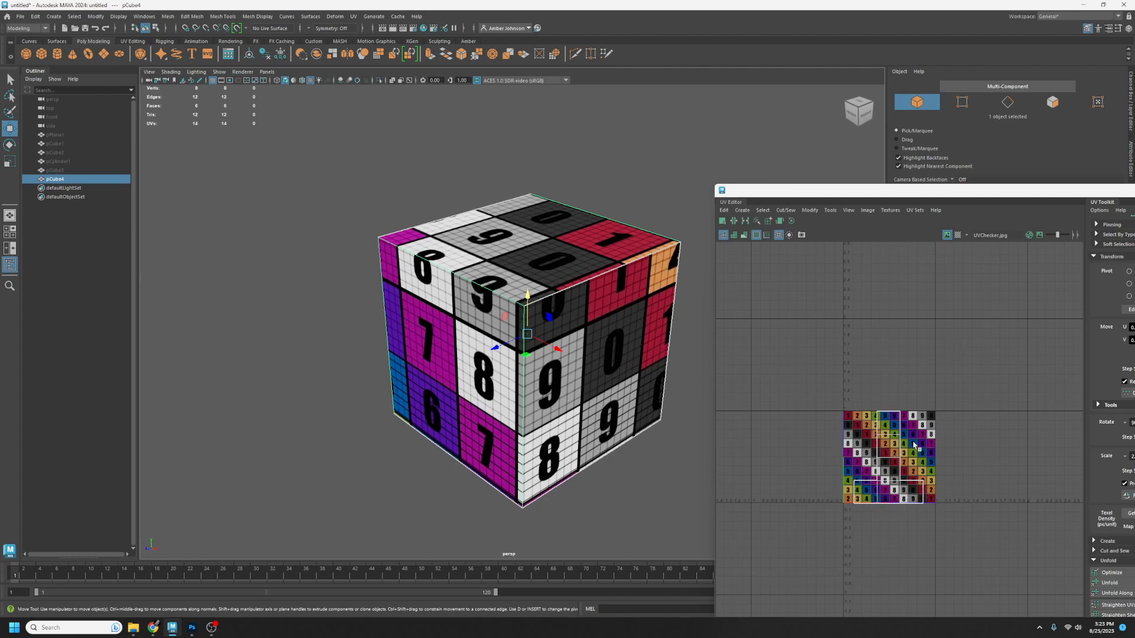
{"action": "left_click_drag", "start_coordinate": [915, 191], "coordinate": [845, 79]}
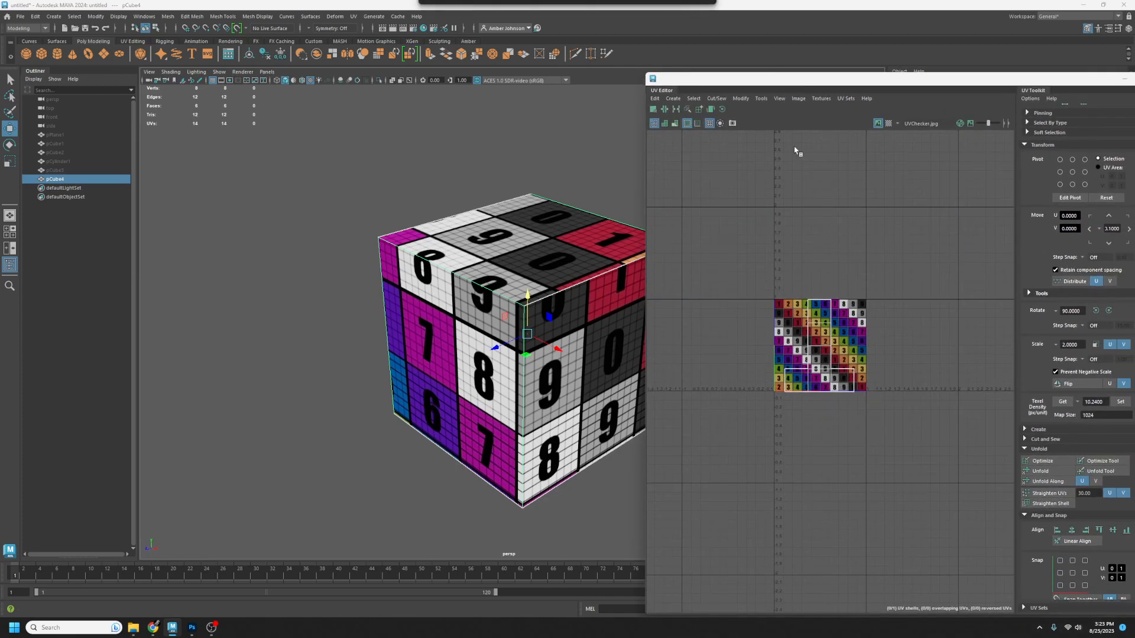
{"action": "scroll", "coordinate": [858, 352], "scroll_direction": "up", "scroll_amount": 5}
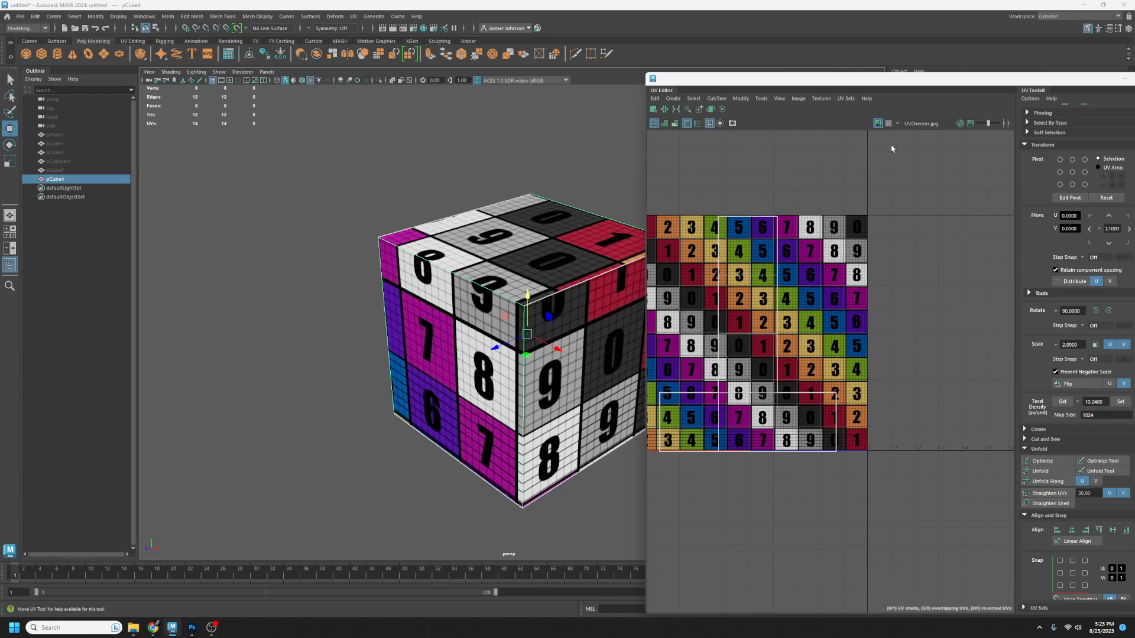
- Enlarge the UV Editor window and hide the checker image behind the cube's UVs
{"action": "left_click", "coordinate": [879, 123]}
{"action": "left_click", "coordinate": [878, 124]}
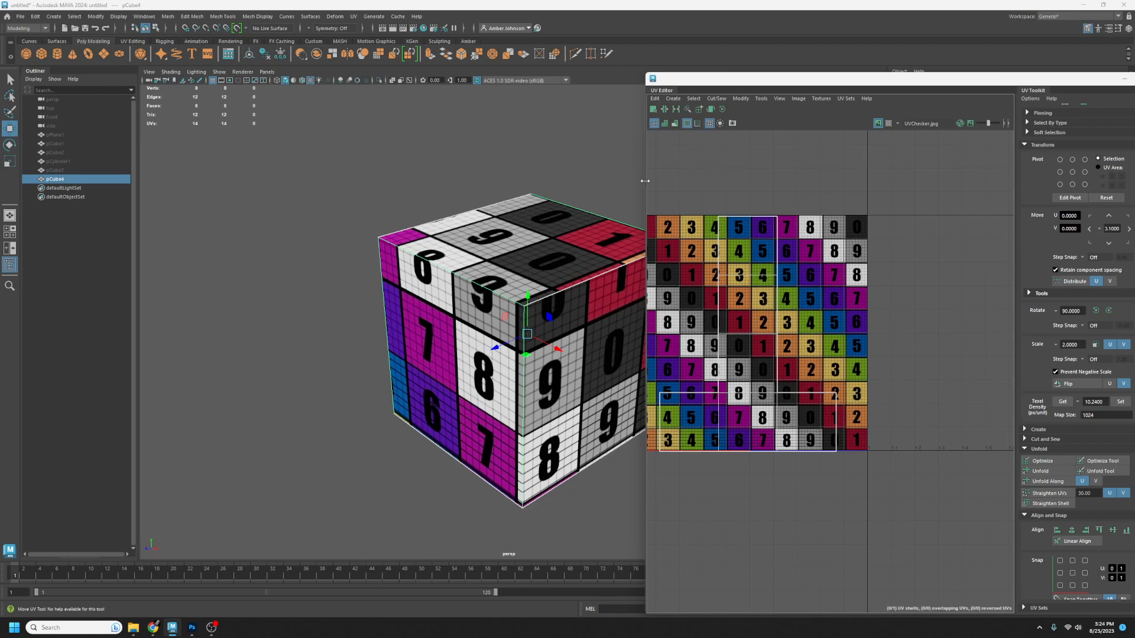
{"action": "left_click_drag", "start_coordinate": [645, 181], "coordinate": [582, 181]}
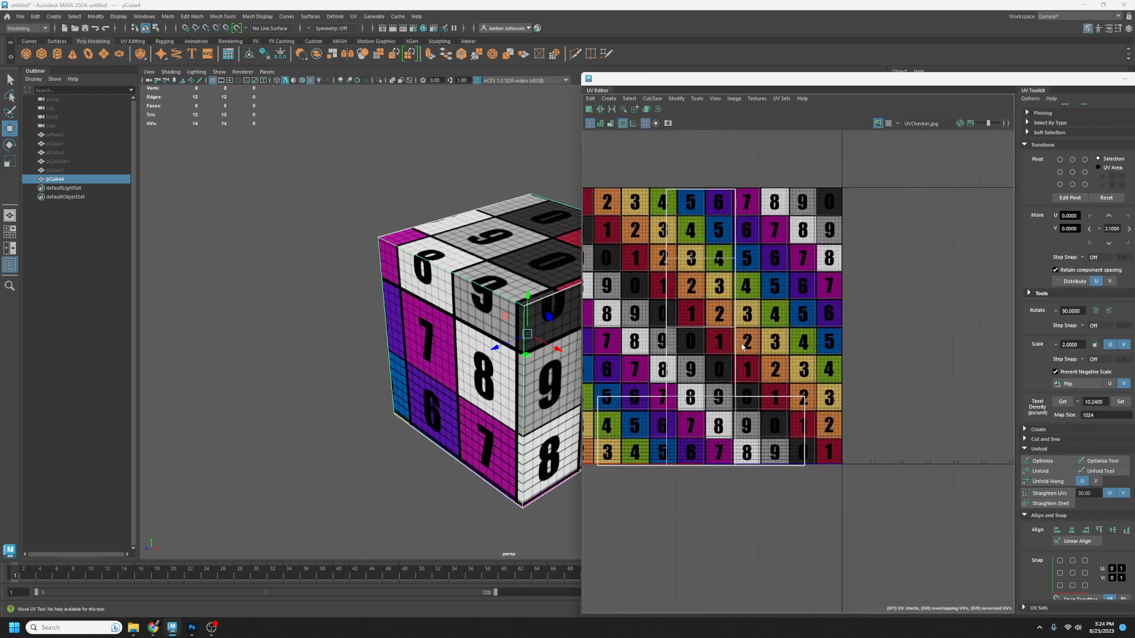
{"action": "middle_click_drag", "start_coordinate": [809, 300], "coordinate": [879, 313], "text": "alt"}
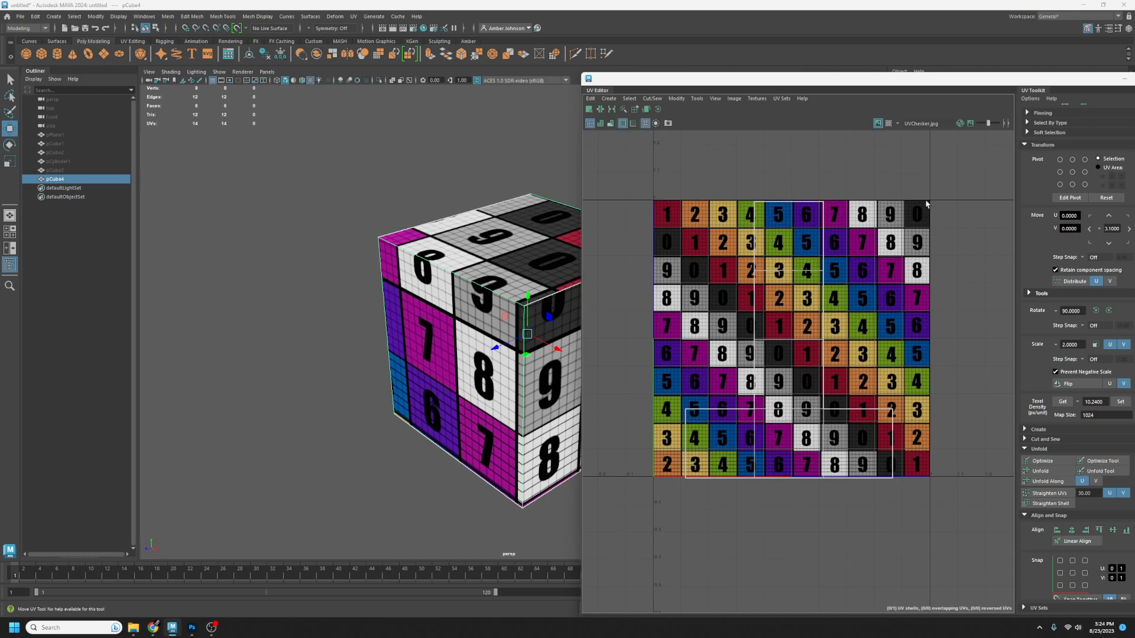
{"action": "left_click", "coordinate": [878, 123]}
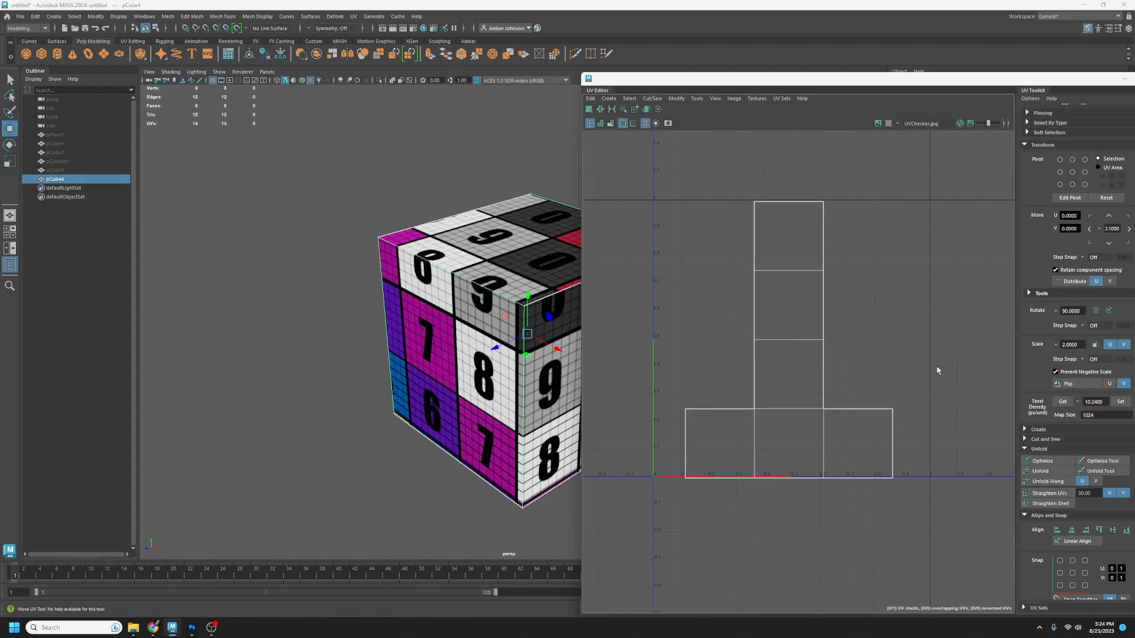
- Move the UV Editor window fully into view and look through the available UV commands and tools
{"action": "double_click", "coordinate": [940, 81]}
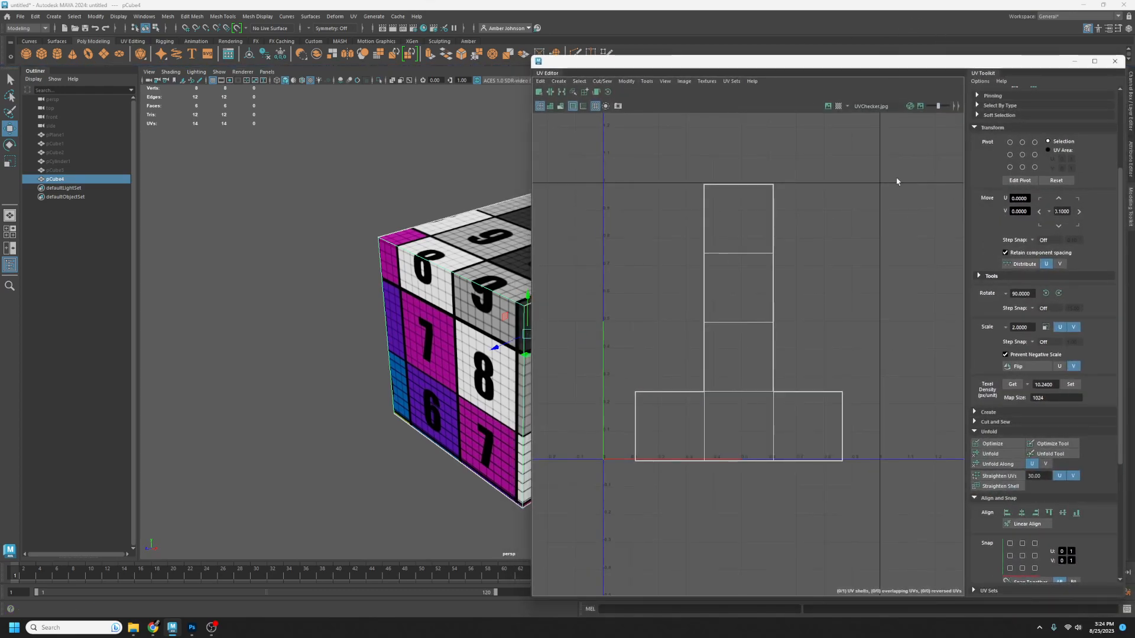
{"action": "left_click", "coordinate": [354, 17]}
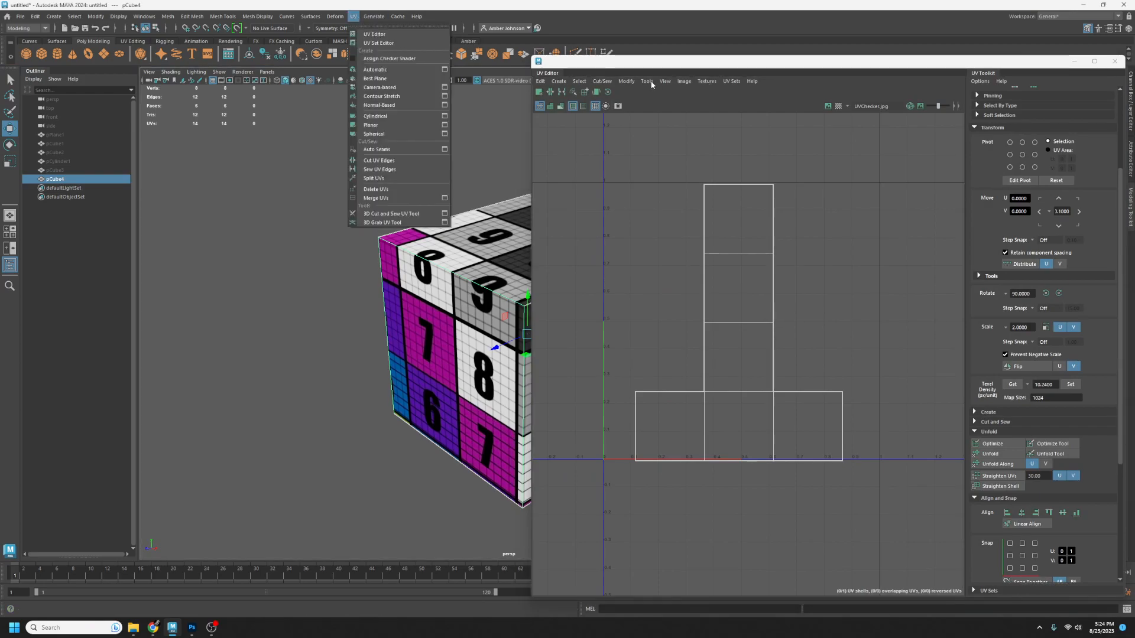
{"action": "left_click", "coordinate": [666, 82]}
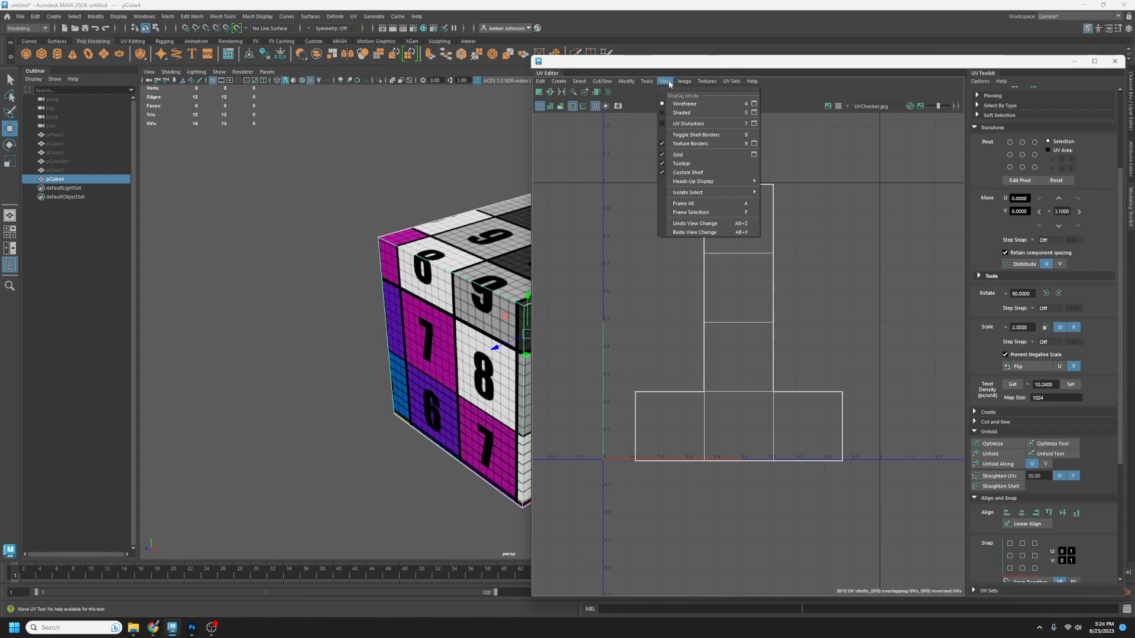
{"action": "mouse_move", "coordinate": [704, 84]}
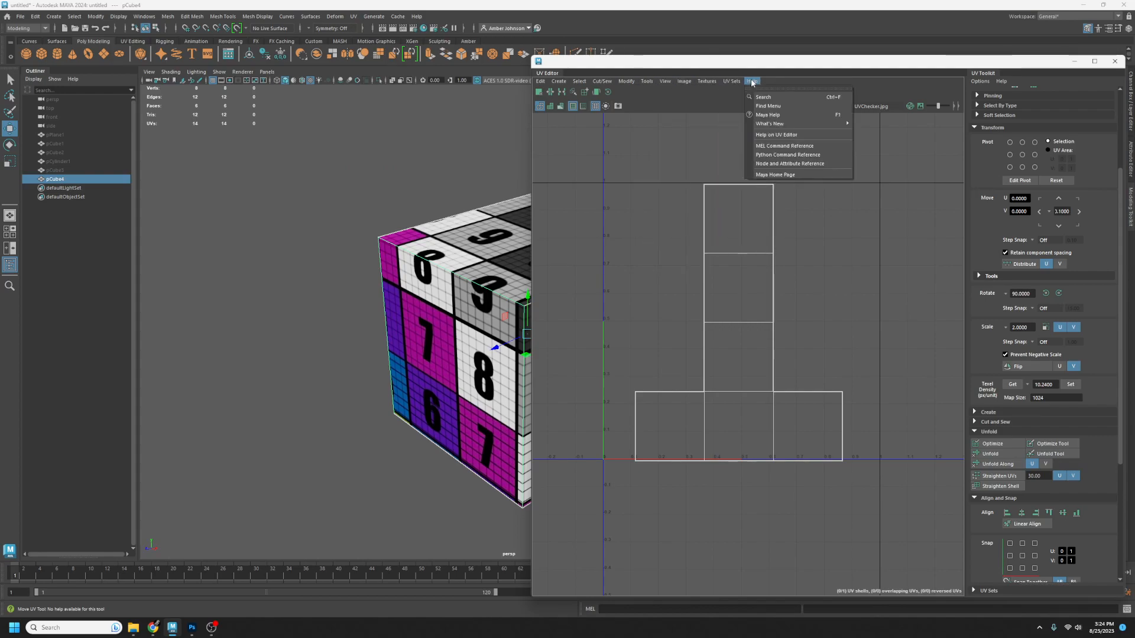
{"action": "mouse_move", "coordinate": [650, 84]}
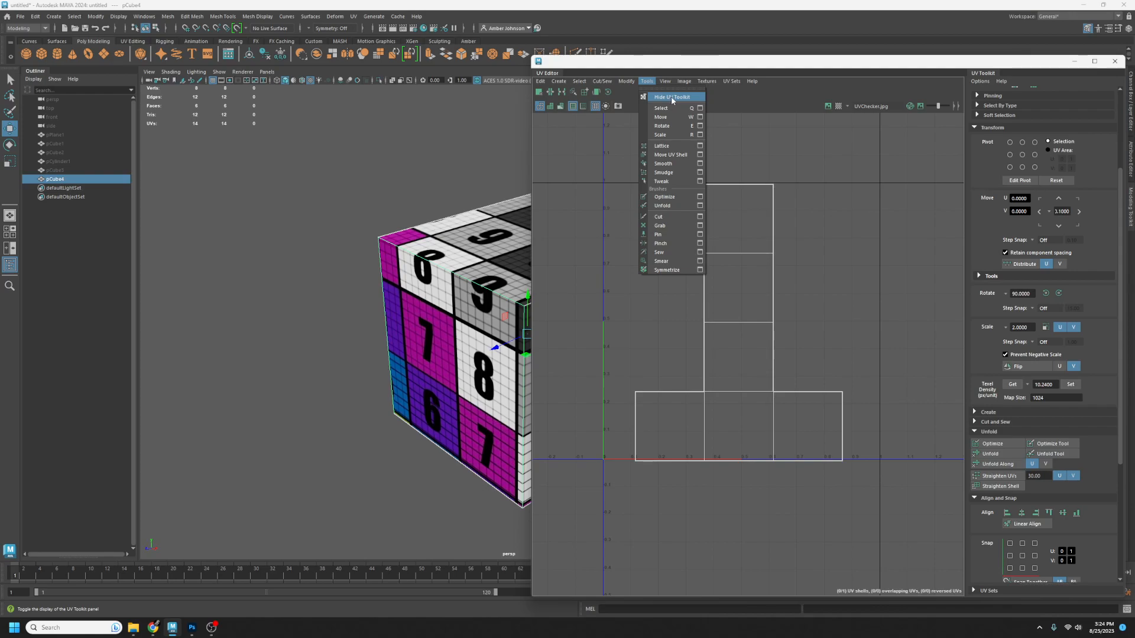
{"action": "left_click", "coordinate": [933, 72]}
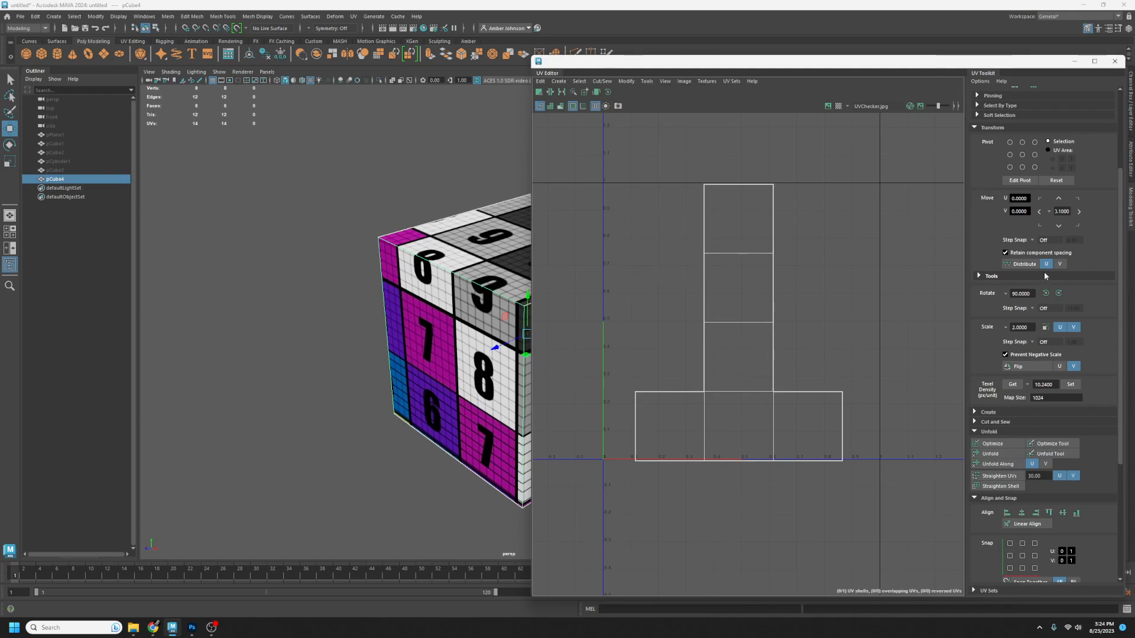
- In UV shell selection mode, move the cube's whole UV shell slightly upward to about U 0.486, V 0.522, and deselect it
{"action": "scroll", "coordinate": [1043, 271], "scroll_direction": "up", "scroll_amount": 3}
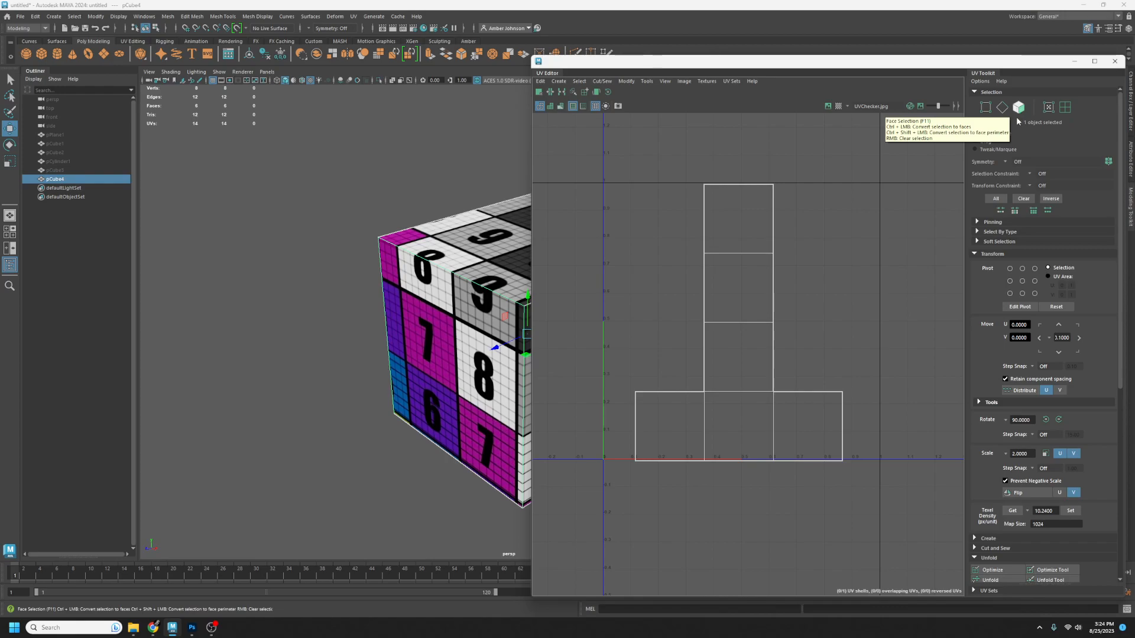
{"action": "left_click", "coordinate": [1065, 107]}
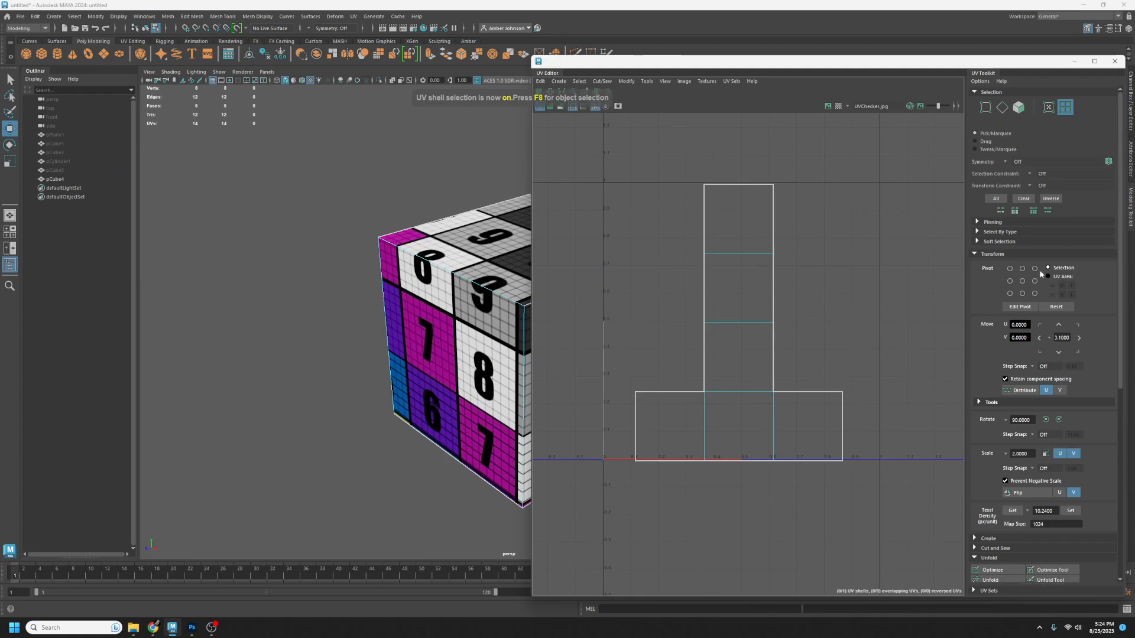
{"action": "left_click", "coordinate": [760, 243]}
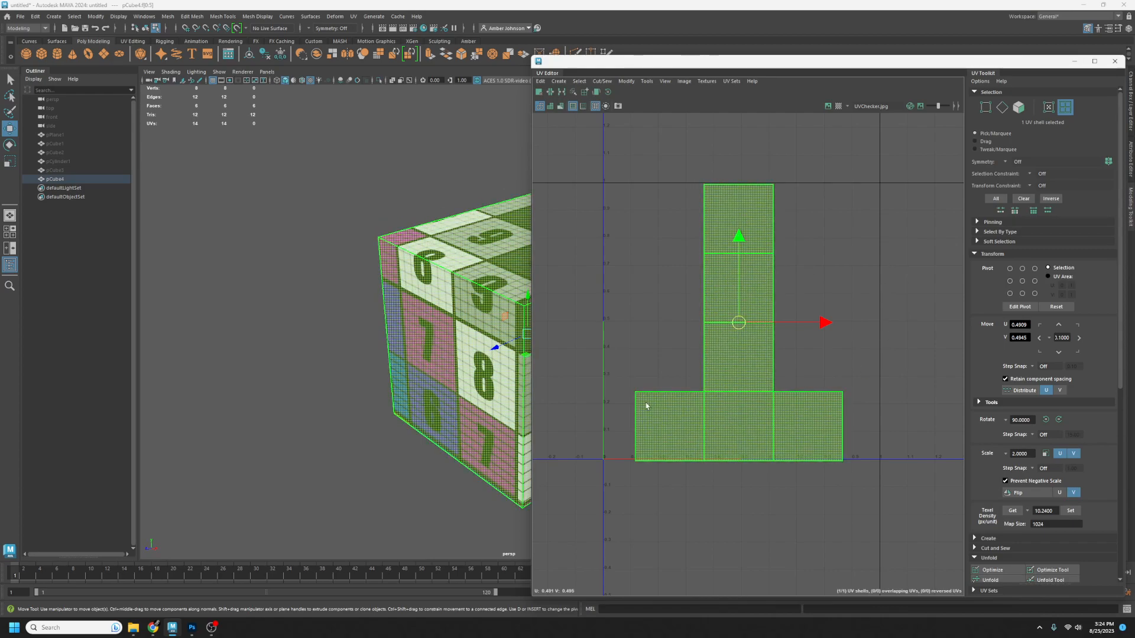
{"action": "mouse_move", "coordinate": [738, 322]}
{"action": "left_mouse_down"}
{"action": "mouse_move", "coordinate": [809, 357]}
{"action": "mouse_move", "coordinate": [880, 346]}
{"action": "mouse_move", "coordinate": [718, 340]}
{"action": "mouse_move", "coordinate": [702, 264]}
{"action": "mouse_move", "coordinate": [745, 314]}
{"action": "left_mouse_up"}
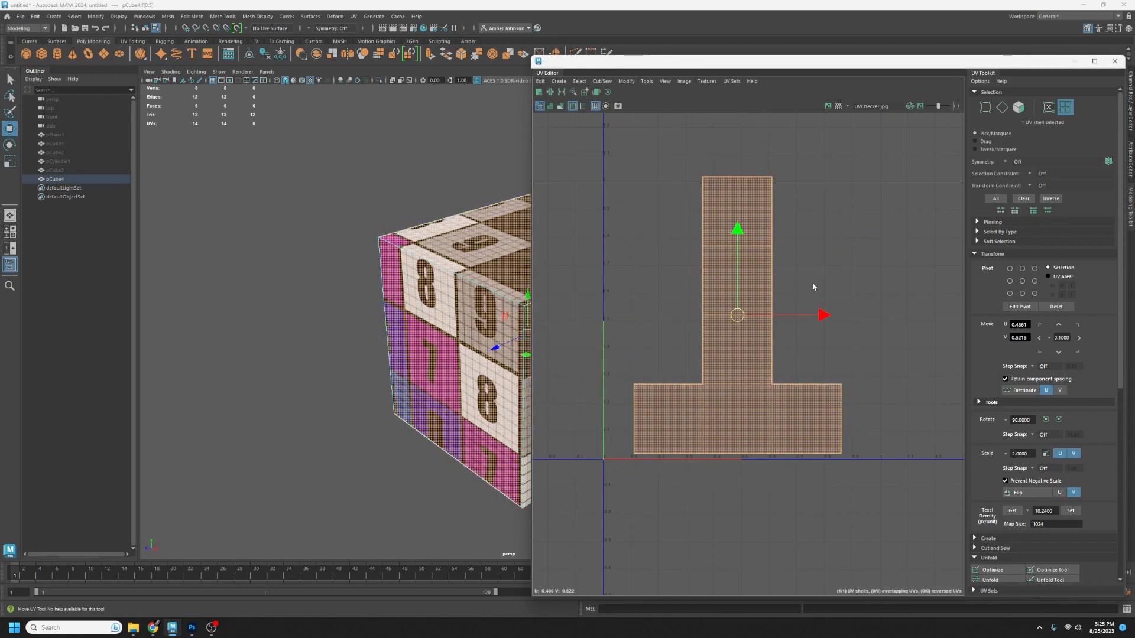
{"action": "left_click", "coordinate": [843, 272]}
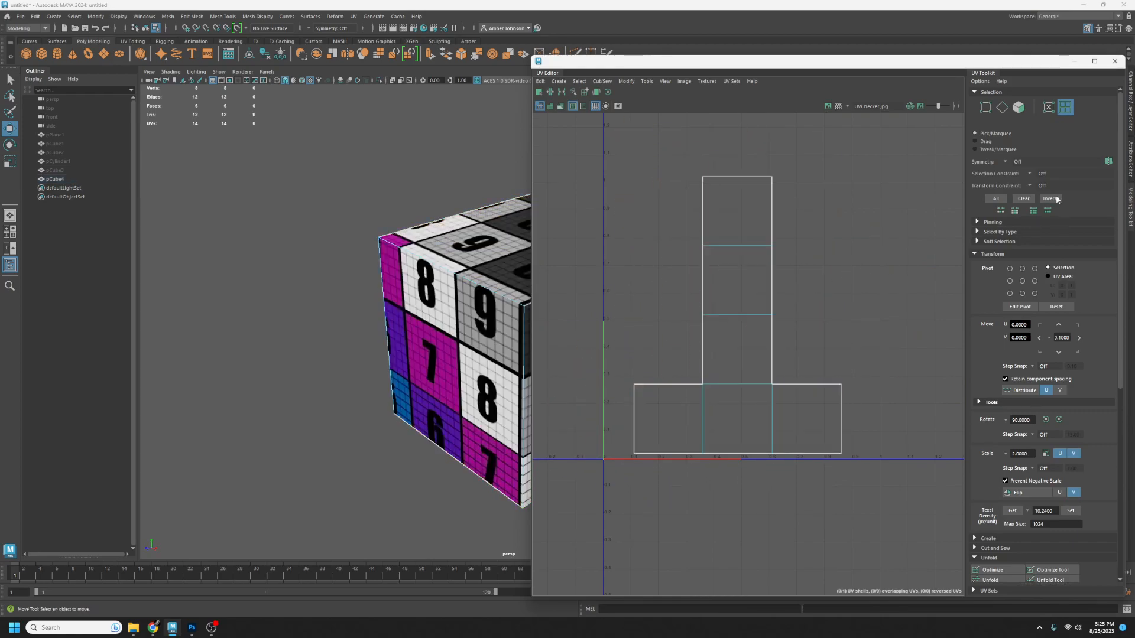
- Try moving the UV edge between the column's second and third faces in edge selection mode, undo it, and reposition the UV Editor window
{"action": "left_click", "coordinate": [1001, 107]}
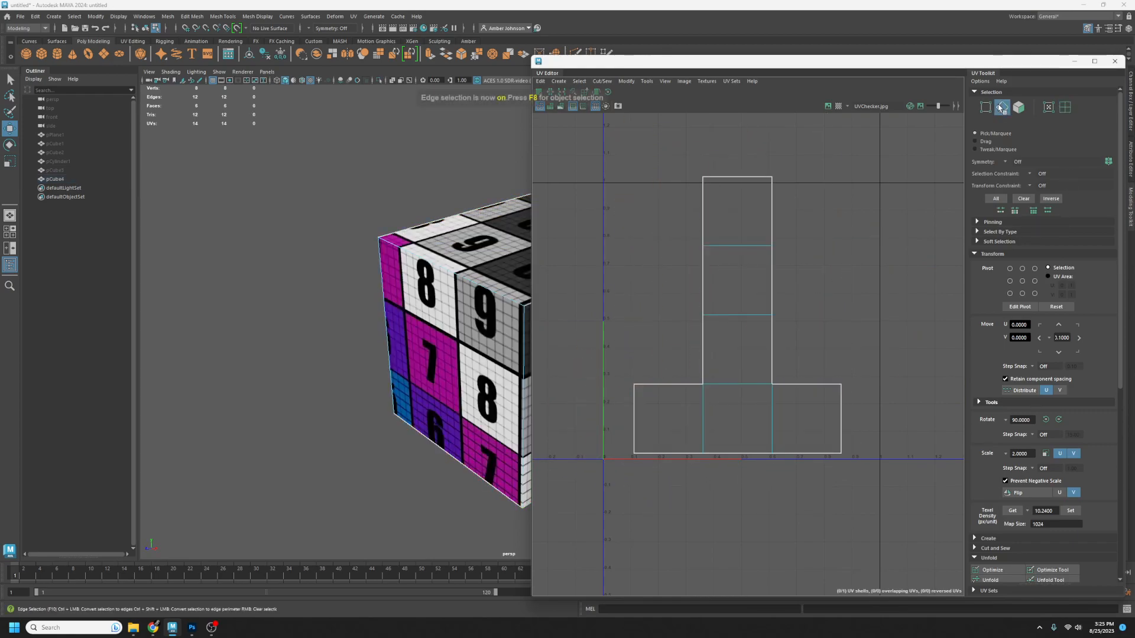
{"action": "left_click", "coordinate": [733, 314]}
{"action": "mouse_move", "coordinate": [735, 314]}
{"action": "left_mouse_down"}
{"action": "mouse_move", "coordinate": [727, 300]}
{"action": "mouse_move", "coordinate": [745, 313]}
{"action": "mouse_move", "coordinate": [726, 303]}
{"action": "left_mouse_up"}
{"action": "left_click_drag", "start_coordinate": [630, 61], "coordinate": [765, 95]}
{"action": "mouse_move", "coordinate": [864, 333]}
{"action": "left_mouse_down"}
{"action": "mouse_move", "coordinate": [874, 294]}
{"action": "mouse_move", "coordinate": [861, 407]}
{"action": "mouse_move", "coordinate": [869, 321]}
{"action": "mouse_move", "coordinate": [866, 363]}
{"action": "mouse_move", "coordinate": [863, 333]}
{"action": "left_mouse_up"}
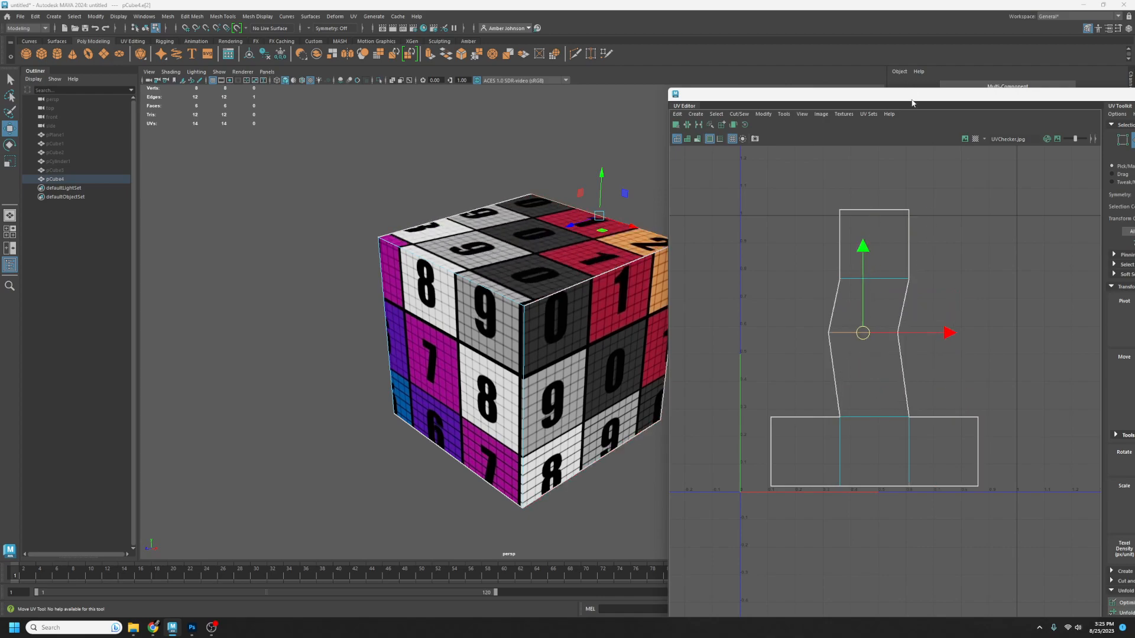
{"action": "key", "text": "ctrl+z"}
{"action": "left_click_drag", "start_coordinate": [911, 101], "coordinate": [815, 108]}
- Try moving the column's second face from the top in face selection mode
{"action": "key", "text": "F11"}
{"action": "left_click", "coordinate": [777, 332]}
{"action": "left_click", "coordinate": [777, 333]}
{"action": "mouse_move", "coordinate": [777, 333]}
{"action": "left_mouse_down"}
{"action": "mouse_move", "coordinate": [844, 322]}
{"action": "mouse_move", "coordinate": [773, 388]}
{"action": "mouse_move", "coordinate": [752, 275]}
{"action": "mouse_move", "coordinate": [764, 356]}
{"action": "mouse_move", "coordinate": [635, 311]}
{"action": "mouse_move", "coordinate": [767, 307]}
{"action": "mouse_move", "coordinate": [768, 321]}
{"action": "left_mouse_up"}
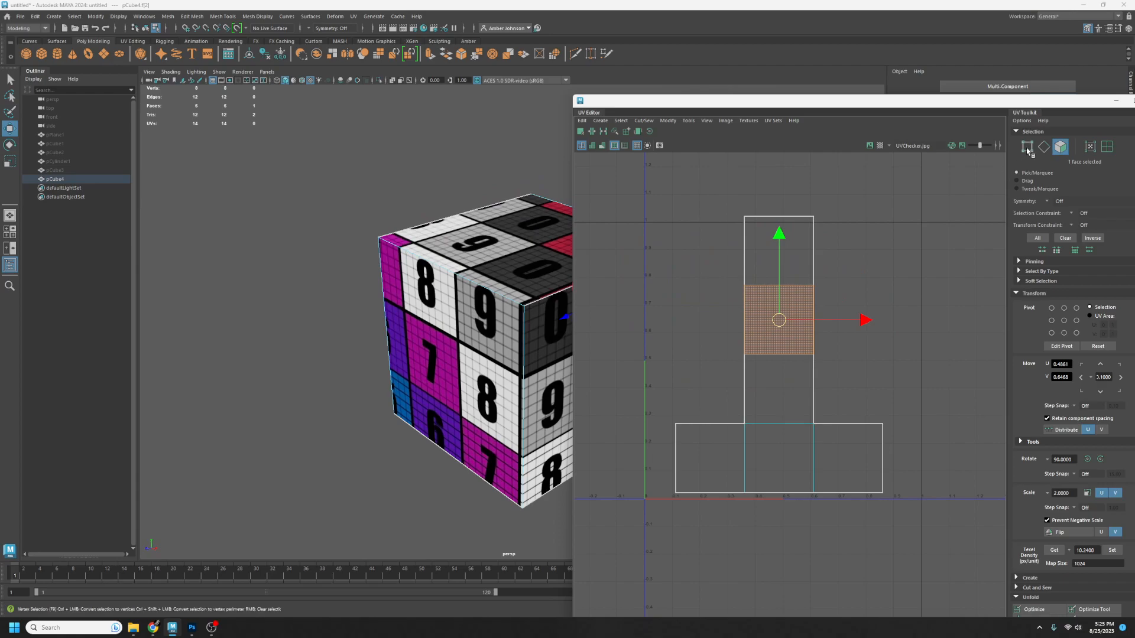
- In vertex selection mode, try moving the vertex on the column's left edge between the second and third faces, and undo it
{"action": "left_click", "coordinate": [1027, 148]}
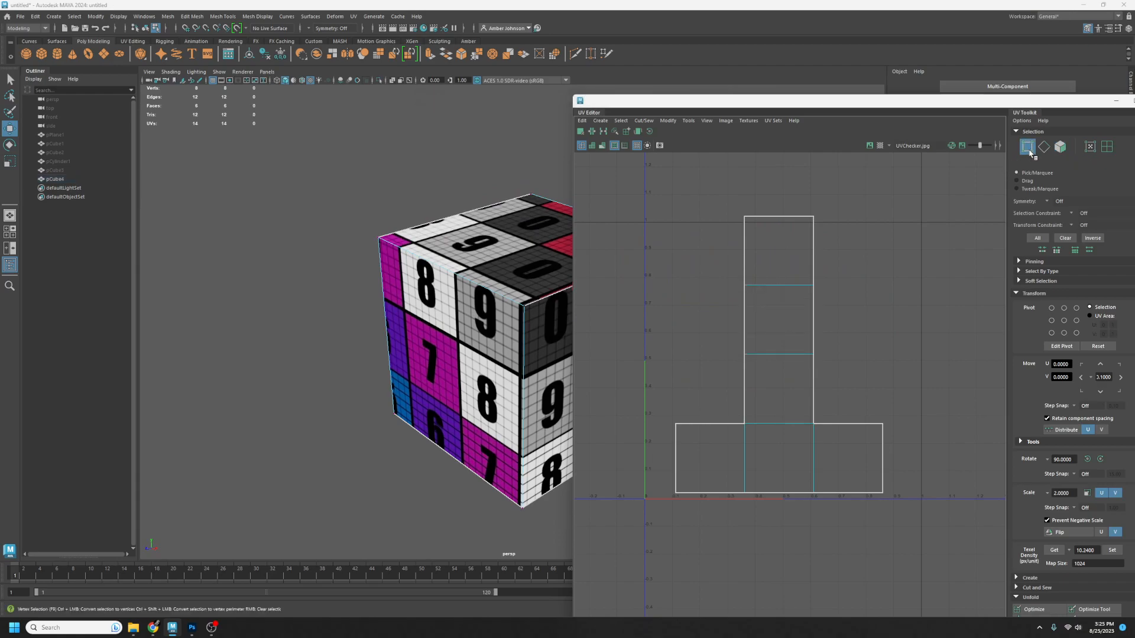
{"action": "left_click", "coordinate": [746, 357]}
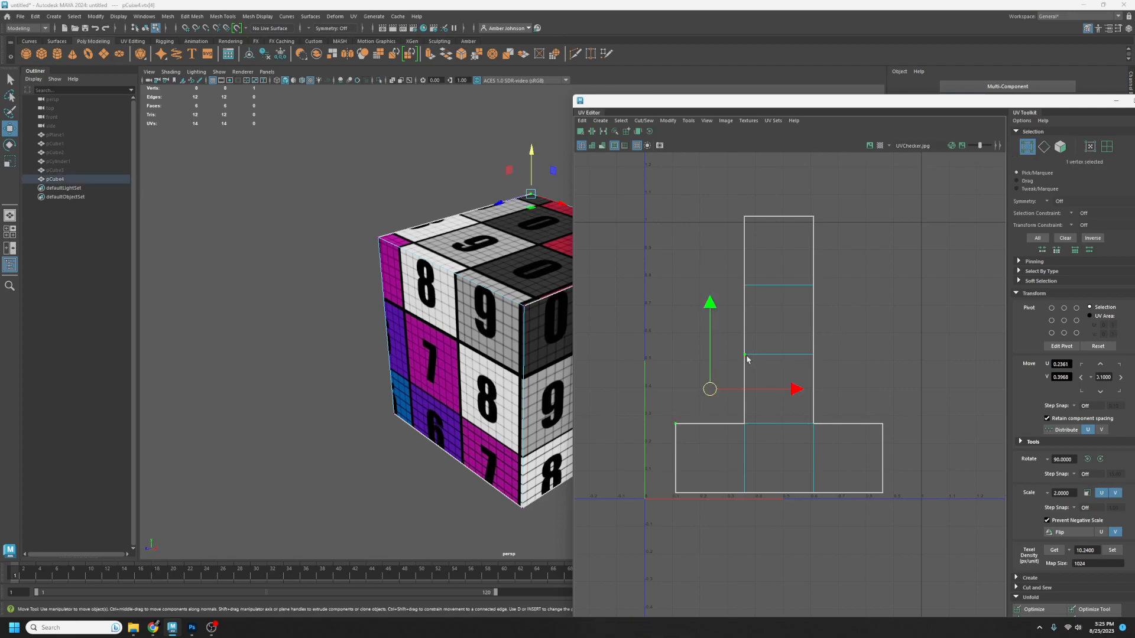
{"action": "mouse_move", "coordinate": [710, 389]}
{"action": "left_mouse_down"}
{"action": "mouse_move", "coordinate": [739, 375]}
{"action": "mouse_move", "coordinate": [712, 397]}
{"action": "mouse_move", "coordinate": [680, 368]}
{"action": "mouse_move", "coordinate": [724, 381]}
{"action": "mouse_move", "coordinate": [701, 375]}
{"action": "left_mouse_up"}
{"action": "key", "text": "ctrl+z"}
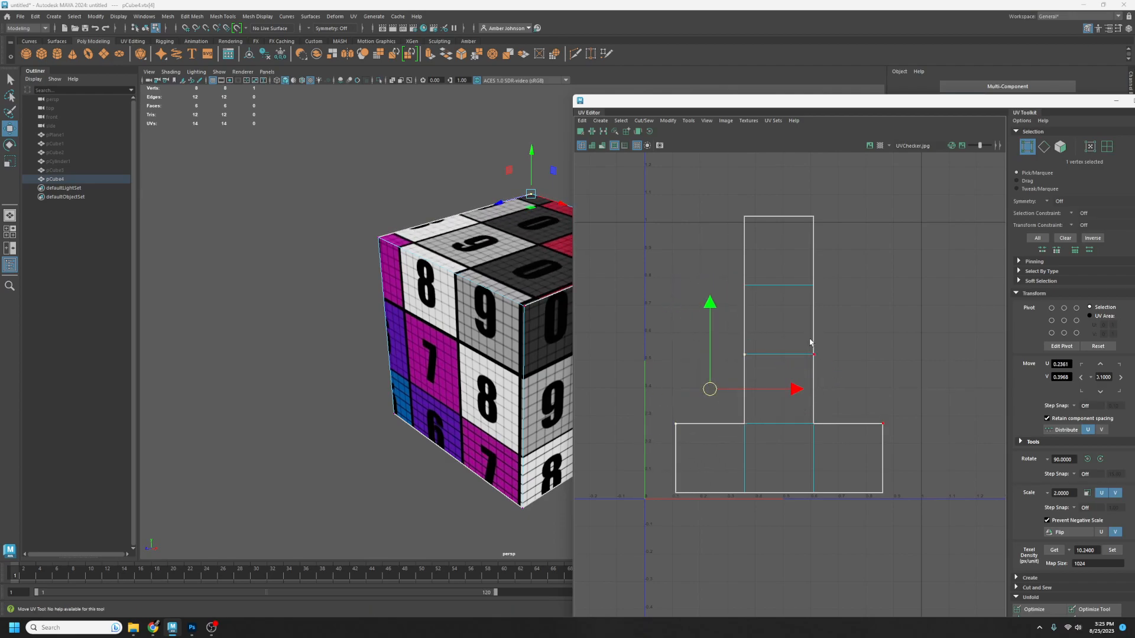
- Examine the selected corner vertex on the cube and compare its adjoining faces with their matching faces in the UV layout
{"action": "left_click_drag", "start_coordinate": [507, 237], "coordinate": [527, 287], "text": "alt"}
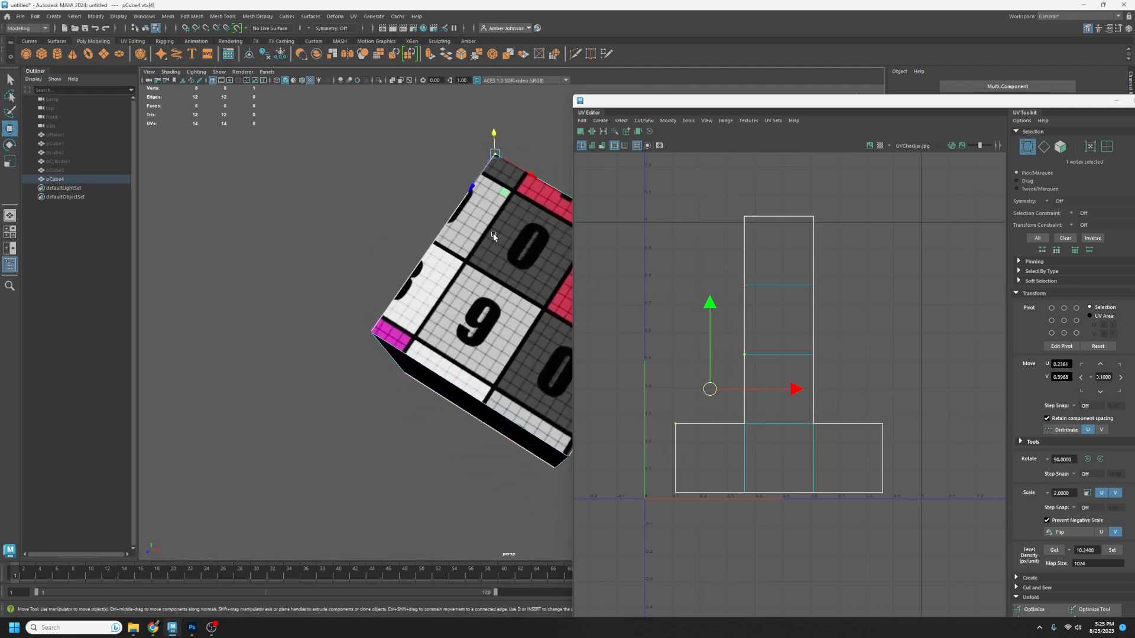
{"action": "middle_click_drag", "start_coordinate": [495, 239], "coordinate": [485, 321], "text": "alt"}
{"action": "scroll", "coordinate": [484, 251], "scroll_direction": "up", "scroll_amount": 5}
{"action": "left_click_drag", "start_coordinate": [480, 244], "coordinate": [488, 285], "text": "alt"}
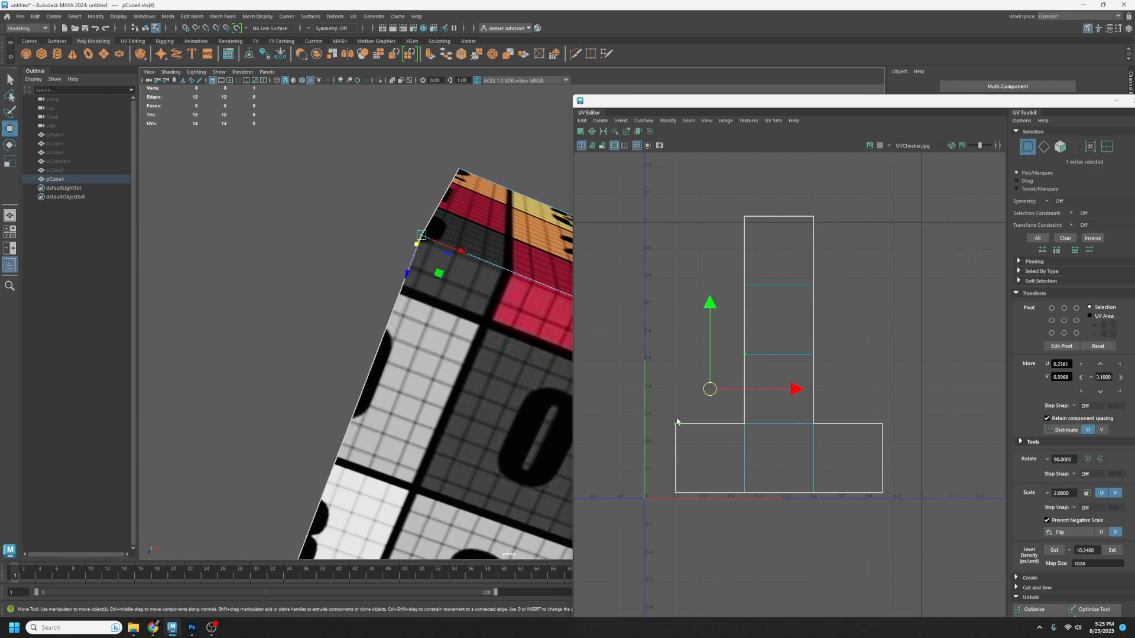
{"action": "left_click_drag", "start_coordinate": [423, 309], "coordinate": [360, 348], "text": "alt"}
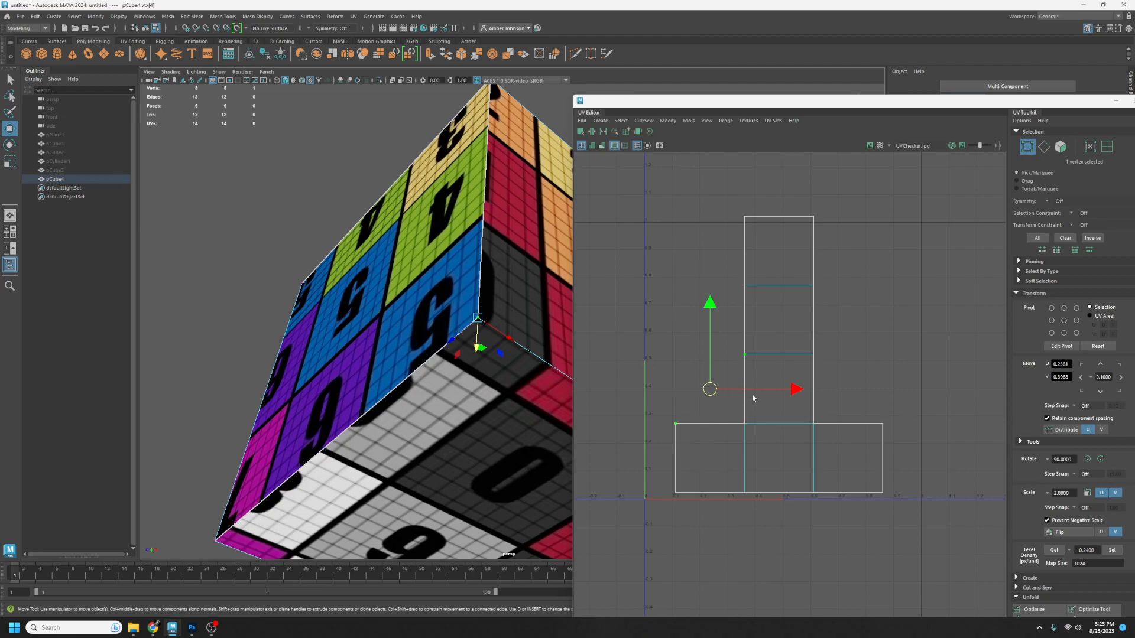
{"action": "left_click", "coordinate": [1061, 147]}
{"action": "left_click", "coordinate": [715, 465]}
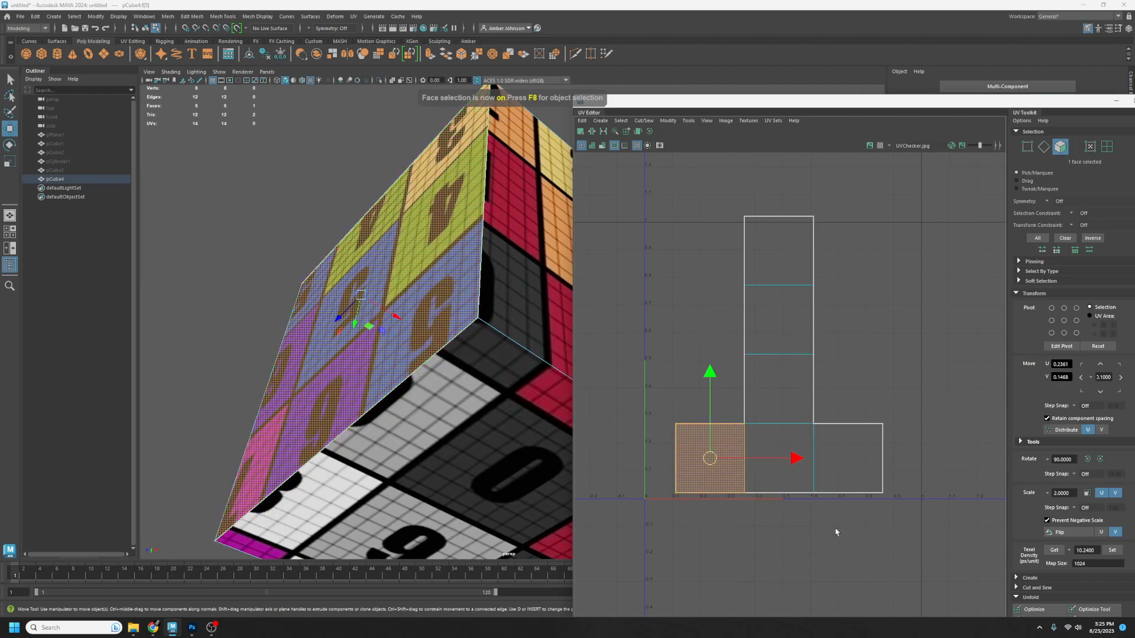
{"action": "left_click", "coordinate": [775, 387]}
{"action": "left_click", "coordinate": [691, 470]}
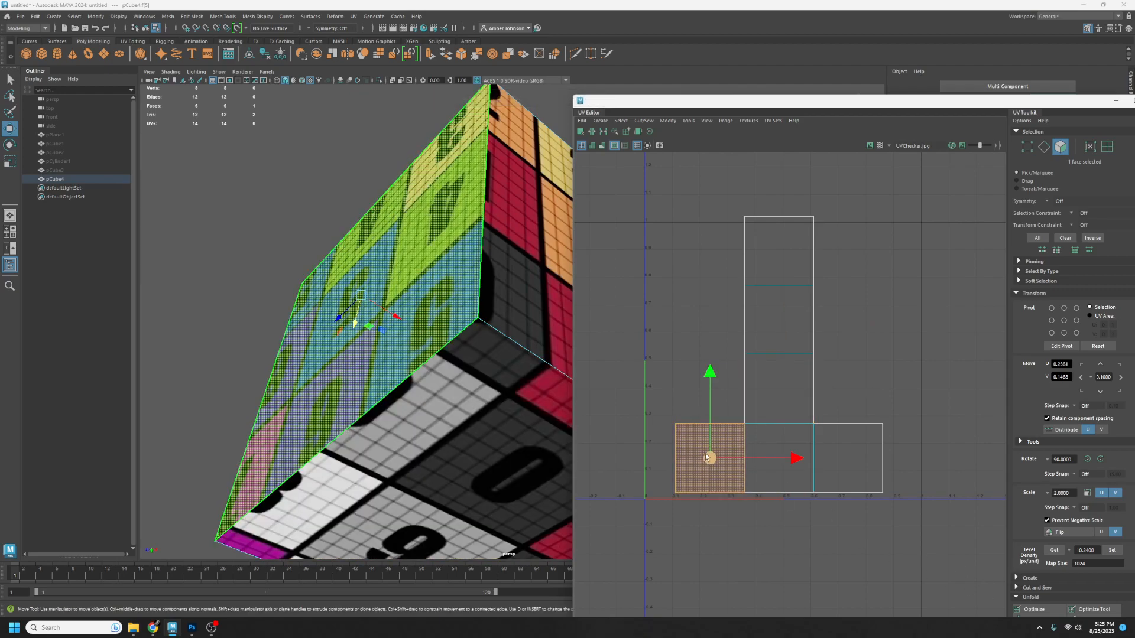
- Reselect the shared corner vertex on the cube, try moving its UV points together, and undo the move
{"action": "key", "text": "F9"}
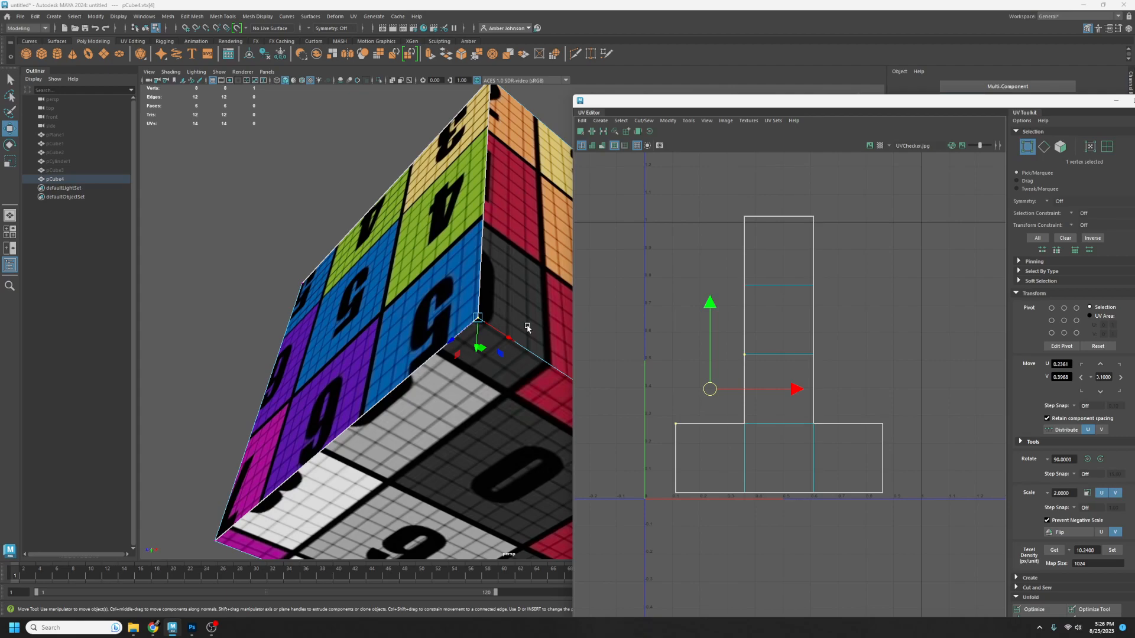
{"action": "left_click_drag", "start_coordinate": [514, 299], "coordinate": [451, 332]}
{"action": "left_click", "coordinate": [473, 347]}
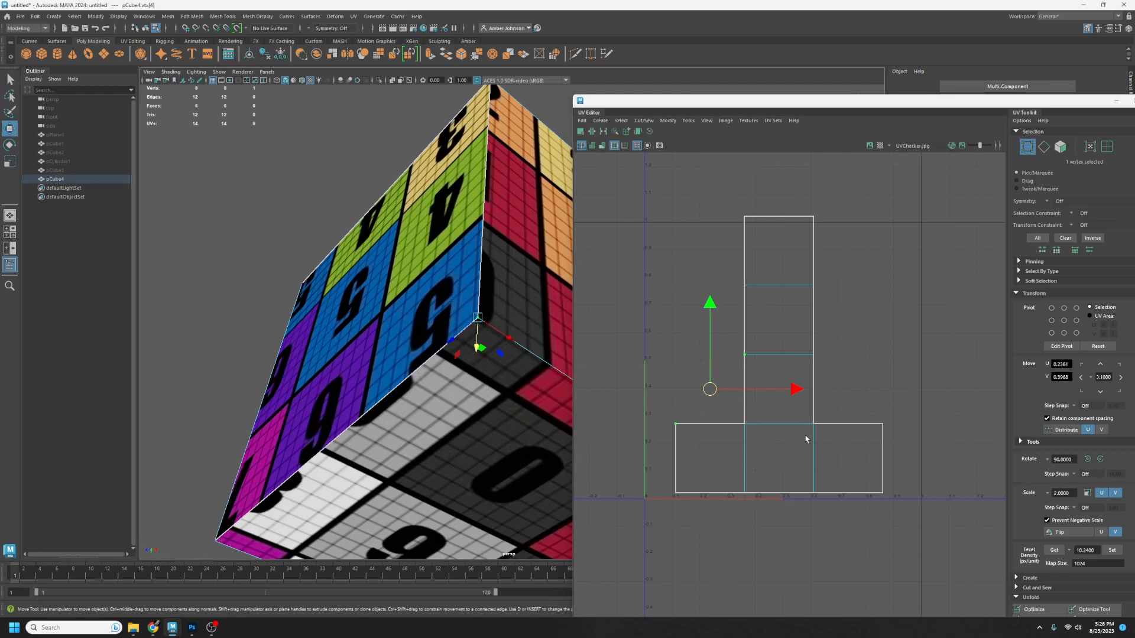
{"action": "mouse_move", "coordinate": [716, 395]}
{"action": "left_mouse_down"}
{"action": "mouse_move", "coordinate": [722, 378]}
{"action": "mouse_move", "coordinate": [700, 378]}
{"action": "mouse_move", "coordinate": [710, 394]}
{"action": "mouse_move", "coordinate": [729, 382]}
{"action": "left_mouse_up"}
{"action": "key", "text": "ctrl+z"}
{"action": "key", "text": "ctrl+z"}
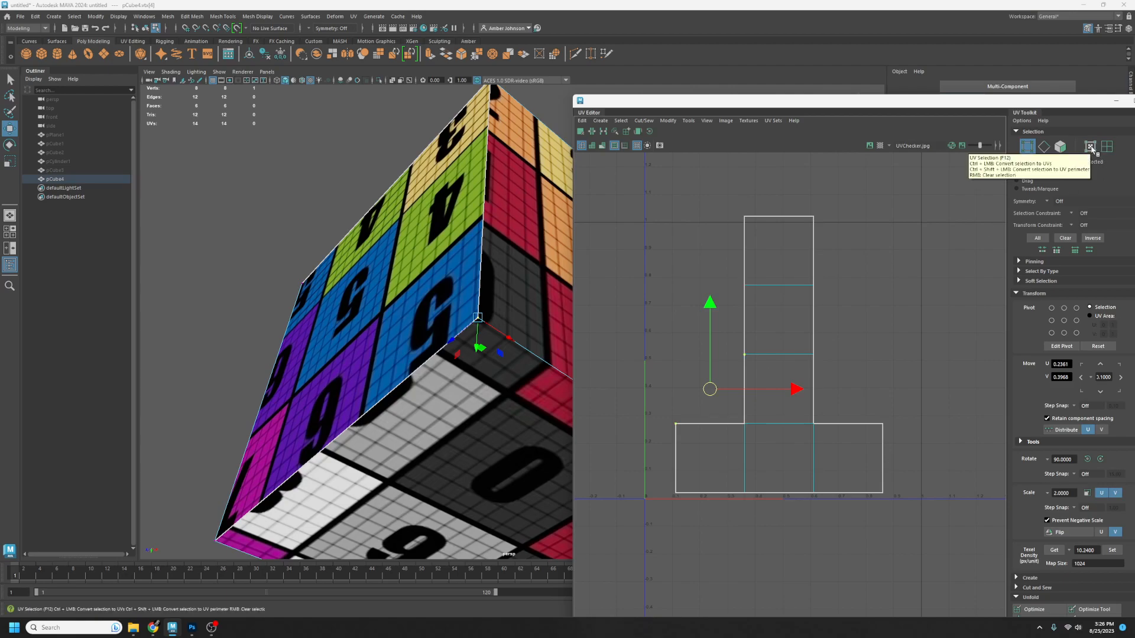
- In UV selection mode, try moving only the single UV point on the column's left edge, and undo the move
{"action": "left_click", "coordinate": [1090, 148]}
{"action": "left_click_drag", "start_coordinate": [780, 332], "coordinate": [722, 375]}
{"action": "left_click_drag", "start_coordinate": [743, 269], "coordinate": [755, 256]}
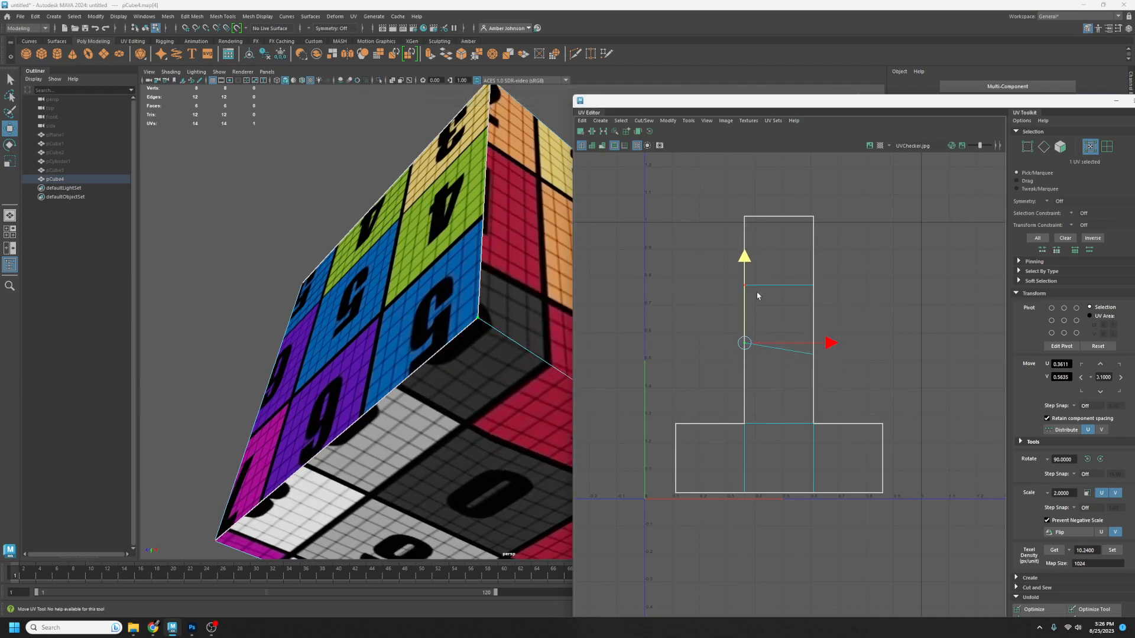
{"action": "mouse_move", "coordinate": [744, 343]}
{"action": "left_mouse_down"}
{"action": "mouse_move", "coordinate": [674, 342]}
{"action": "mouse_move", "coordinate": [707, 363]}
{"action": "mouse_move", "coordinate": [698, 315]}
{"action": "mouse_move", "coordinate": [699, 364]}
{"action": "mouse_move", "coordinate": [737, 323]}
{"action": "mouse_move", "coordinate": [738, 375]}
{"action": "mouse_move", "coordinate": [706, 339]}
{"action": "mouse_move", "coordinate": [745, 342]}
{"action": "left_mouse_up"}
{"action": "key", "text": "ctrl+z"}
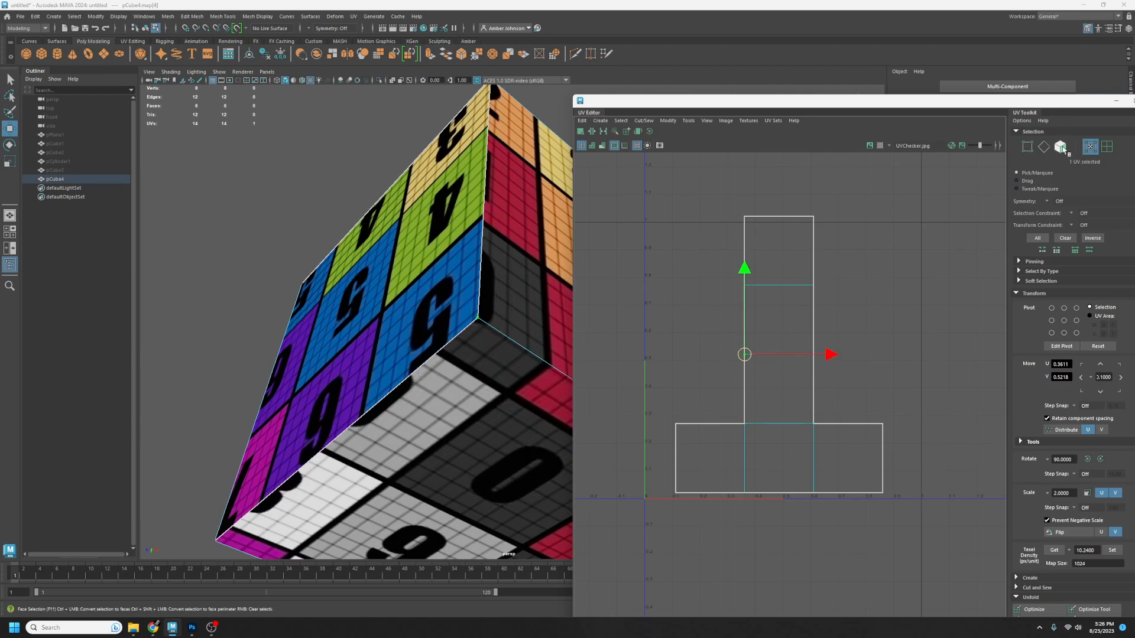
- Select the column's second face from the top in face mode and try moving and rotating its UVs
{"action": "key", "text": "F11"}
{"action": "left_click", "coordinate": [794, 329]}
{"action": "mouse_move", "coordinate": [778, 320]}
{"action": "left_mouse_down"}
{"action": "mouse_move", "coordinate": [787, 332]}
{"action": "mouse_move", "coordinate": [767, 333]}
{"action": "left_mouse_up"}
{"action": "key", "text": "ctrl+z"}
{"action": "key", "text": "e"}
{"action": "mouse_move", "coordinate": [851, 286]}
{"action": "left_mouse_down"}
{"action": "mouse_move", "coordinate": [843, 357]}
{"action": "mouse_move", "coordinate": [810, 203]}
{"action": "mouse_move", "coordinate": [837, 360]}
{"action": "mouse_move", "coordinate": [828, 281]}
{"action": "mouse_move", "coordinate": [833, 300]}
{"action": "left_mouse_up"}
- Try scaling the selected face's UVs both uniformly and along U, and undo the scaling
{"action": "key", "text": "r"}
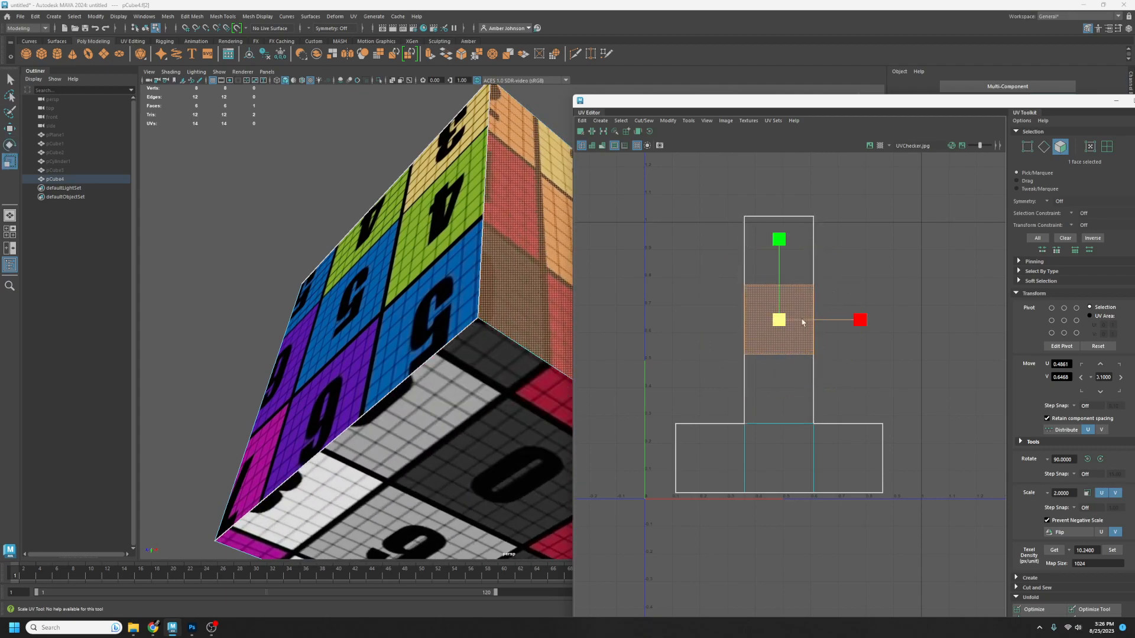
{"action": "middle_click_drag", "start_coordinate": [806, 322], "coordinate": [745, 367]}
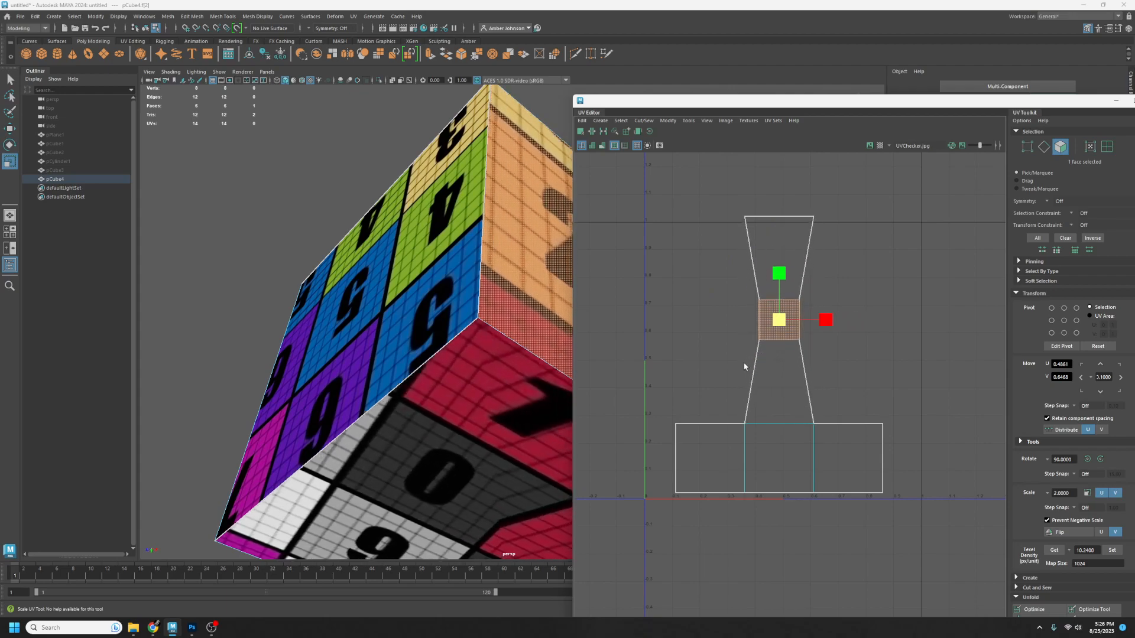
{"action": "left_click_drag", "start_coordinate": [857, 323], "coordinate": [875, 329]}
{"action": "key", "text": "ctrl+z"}
{"action": "key", "text": "ctrl+z"}
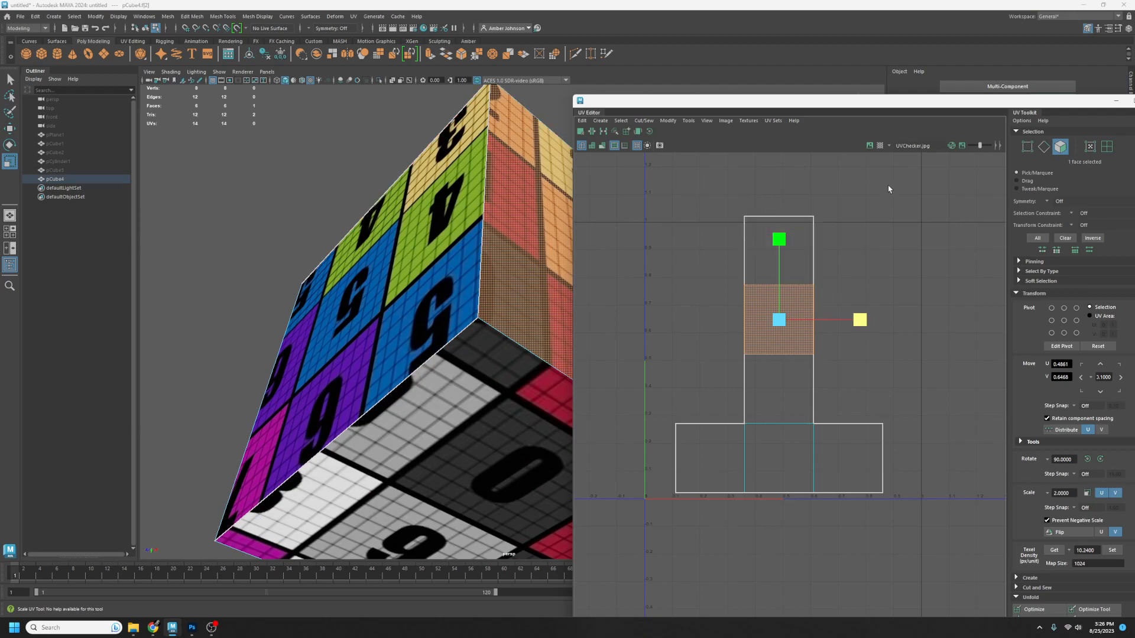
- Clear the face selection and turn the cube to examine its textured faces from another side
{"action": "left_click", "coordinate": [899, 272]}
{"action": "scroll", "coordinate": [522, 311], "scroll_direction": "down", "scroll_amount": 4}
{"action": "middle_click_drag", "start_coordinate": [529, 311], "coordinate": [375, 253], "text": "alt"}
{"action": "left_click_drag", "start_coordinate": [467, 195], "coordinate": [444, 260], "text": "alt"}
{"action": "middle_click_drag", "start_coordinate": [443, 260], "coordinate": [505, 286], "text": "alt"}
{"action": "left_click_drag", "start_coordinate": [505, 287], "coordinate": [464, 255], "text": "alt"}
{"action": "middle_click_drag", "start_coordinate": [464, 255], "coordinate": [460, 291], "text": "alt"}
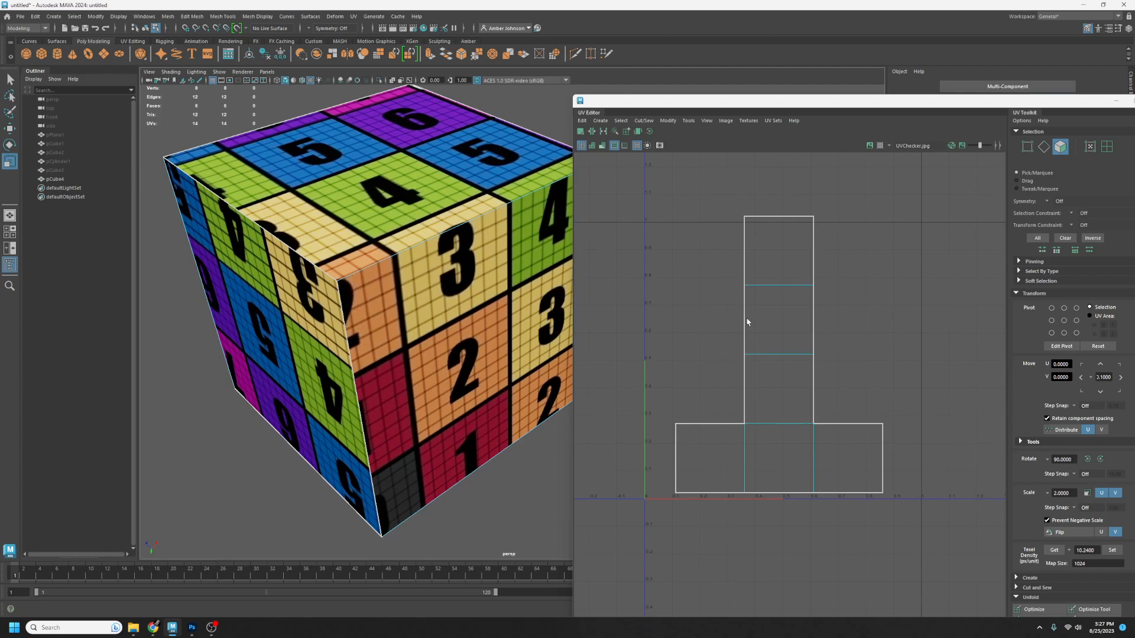
- Separate the column's second face from the top into its own shell with Create UV Shell
{"action": "left_click", "coordinate": [774, 320]}
{"action": "key", "text": "q"}
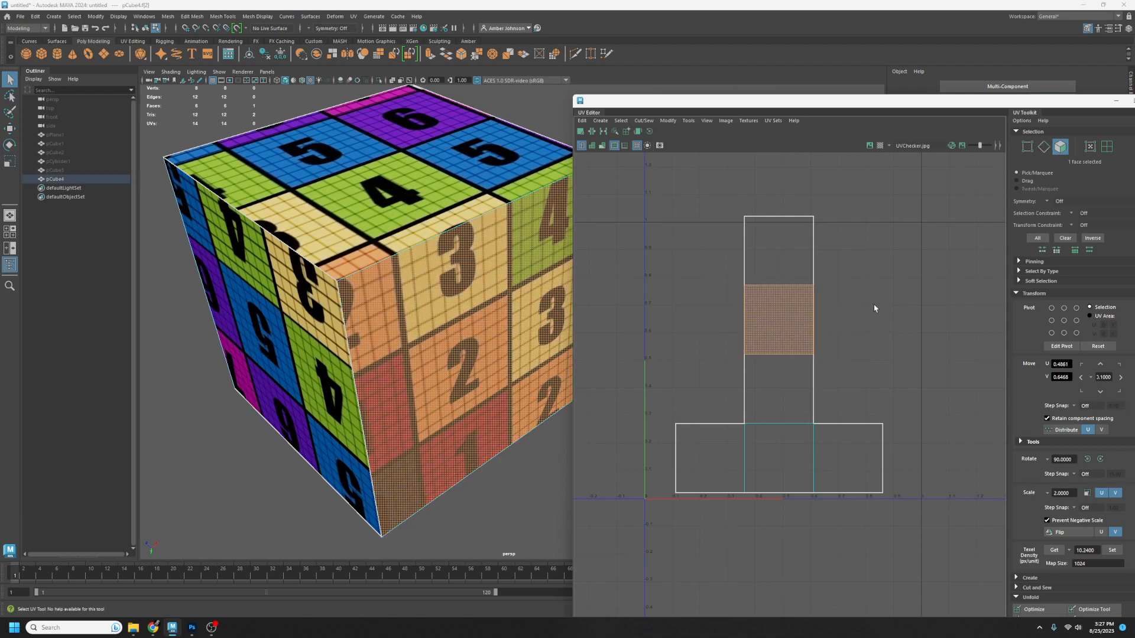
{"action": "left_click_drag", "start_coordinate": [809, 101], "coordinate": [808, 74]}
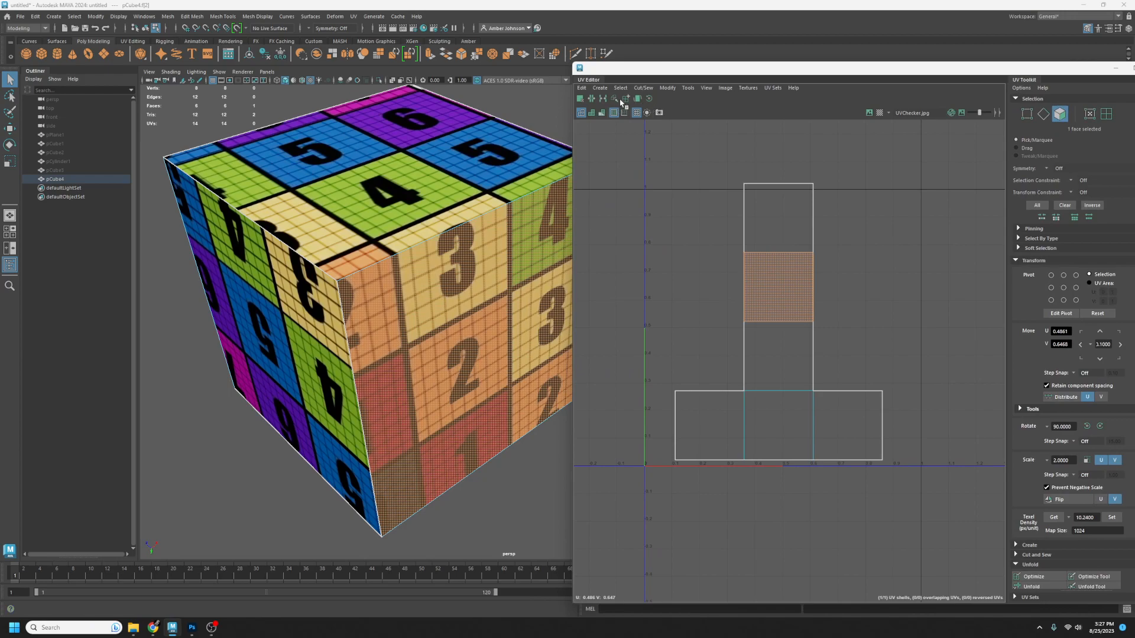
{"action": "left_click", "coordinate": [601, 88]}
{"action": "mouse_move", "coordinate": [626, 91]}
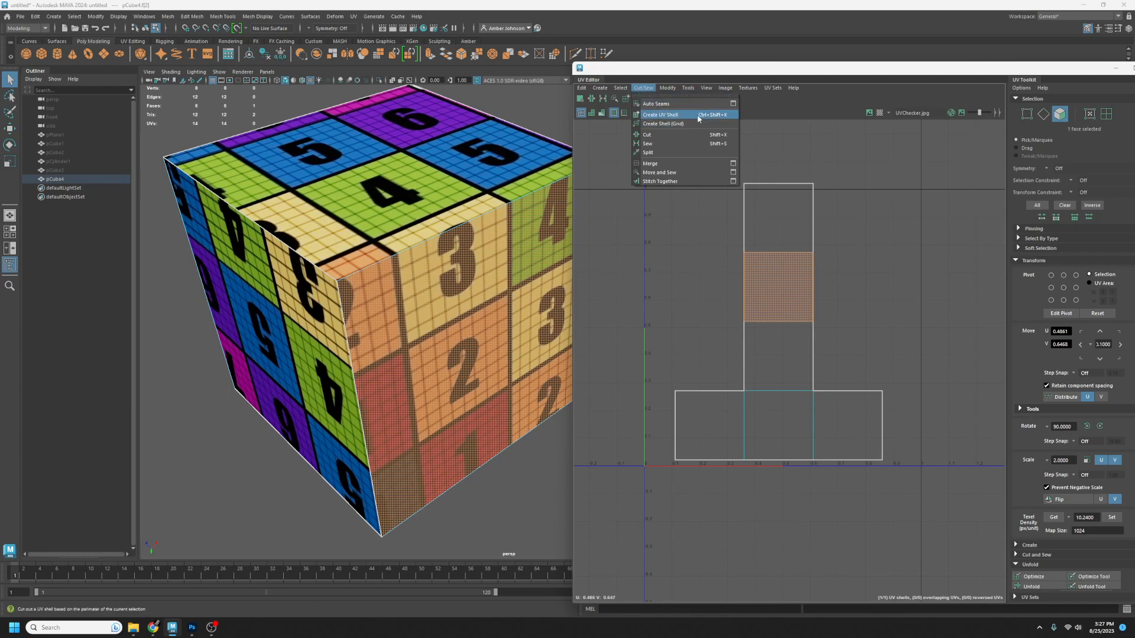
{"action": "left_click", "coordinate": [698, 118]}
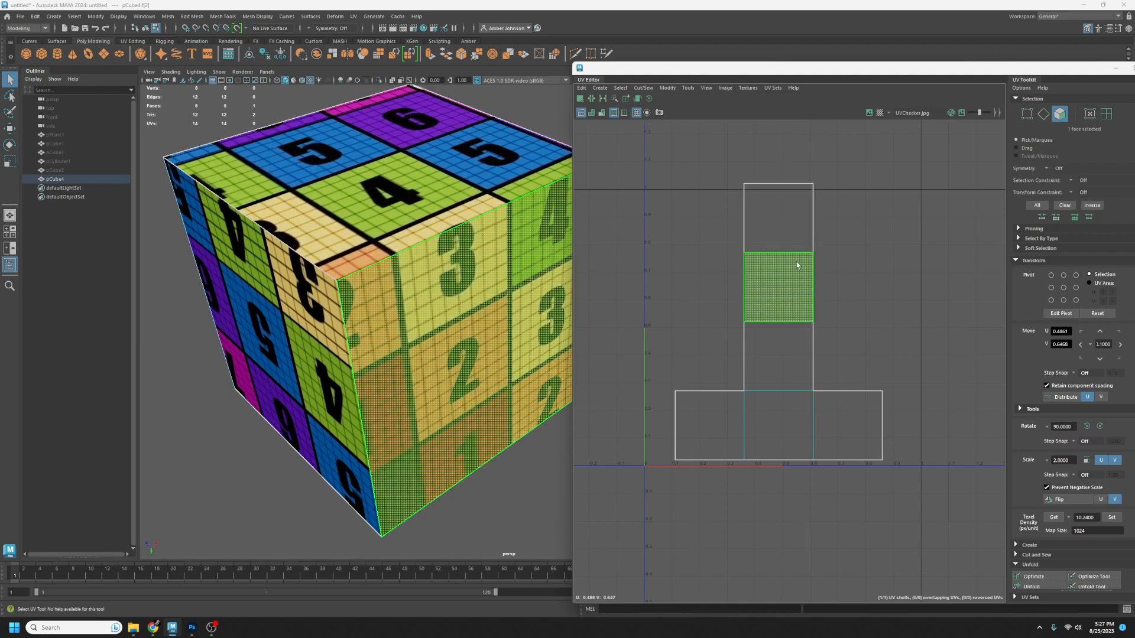
- Create a separate UV shell from the selected column face and move it out to the left of the column
{"action": "right_click", "coordinate": [777, 280]}
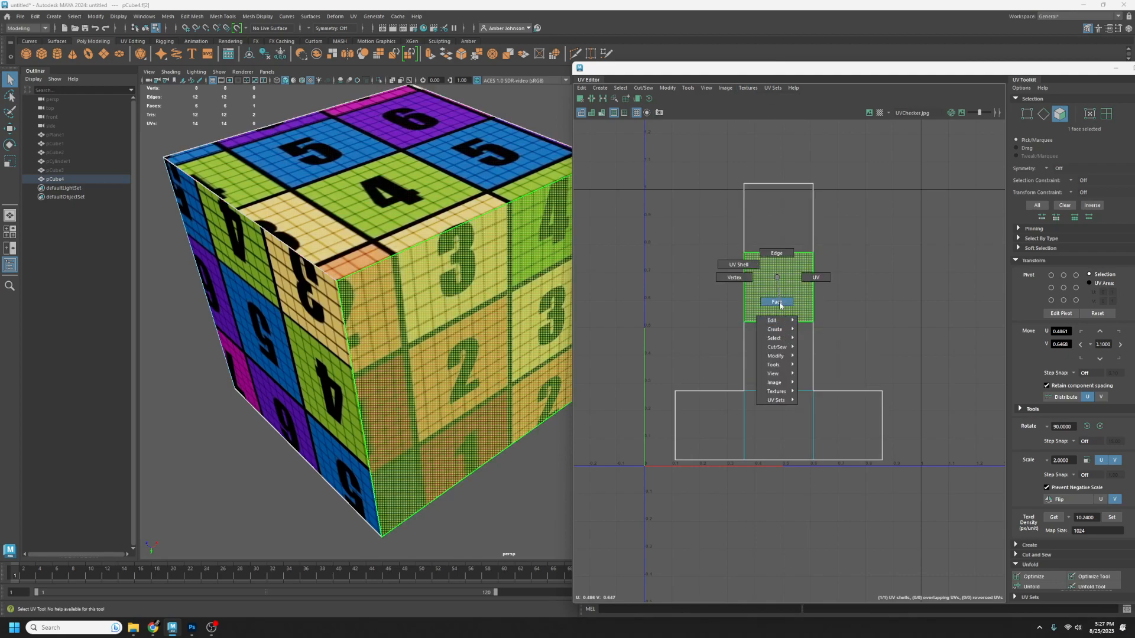
{"action": "mouse_move", "coordinate": [778, 348]}
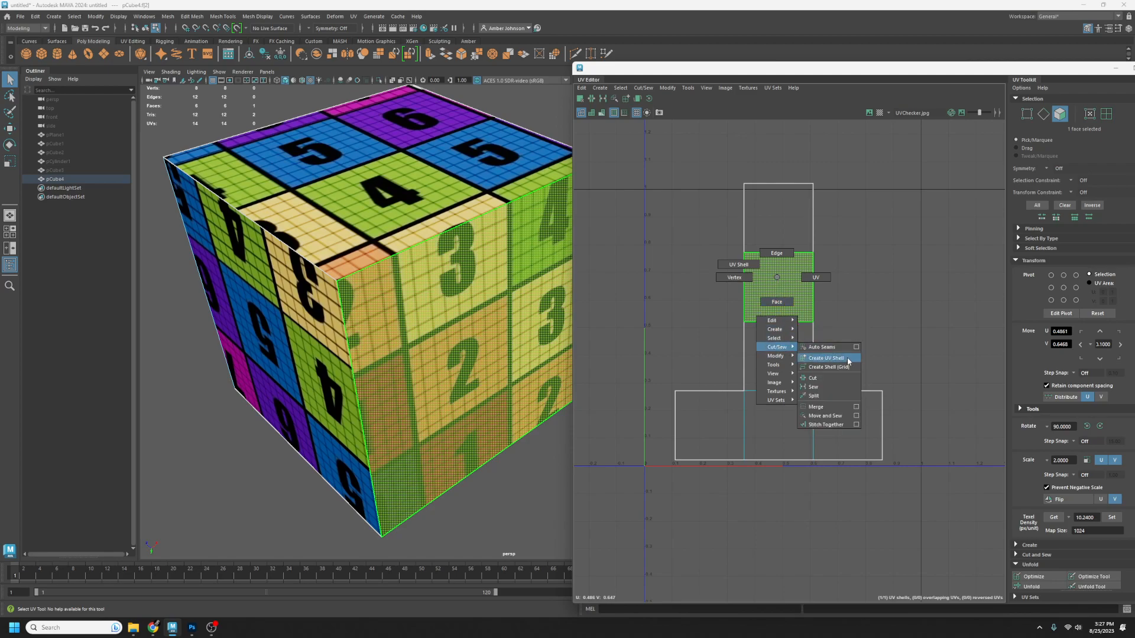
{"action": "left_click", "coordinate": [827, 358]}
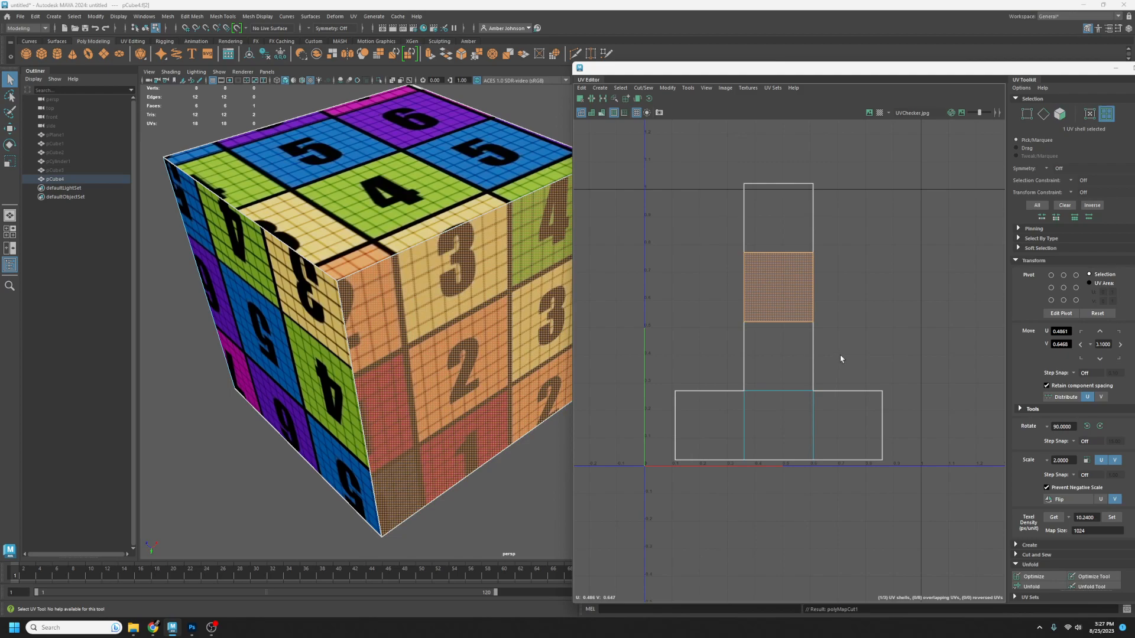
{"action": "key", "text": "w"}
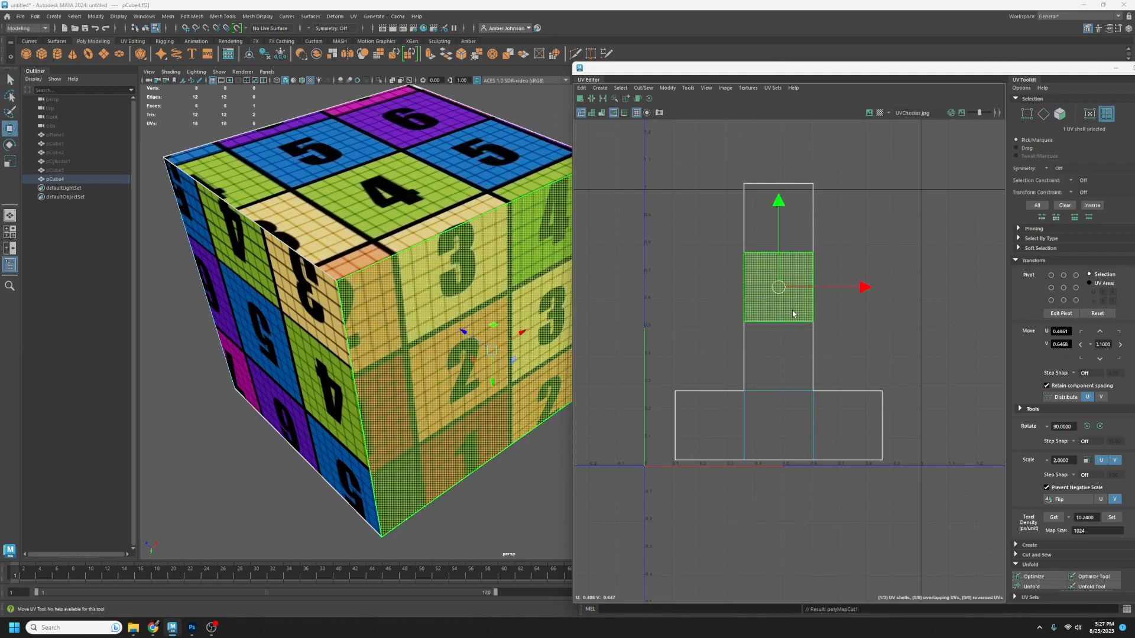
{"action": "left_click_drag", "start_coordinate": [778, 286], "coordinate": [693, 286]}
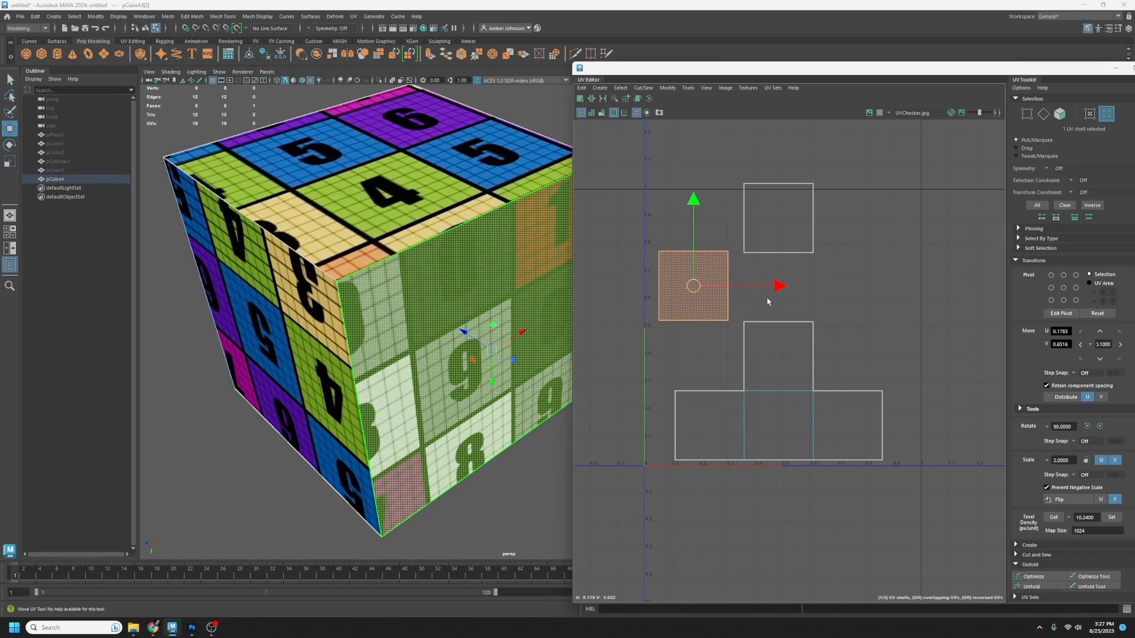
- Reposition the three UV shells apart, with the T-shaped shell lower centre and the two squares near the tile's upper left and upper right
{"action": "left_click", "coordinate": [789, 237]}
{"action": "left_click", "coordinate": [779, 388]}
{"action": "mouse_move", "coordinate": [779, 388]}
{"action": "left_mouse_down"}
{"action": "mouse_move", "coordinate": [823, 380]}
{"action": "mouse_move", "coordinate": [801, 385]}
{"action": "left_mouse_up"}
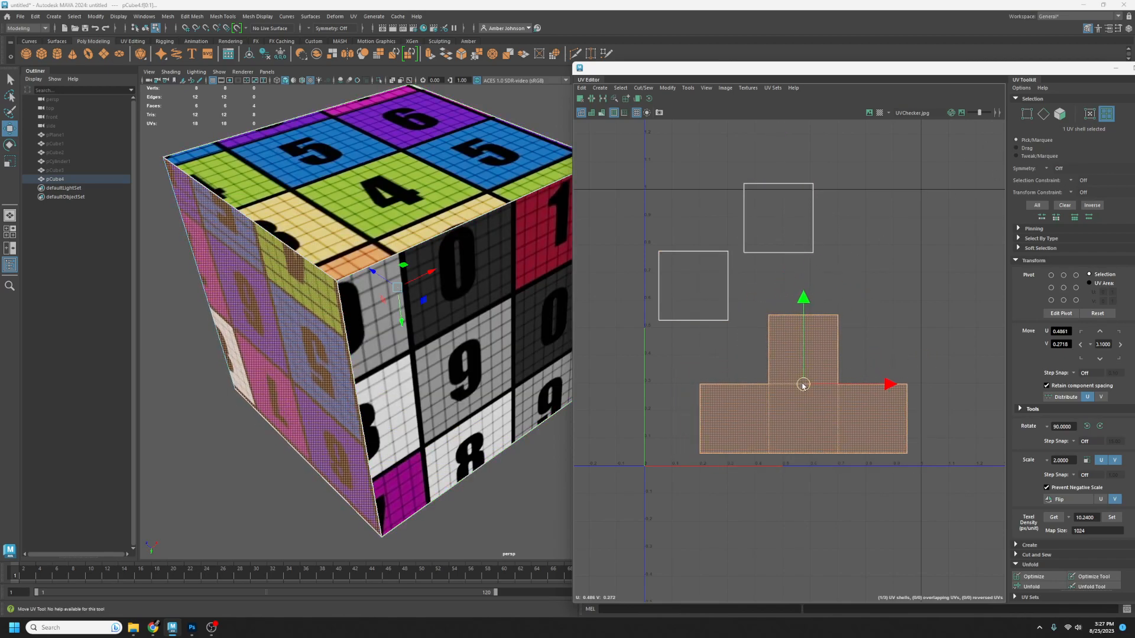
{"action": "left_click", "coordinate": [780, 219]}
{"action": "left_click_drag", "start_coordinate": [783, 220], "coordinate": [818, 210]}
{"action": "left_click", "coordinate": [693, 286]}
{"action": "left_click_drag", "start_coordinate": [693, 285], "coordinate": [678, 254]}
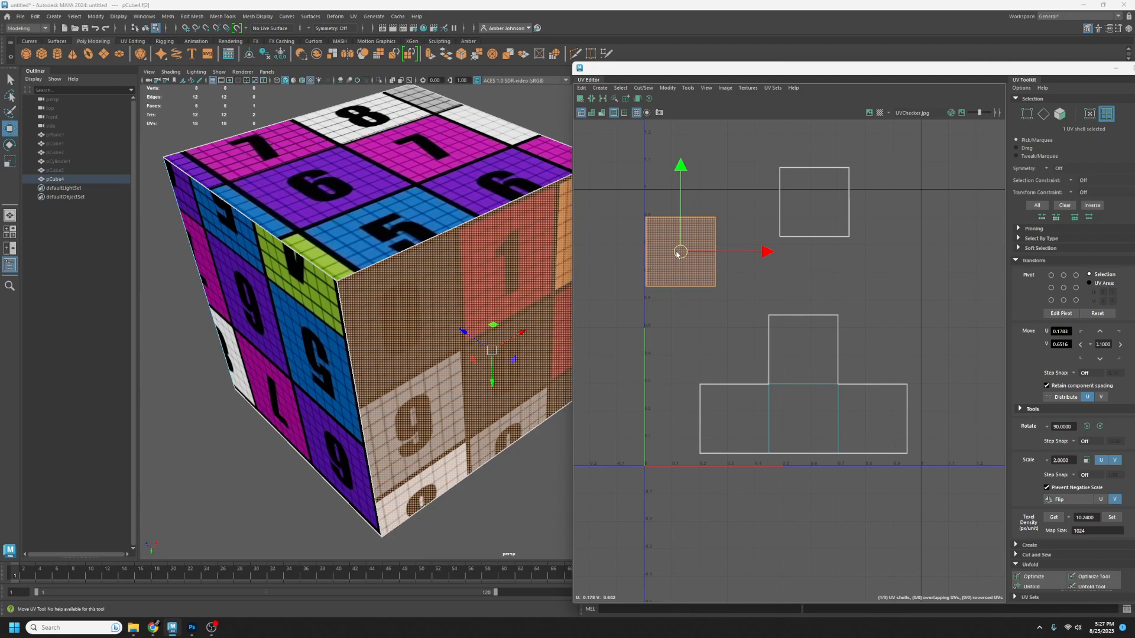
{"action": "left_click", "coordinate": [813, 200]}
{"action": "left_click_drag", "start_coordinate": [817, 200], "coordinate": [890, 224]}
{"action": "left_click", "coordinate": [889, 239]}
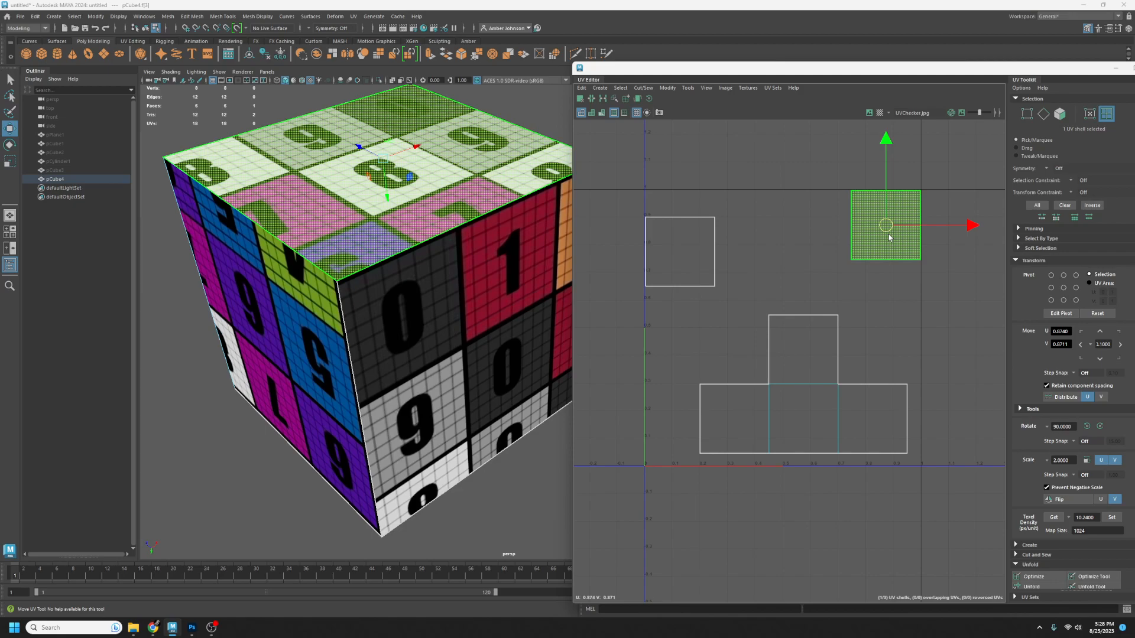
- In edge mode, select the T-shaped shell's upper edge and examine its matching edge on the square shell and the cube
{"action": "left_click", "coordinate": [759, 263]}
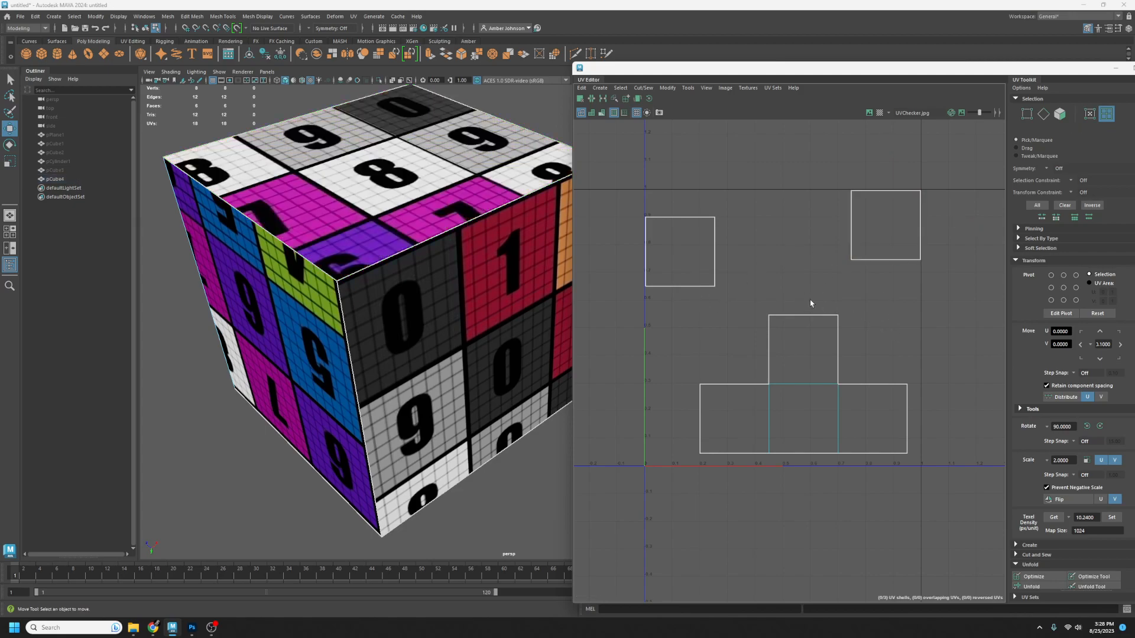
{"action": "left_click", "coordinate": [770, 325]}
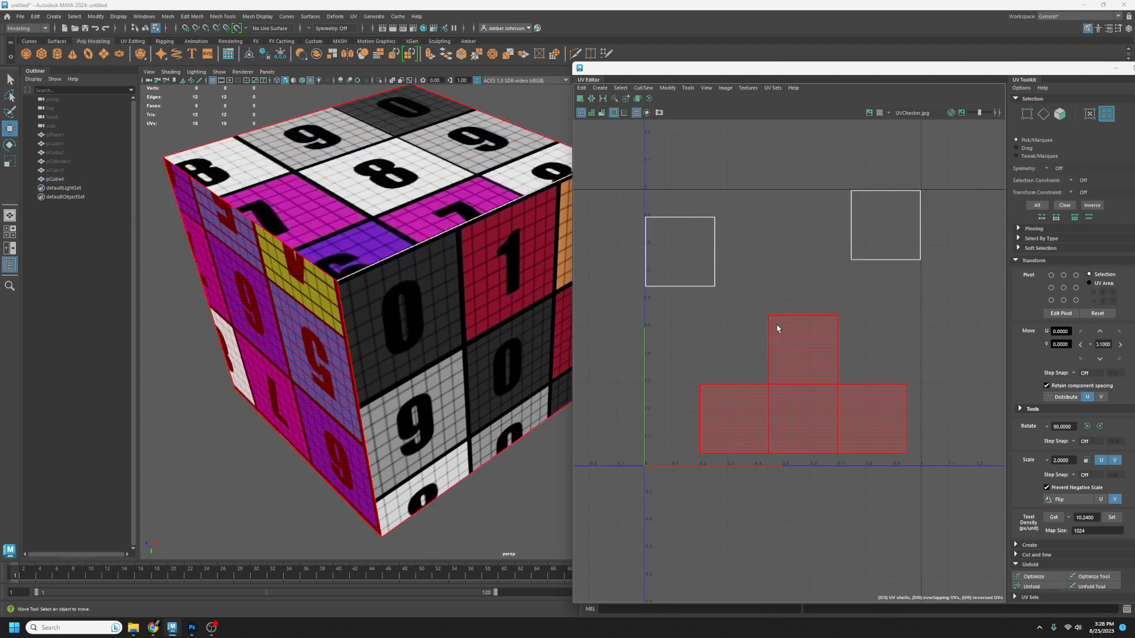
{"action": "left_click", "coordinate": [677, 284]}
{"action": "left_click", "coordinate": [798, 326]}
{"action": "left_click", "coordinate": [1044, 116]}
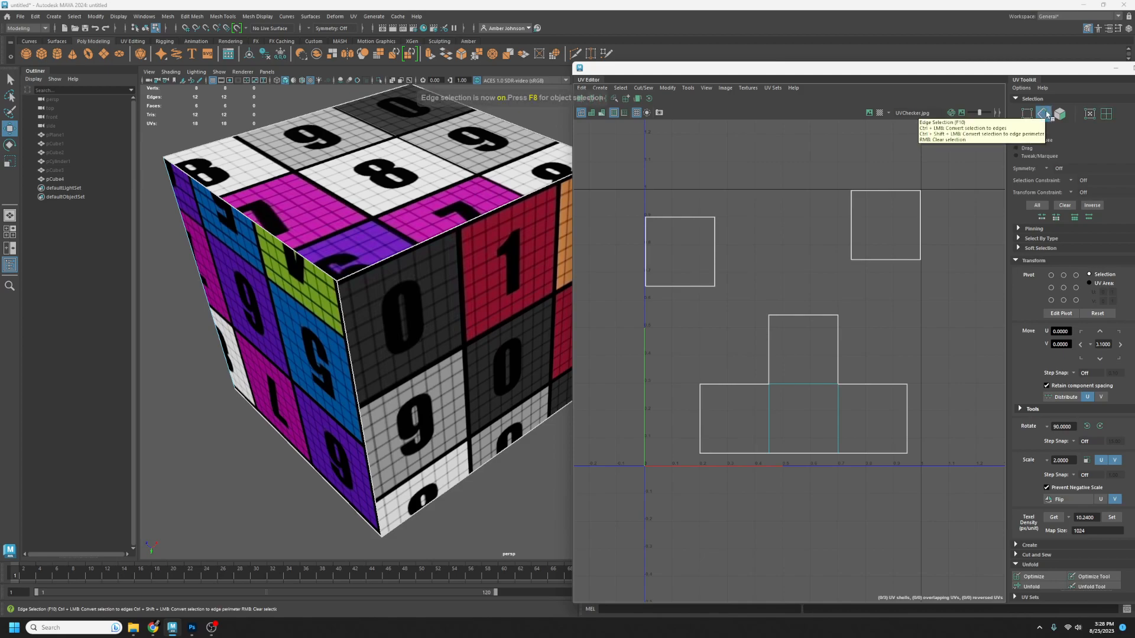
{"action": "left_click", "coordinate": [801, 316]}
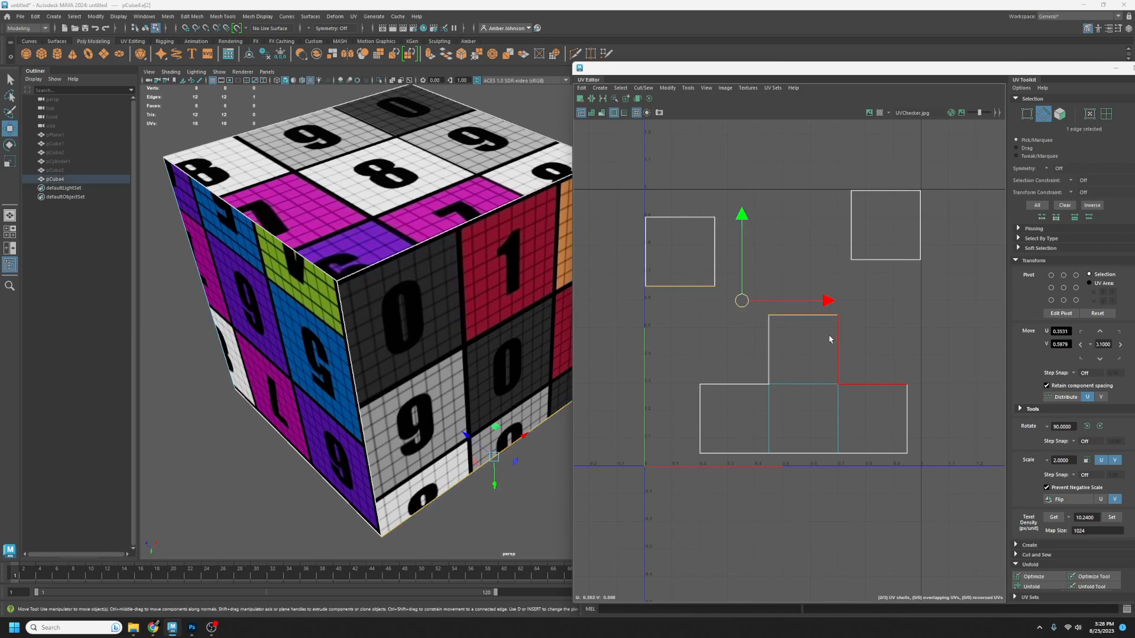
{"action": "left_click_drag", "start_coordinate": [509, 375], "coordinate": [415, 340], "text": "alt"}
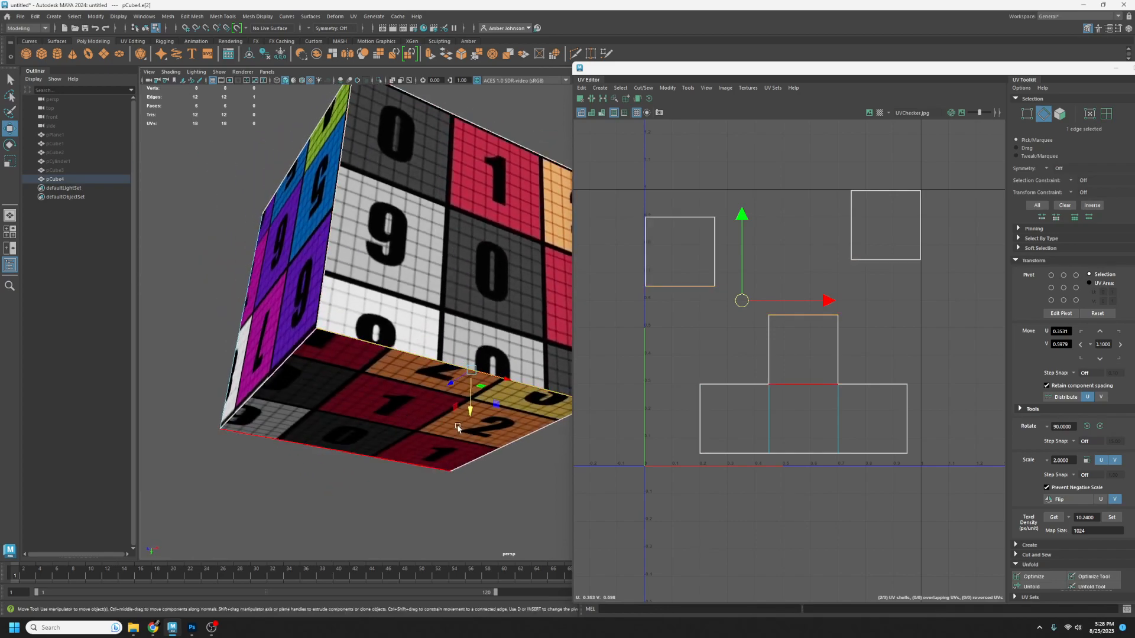
{"action": "mouse_move", "coordinate": [838, 344]}
{"action": "middle_mouse_down", "text": "alt"}
{"action": "mouse_move", "coordinate": [854, 352]}
{"action": "mouse_move", "coordinate": [841, 349]}
{"action": "middle_mouse_up", "text": "alt"}
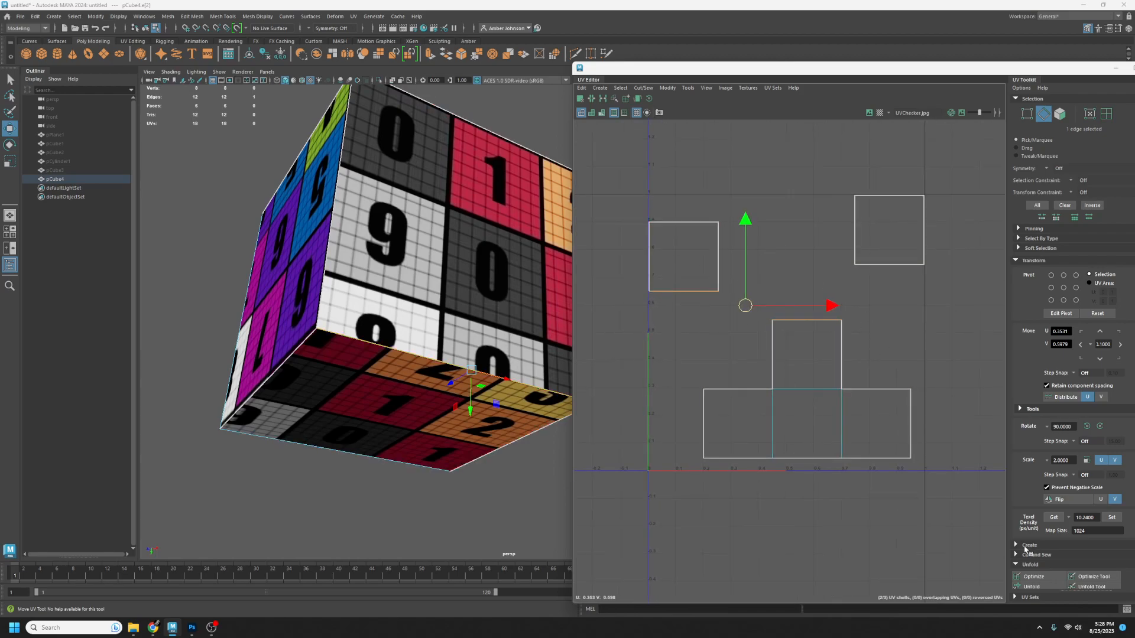
- Join the left square shell to the T-shaped shell's upper edge with Move and Sew
{"action": "left_click", "coordinate": [818, 299]}
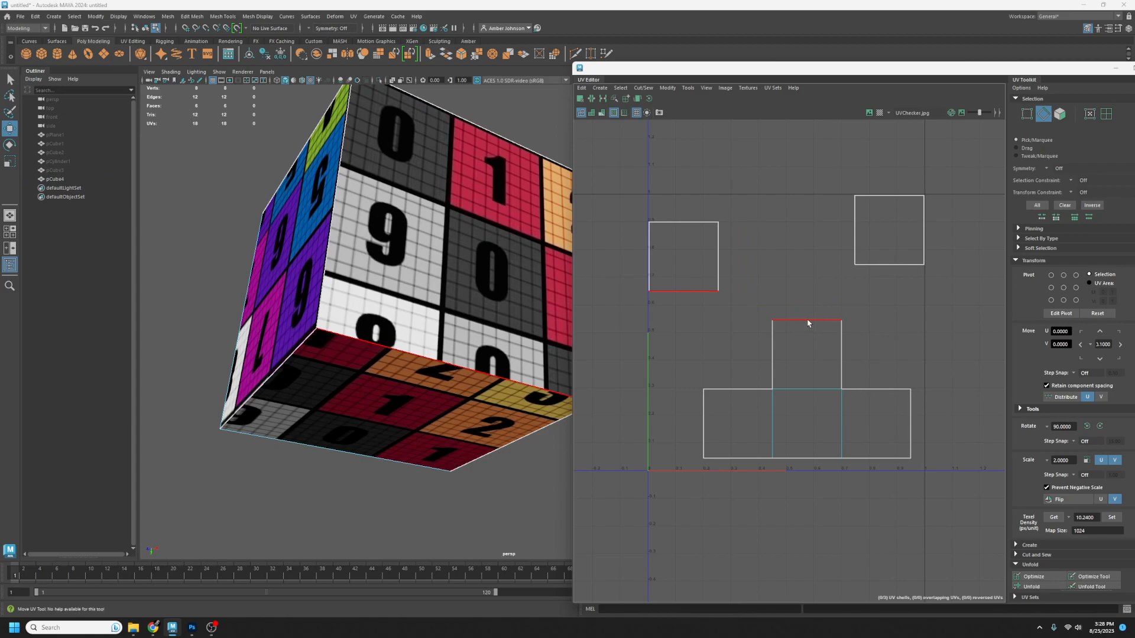
{"action": "left_click", "coordinate": [810, 321]}
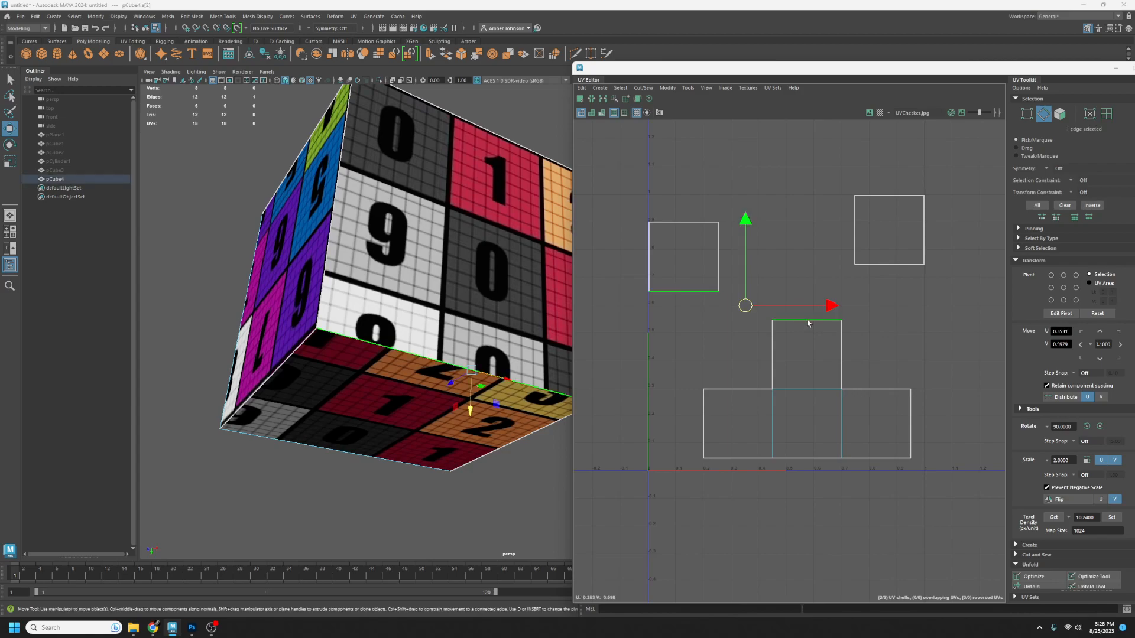
{"action": "left_click", "coordinate": [648, 88]}
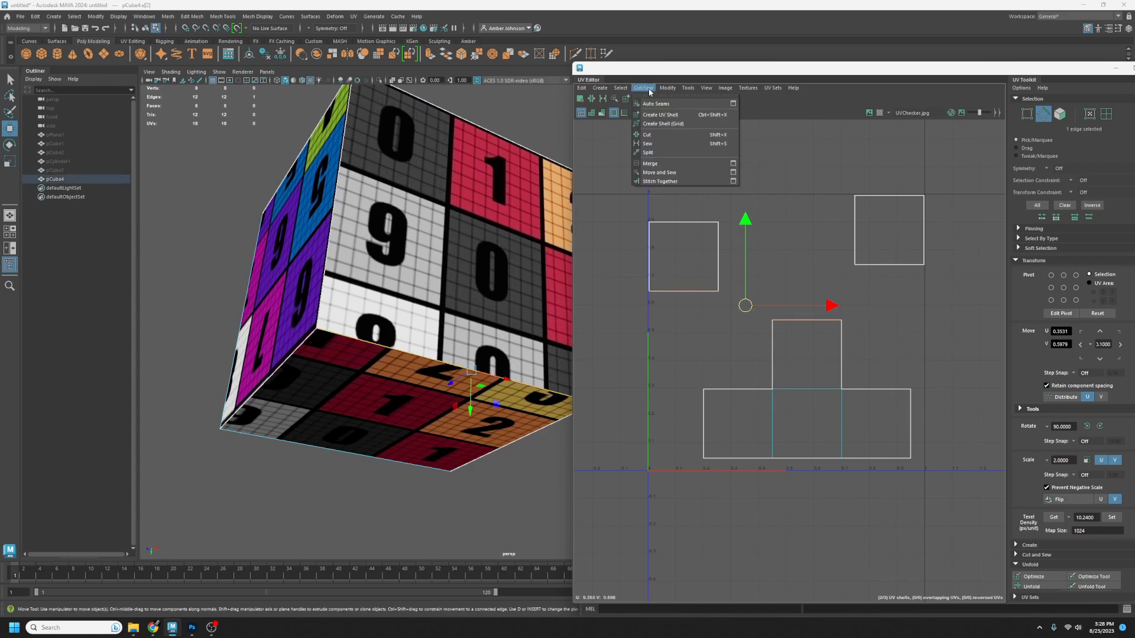
{"action": "left_click", "coordinate": [668, 173]}
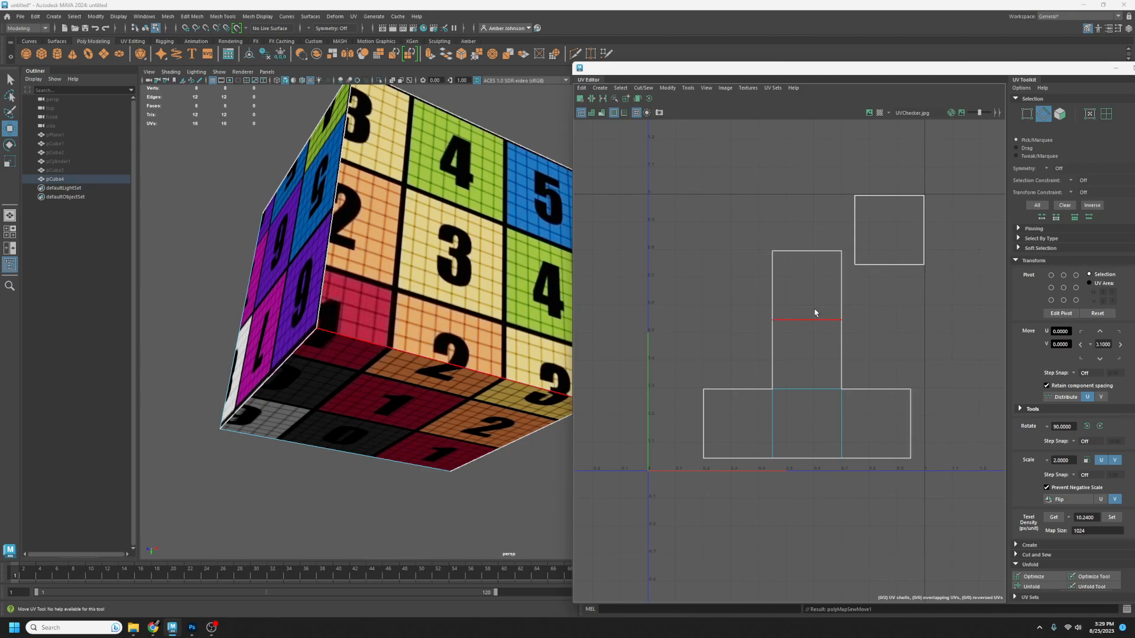
- Select the column's new top edge and attach the remaining square shell to it with Move and Sew
{"action": "left_click", "coordinate": [800, 253]}
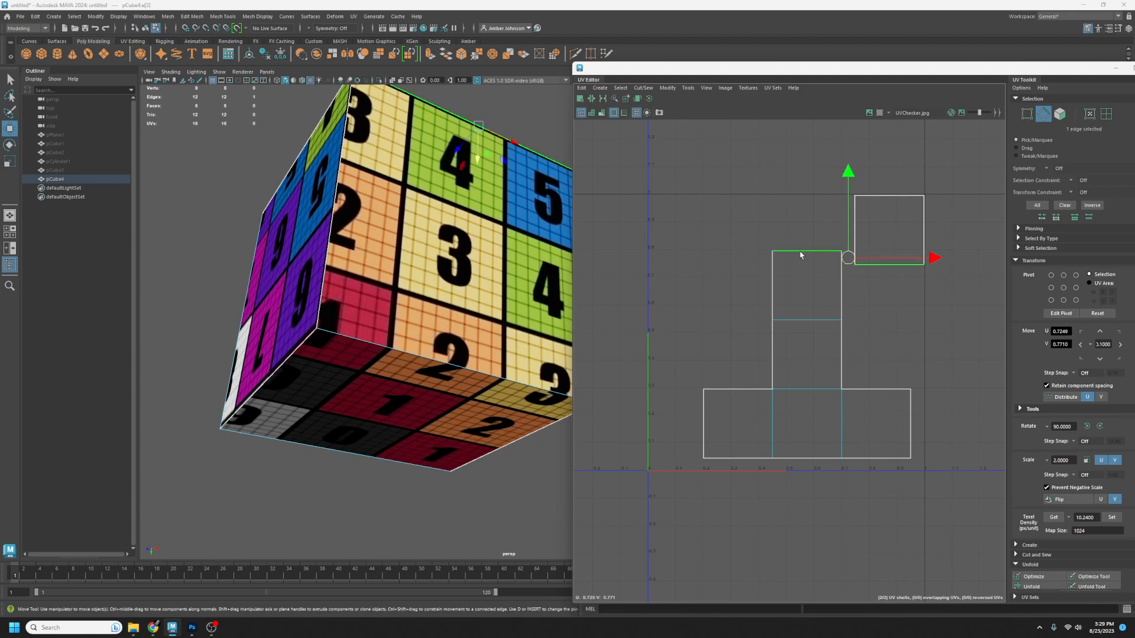
{"action": "right_click", "coordinate": [800, 255]}
{"action": "mouse_move", "coordinate": [799, 331]}
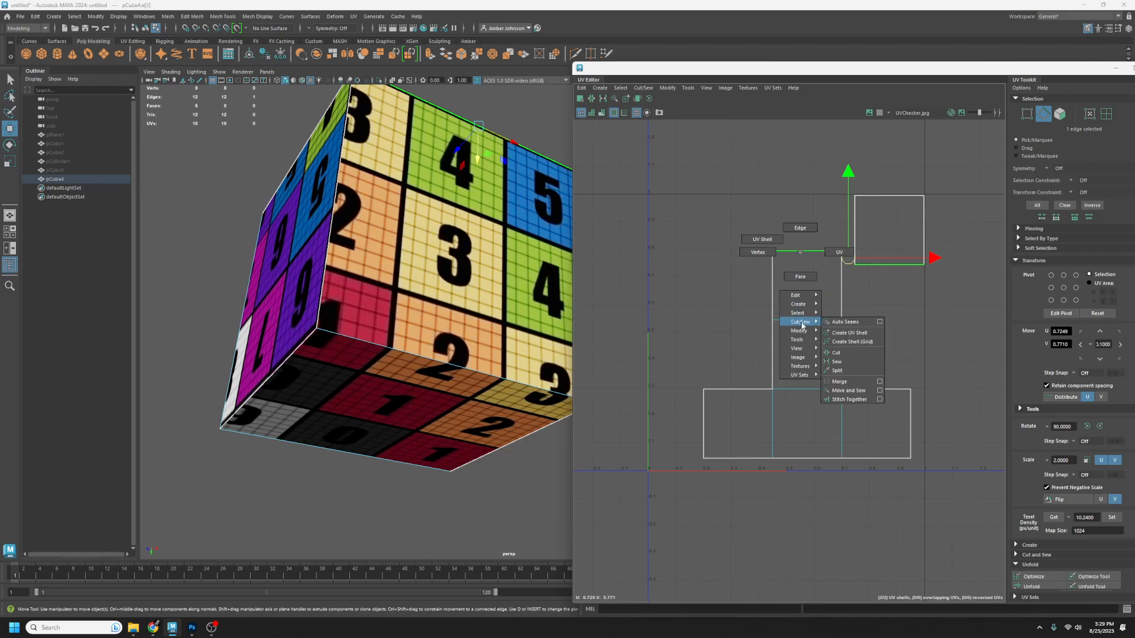
{"action": "left_click", "coordinate": [860, 391]}
{"action": "middle_click_drag", "start_coordinate": [911, 262], "coordinate": [874, 273], "text": "alt"}
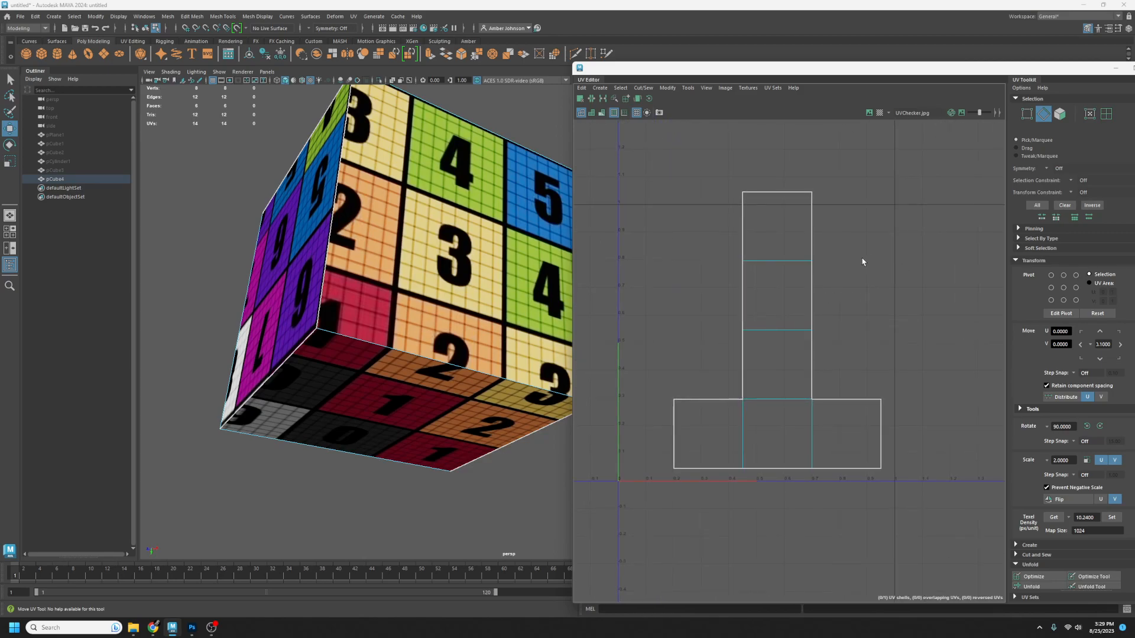
- Separate the centre face of the bottom row into its own UV shell and move it to the right of the column
{"action": "left_click", "coordinate": [1061, 114]}
{"action": "left_click", "coordinate": [761, 438]}
{"action": "left_click", "coordinate": [773, 426]}
{"action": "key", "text": "w"}
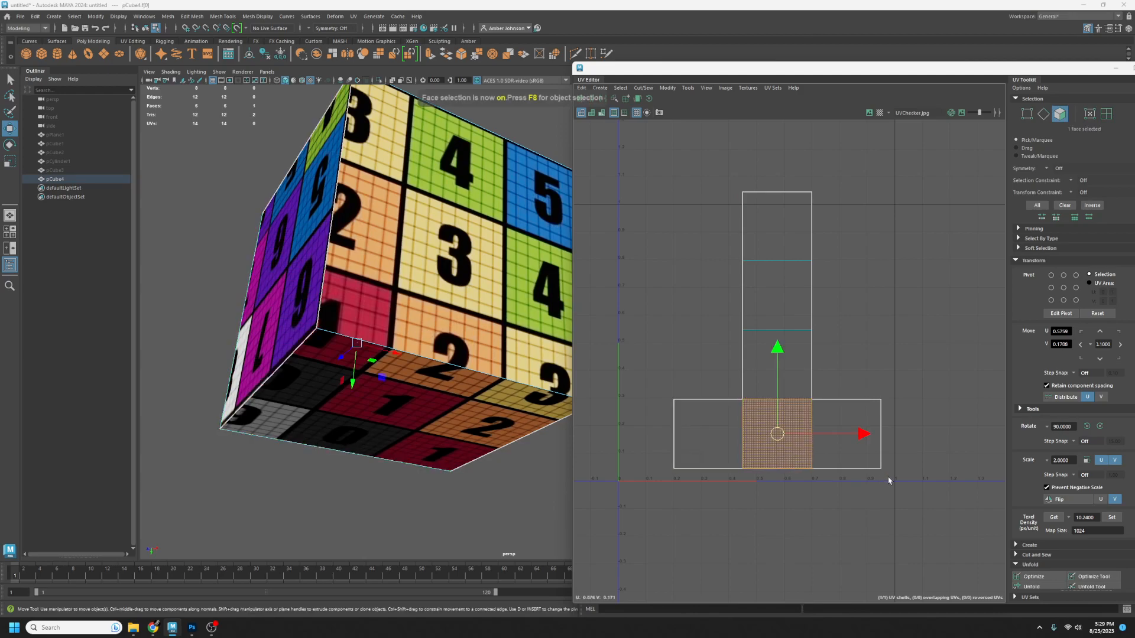
{"action": "key", "text": "ctrl+shift+x"}
{"action": "left_click_drag", "start_coordinate": [777, 431], "coordinate": [912, 273]}
- Split the middle face of the three-face column into its own shell and move it to the UV tile's upper-left corner
{"action": "left_click", "coordinate": [791, 354]}
{"action": "left_click", "coordinate": [1060, 115]}
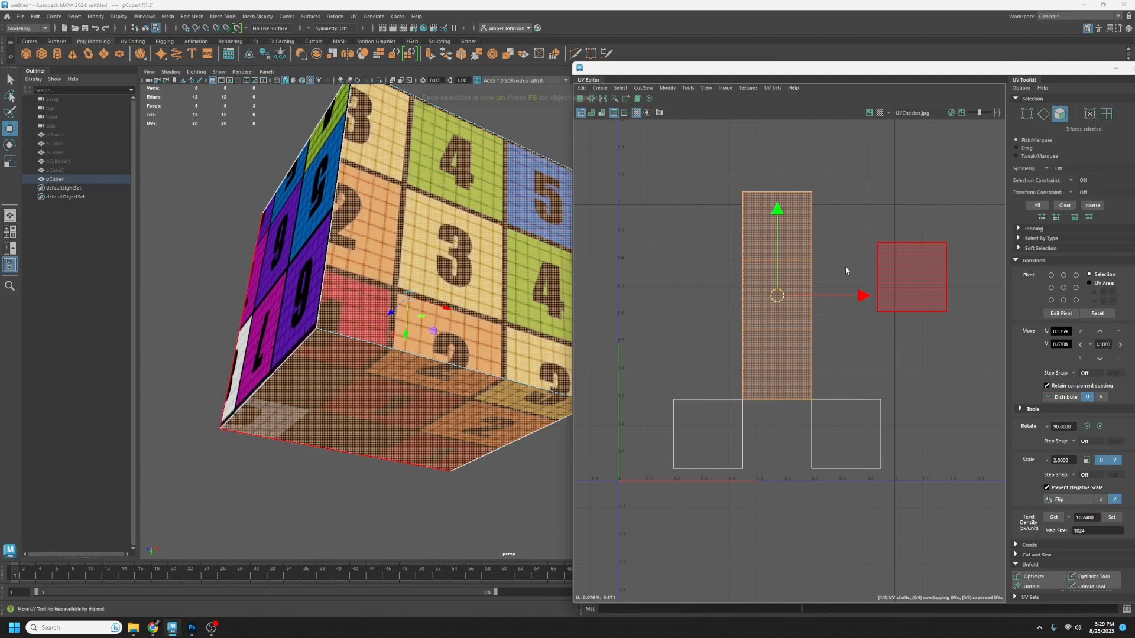
{"action": "left_click", "coordinate": [760, 294]}
{"action": "key", "text": "ctrl+shift+x"}
{"action": "left_click_drag", "start_coordinate": [756, 285], "coordinate": [632, 234]}
{"action": "left_click", "coordinate": [777, 399]}
{"action": "left_click_drag", "start_coordinate": [775, 363], "coordinate": [650, 252]}
- Arrange the column's top and bottom squares and the separated right square around the corner shell as a two-by-two grid
{"action": "left_click", "coordinate": [760, 228]}
{"action": "left_click_drag", "start_coordinate": [779, 226], "coordinate": [729, 245]}
{"action": "left_click", "coordinate": [774, 336]}
{"action": "left_click_drag", "start_coordinate": [775, 336], "coordinate": [664, 322]}
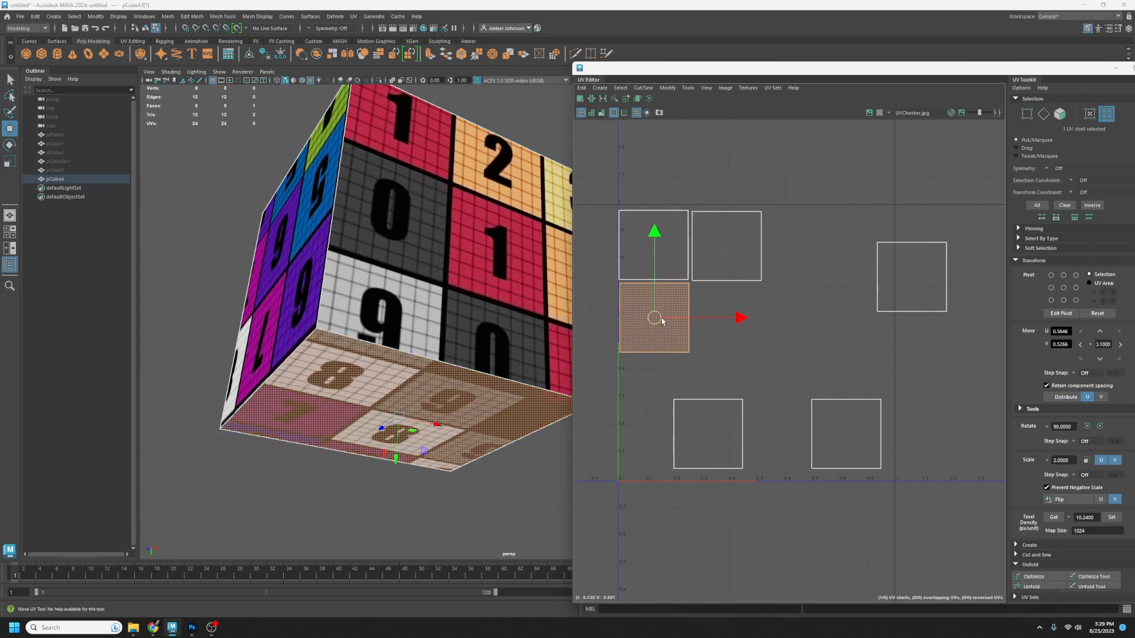
{"action": "left_click", "coordinate": [904, 276]}
{"action": "left_click_drag", "start_coordinate": [904, 276], "coordinate": [717, 328]}
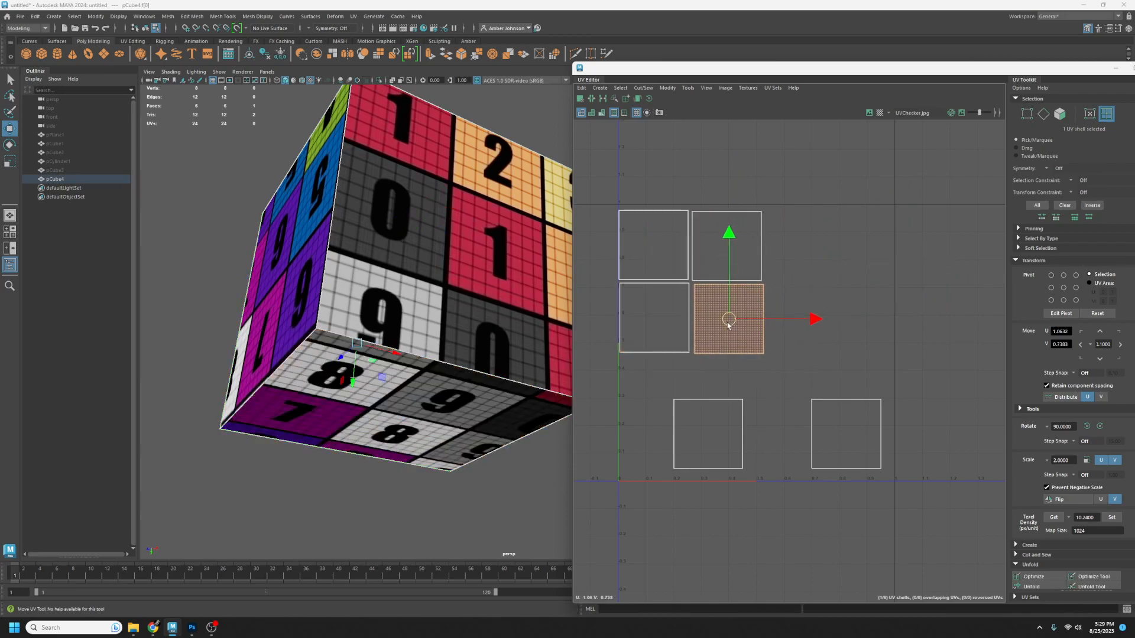
- Move the last two square shells beneath the grid as its third row and clear the selection
{"action": "left_click", "coordinate": [707, 436]}
{"action": "left_click_drag", "start_coordinate": [707, 436], "coordinate": [654, 388]}
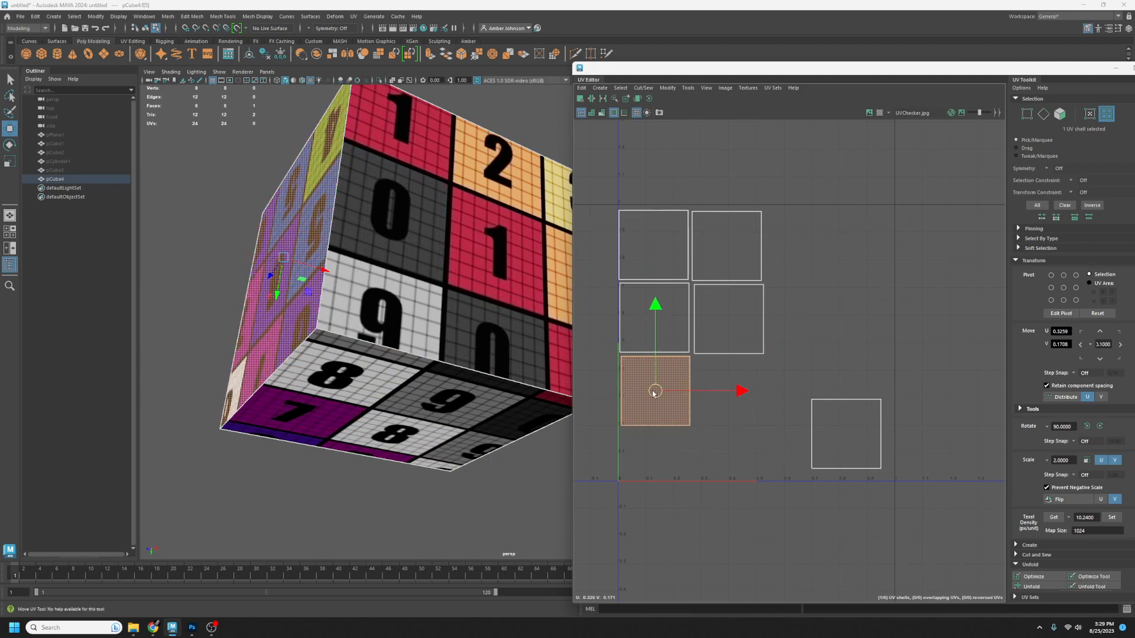
{"action": "left_click", "coordinate": [853, 437]}
{"action": "left_click_drag", "start_coordinate": [852, 437], "coordinate": [737, 396]}
{"action": "left_click", "coordinate": [846, 392]}
{"action": "middle_click_drag", "start_coordinate": [802, 318], "coordinate": [830, 317], "text": "alt"}
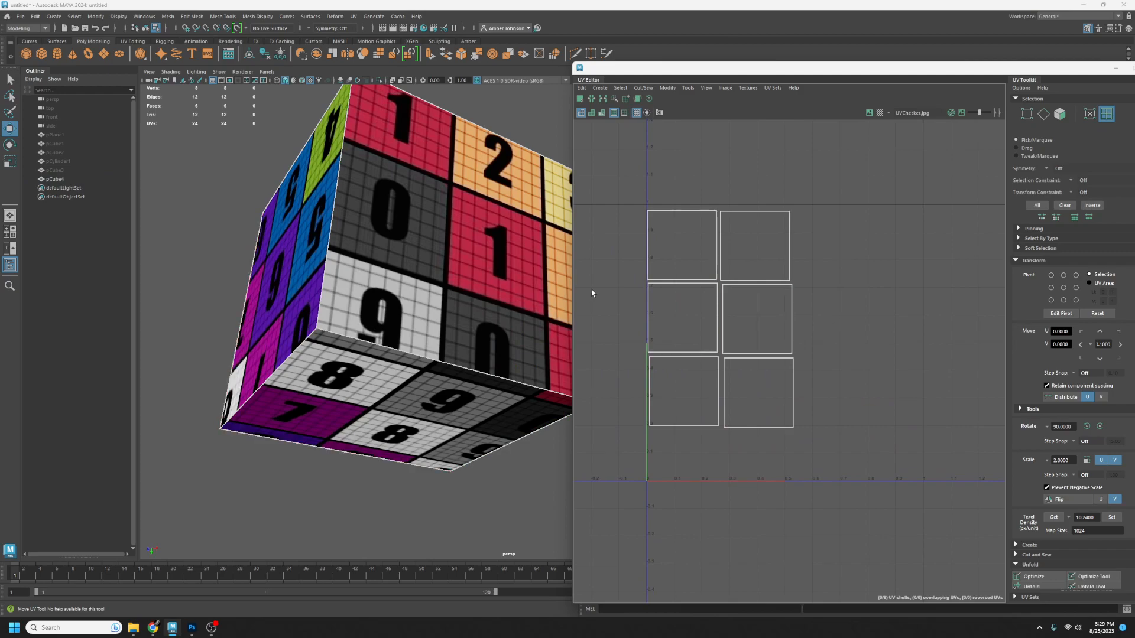
- In edge mode, attach the upper-left square shell to the right edge of the lower-right square with Move and Sew
{"action": "key", "text": "F10"}
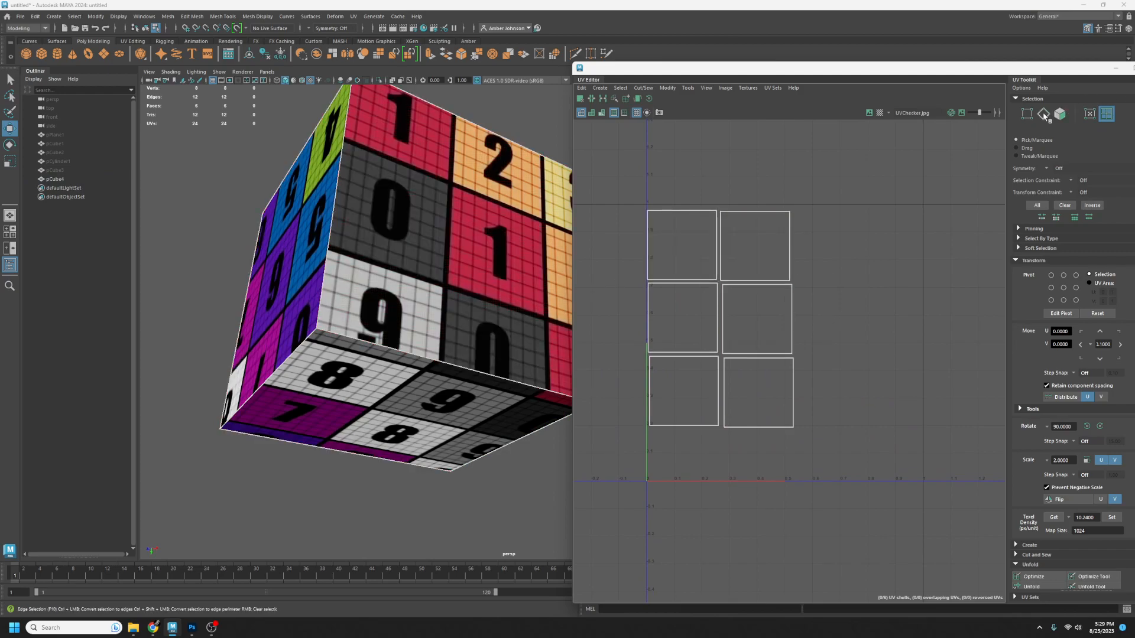
{"action": "left_click", "coordinate": [714, 244]}
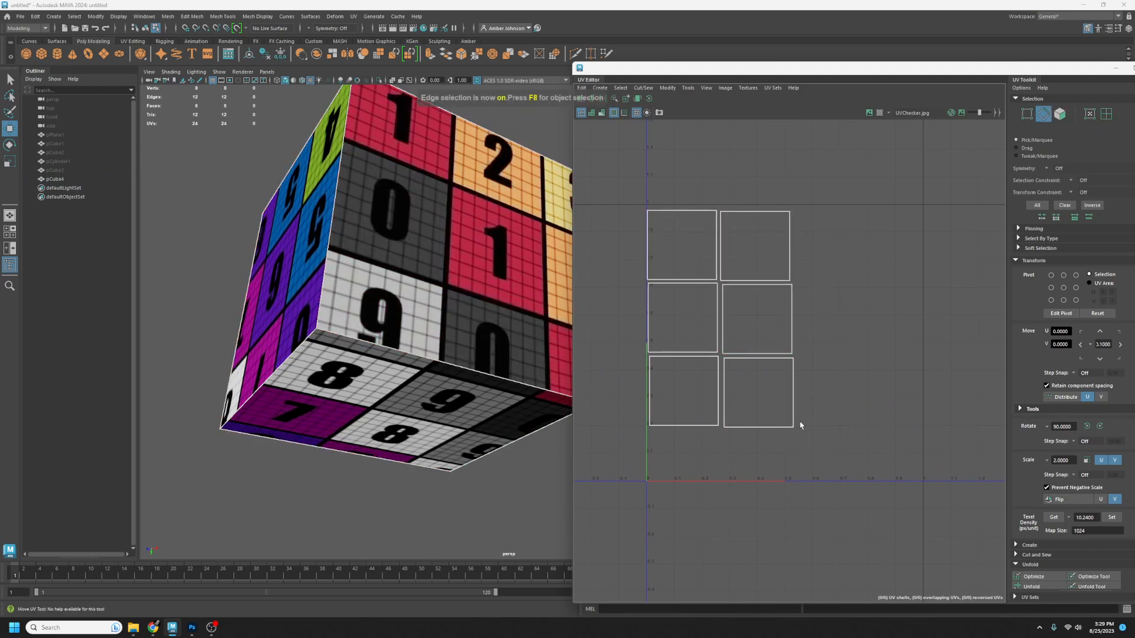
{"action": "right_click_drag", "start_coordinate": [794, 389], "coordinate": [860, 525]}
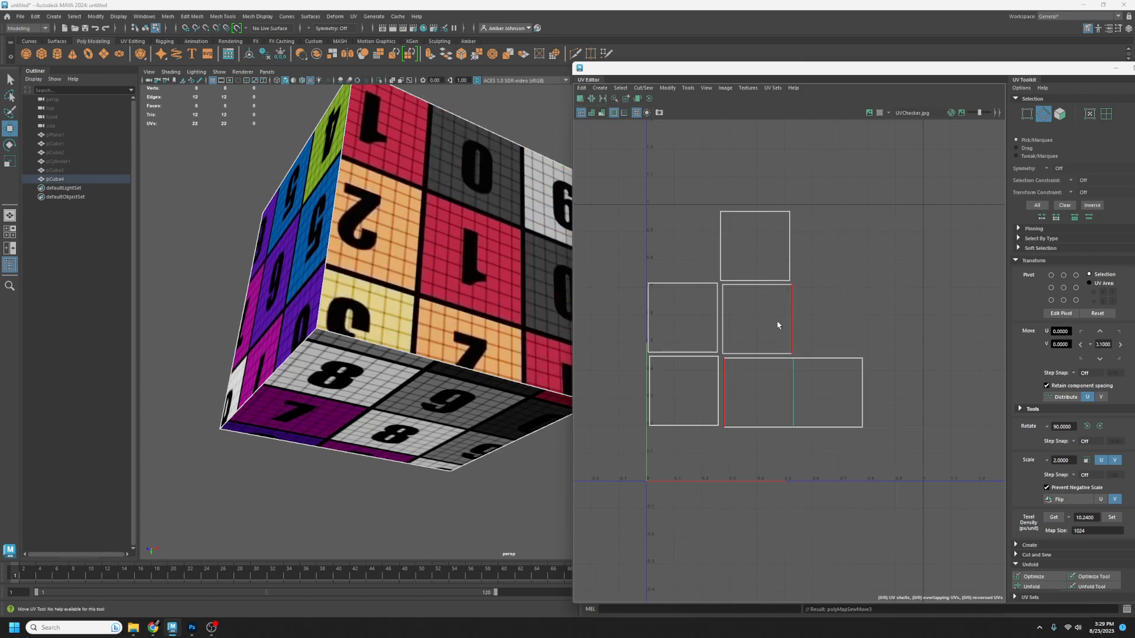
- Try sewing the middle-right square onto the left end of the joined bottom pair with Move and Sew, and undo it
{"action": "right_click_drag", "start_coordinate": [793, 316], "coordinate": [843, 452]}
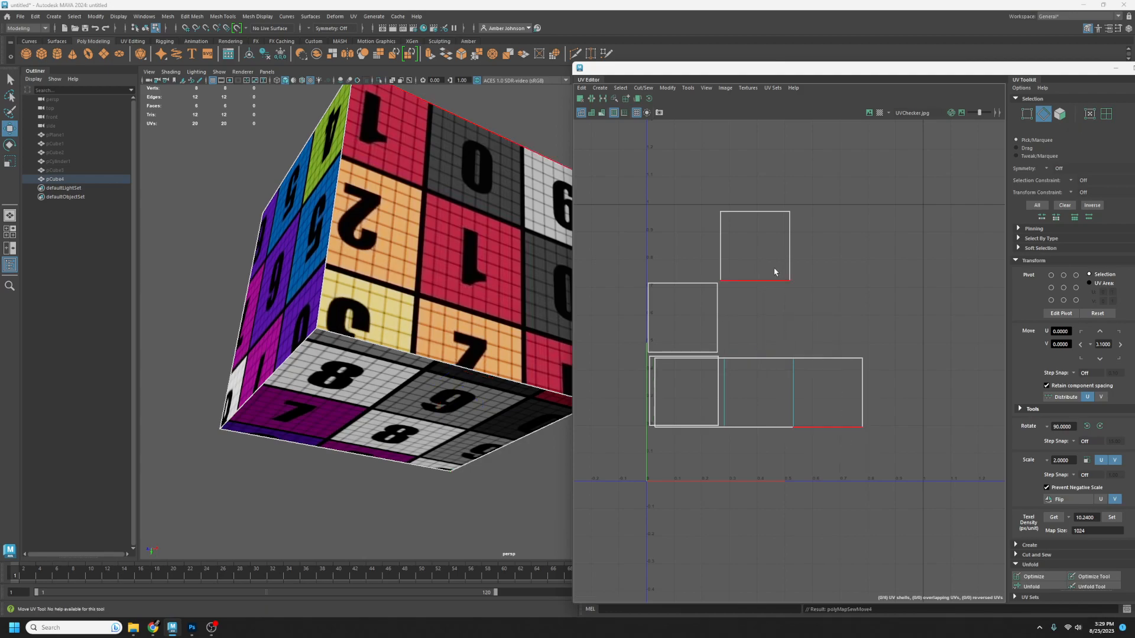
{"action": "left_click", "coordinate": [789, 249]}
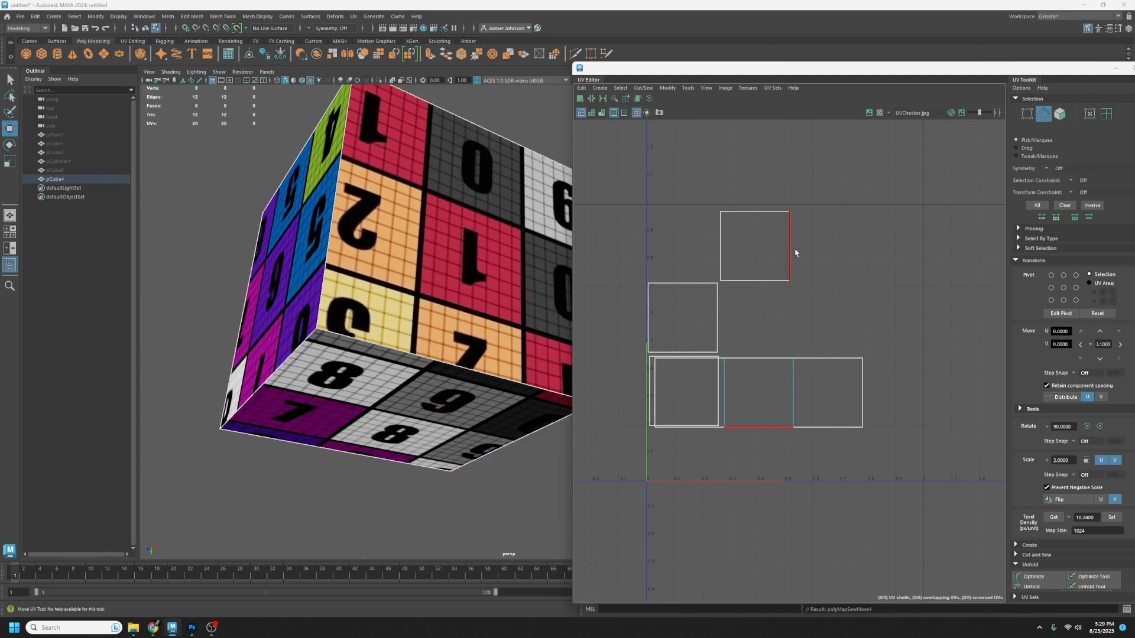
{"action": "key", "text": "ctrl+z"}
{"action": "key", "text": "w"}
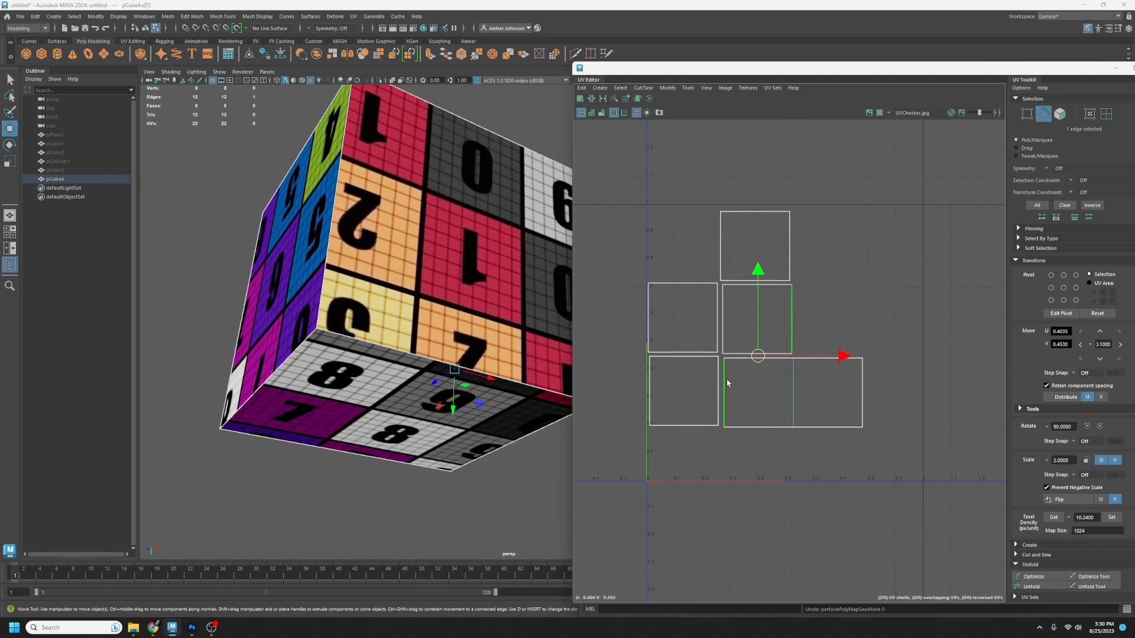
- Attach the lower-left square shell to the left edge of the upper-right square with Move and Sew
{"action": "left_click", "coordinate": [791, 252]}
{"action": "left_click", "coordinate": [684, 425]}
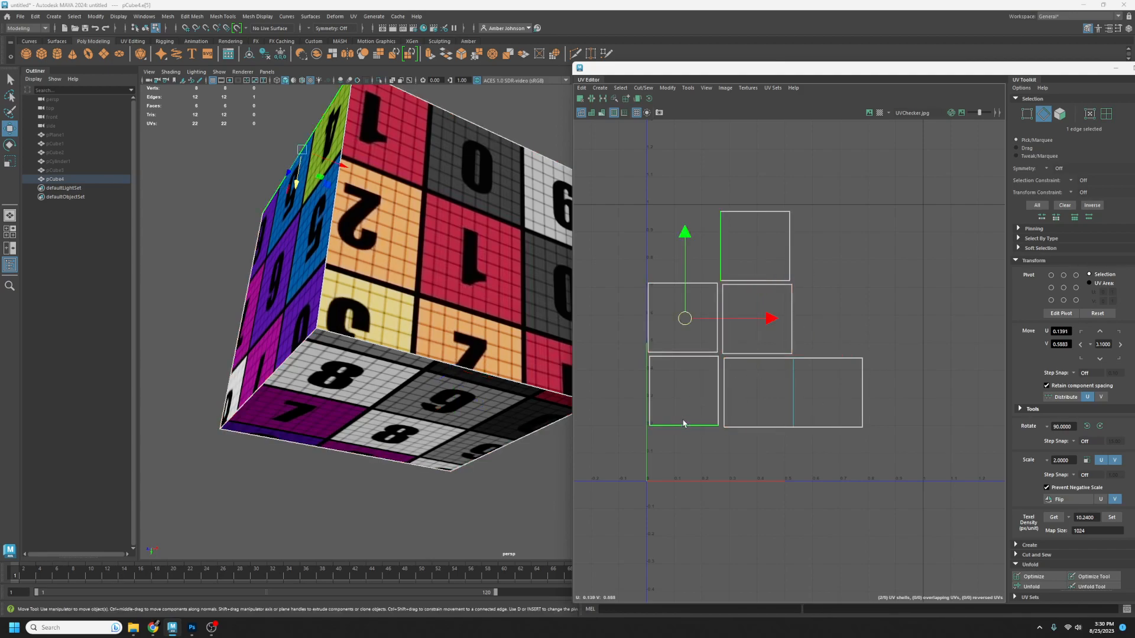
{"action": "right_click_drag", "start_coordinate": [683, 425], "coordinate": [726, 560]}
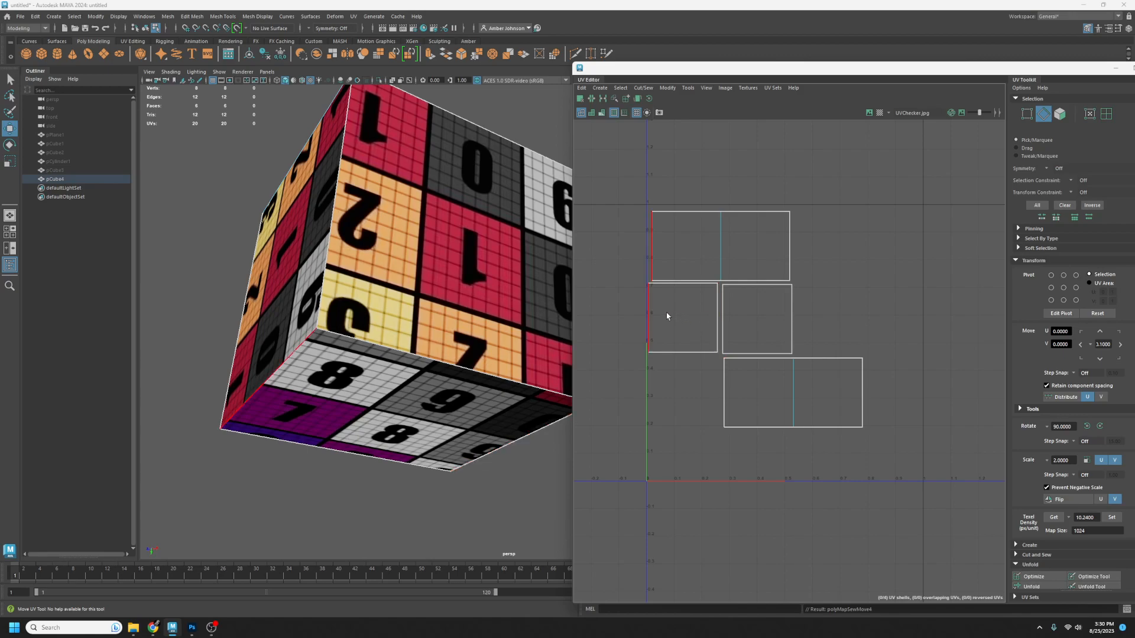
- Attach the middle-left square above the middle-right square with Move and Sew, and shift the joined upright shell left in UV shell mode
{"action": "left_click", "coordinate": [773, 292]}
{"action": "right_click_drag", "start_coordinate": [772, 292], "coordinate": [820, 429]}
{"action": "left_click", "coordinate": [1106, 114]}
{"action": "left_click", "coordinate": [738, 291]}
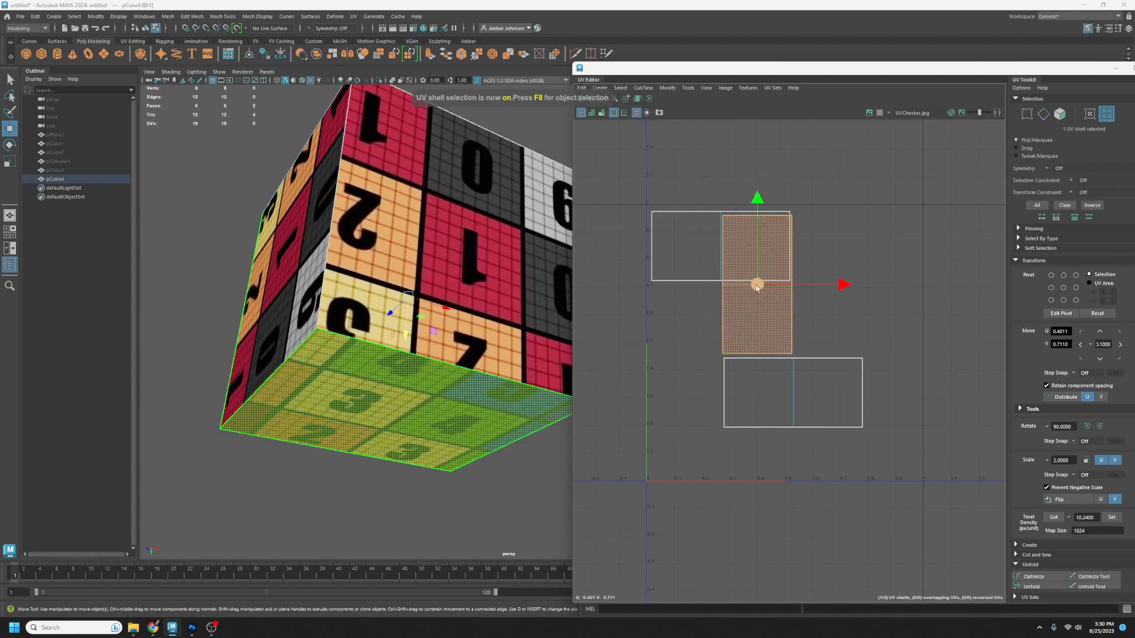
{"action": "left_click_drag", "start_coordinate": [757, 288], "coordinate": [704, 274]}
- Slide the lower horizontal shell up over the other shells and examine the checker pattern on its cube faces
{"action": "left_click", "coordinate": [801, 392]}
{"action": "left_click_drag", "start_coordinate": [801, 392], "coordinate": [779, 277]}
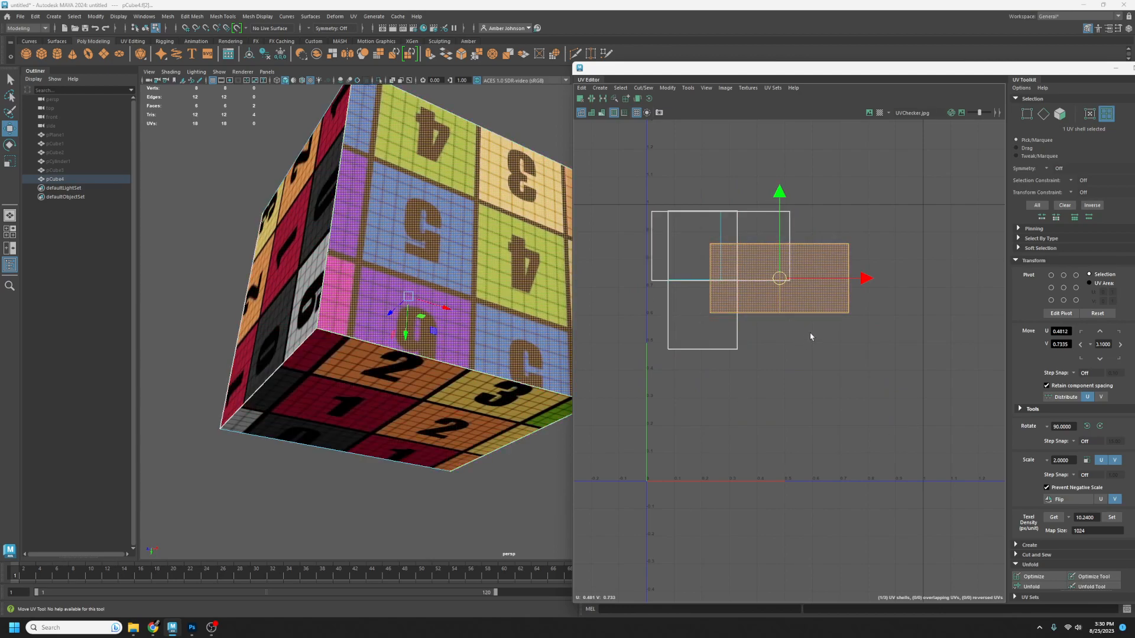
{"action": "left_click_drag", "start_coordinate": [503, 308], "coordinate": [417, 341], "text": "alt"}
{"action": "middle_click_drag", "start_coordinate": [490, 342], "coordinate": [368, 371], "text": "alt"}
{"action": "left_click_drag", "start_coordinate": [368, 372], "coordinate": [379, 395], "text": "alt"}
{"action": "left_click", "coordinate": [849, 412]}
{"action": "left_click", "coordinate": [399, 278]}
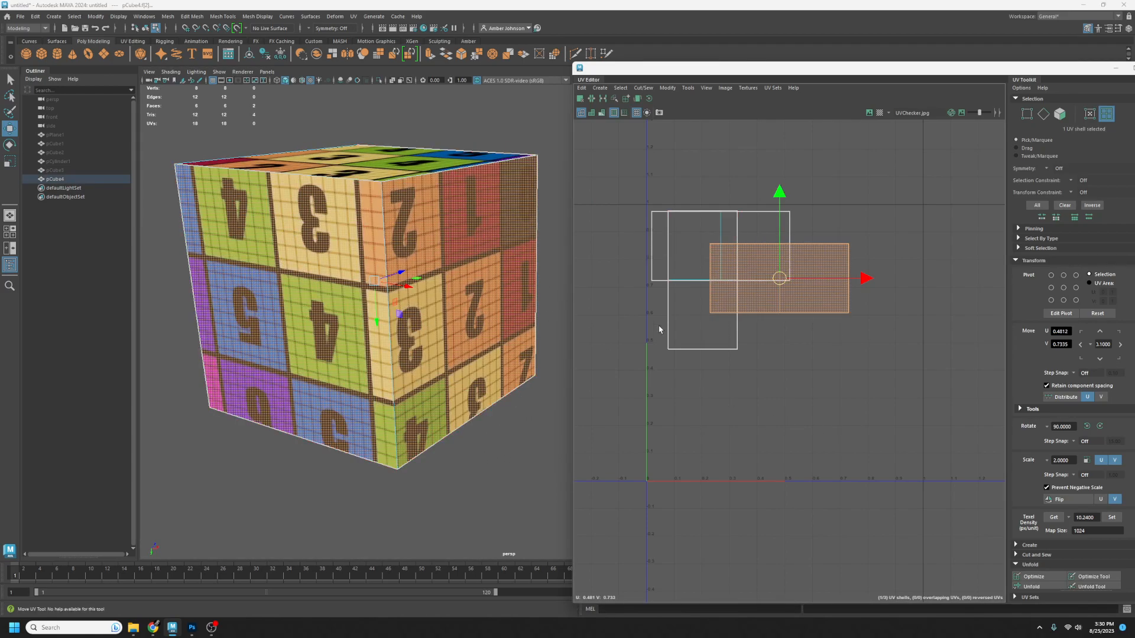
- Move the horizontal shell back down, rotate it clockwise by 90° twice, and place it in the lower-right corner of the 0–1 tile
{"action": "left_click_drag", "start_coordinate": [781, 281], "coordinate": [805, 380]}
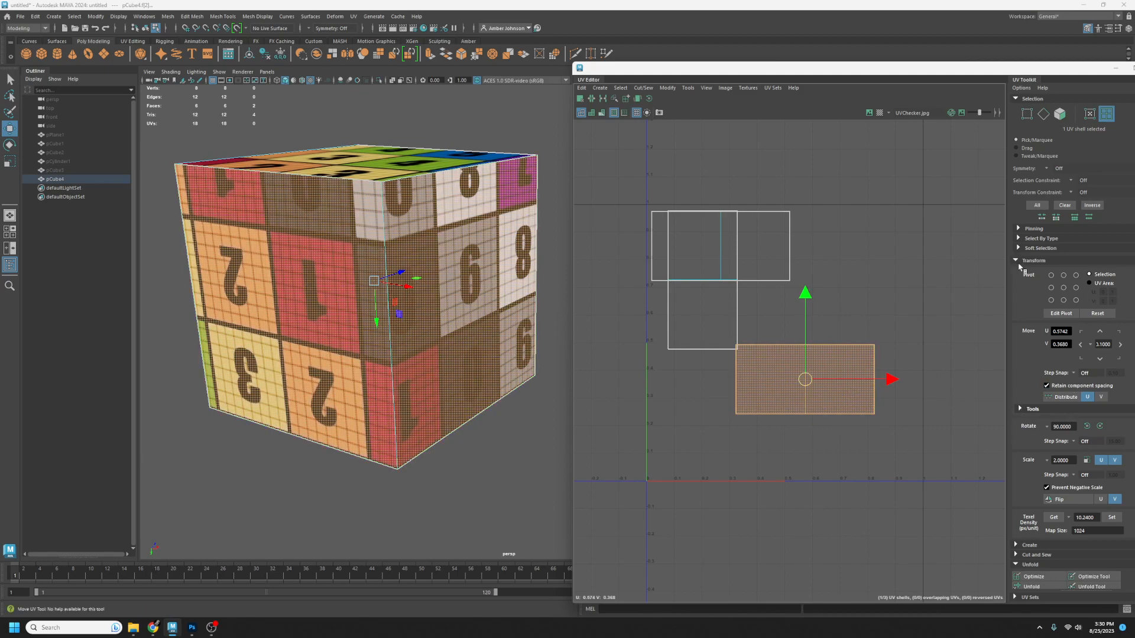
{"action": "left_click", "coordinate": [1101, 426]}
{"action": "left_click", "coordinate": [1101, 426]}
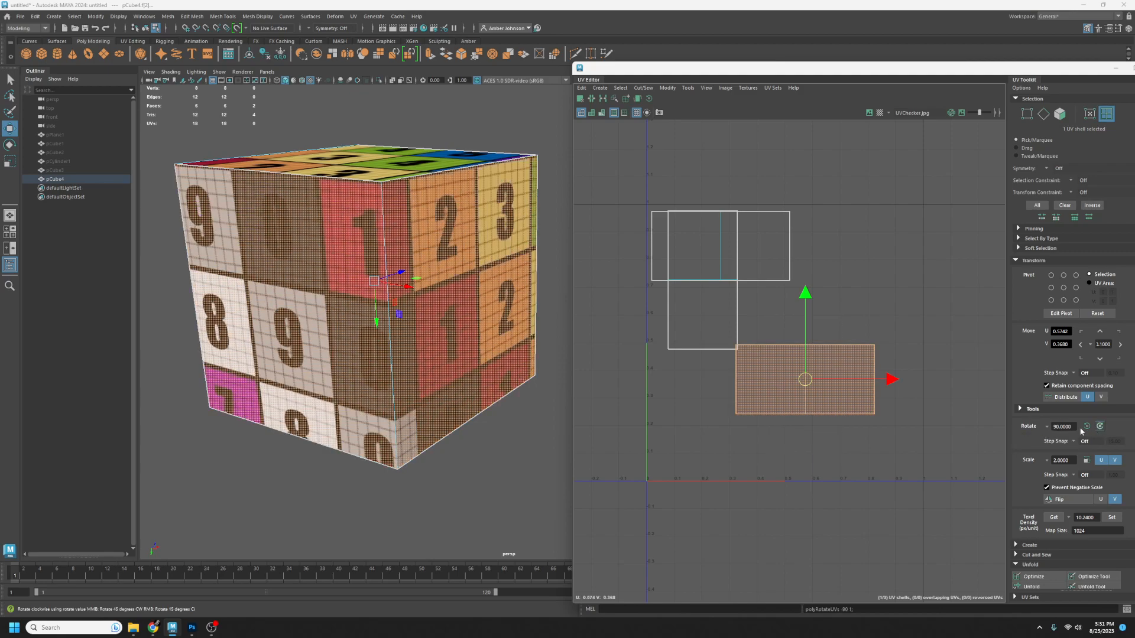
{"action": "left_click_drag", "start_coordinate": [805, 379], "coordinate": [849, 442]}
- Rotate the upper horizontal shell clockwise by 90° three times and place it upright just left of the lower-right shell
{"action": "left_click_drag", "start_coordinate": [351, 384], "coordinate": [448, 429], "text": "alt"}
{"action": "middle_click_drag", "start_coordinate": [448, 429], "coordinate": [430, 376], "text": "alt"}
{"action": "left_click", "coordinate": [429, 374]}
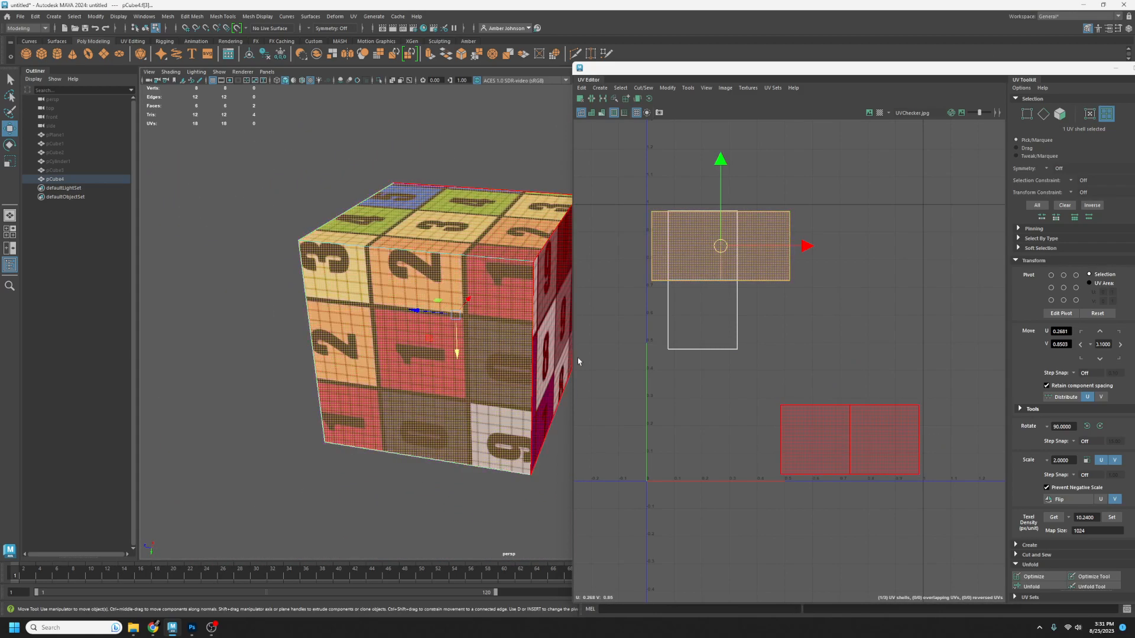
{"action": "left_click_drag", "start_coordinate": [721, 247], "coordinate": [697, 421]}
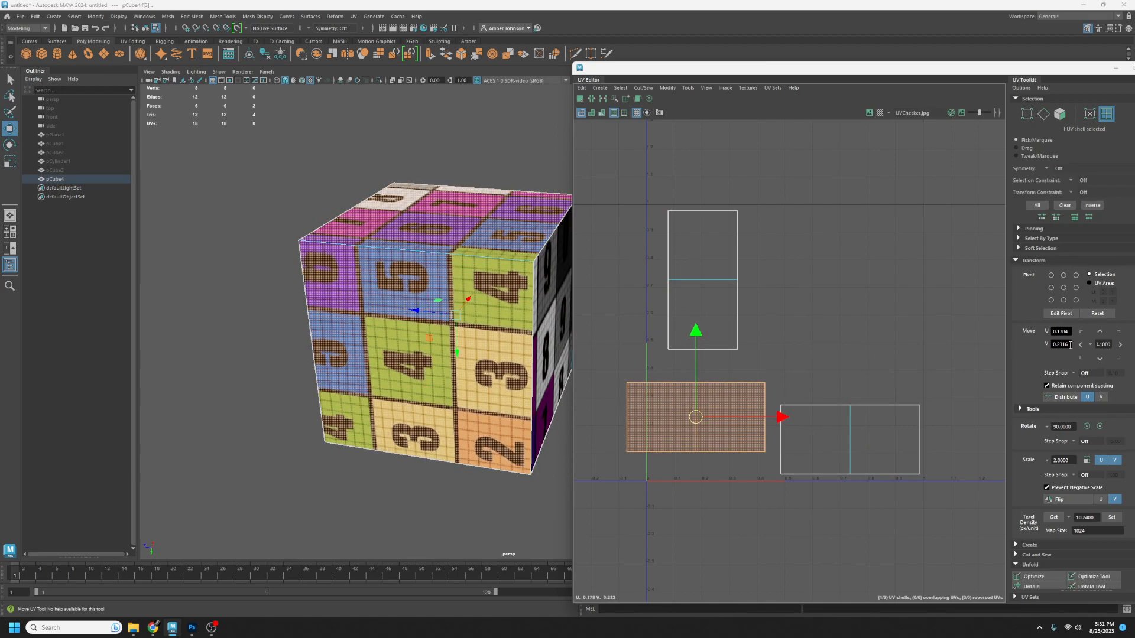
{"action": "left_click", "coordinate": [1101, 426]}
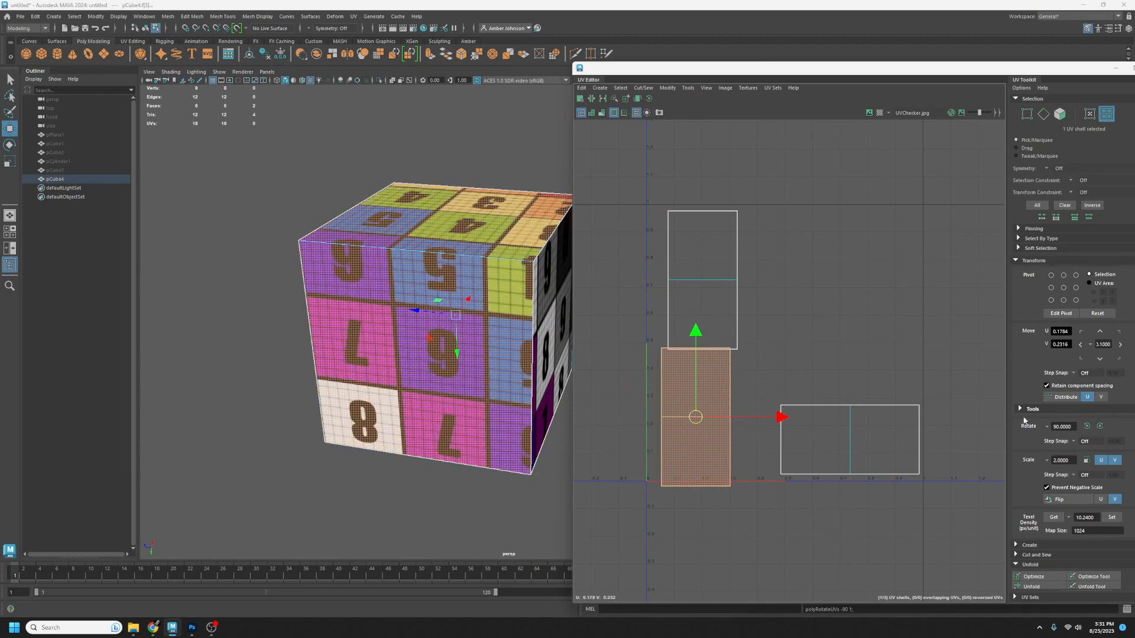
{"action": "left_click_drag", "start_coordinate": [698, 416], "coordinate": [705, 412]}
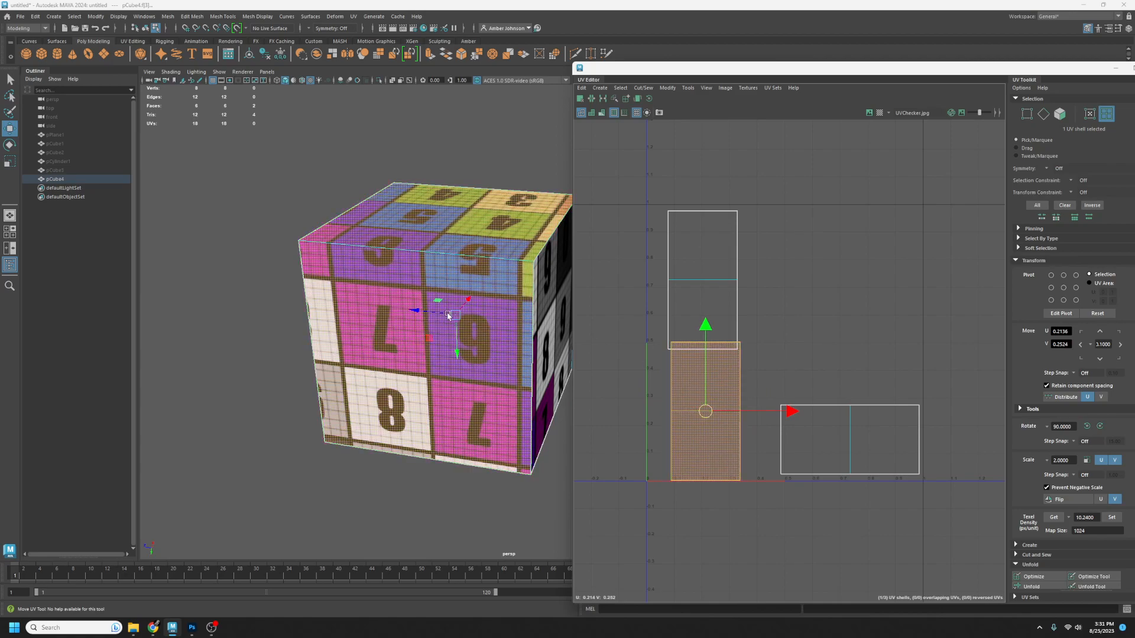
{"action": "left_click", "coordinate": [1100, 427]}
{"action": "left_click", "coordinate": [1101, 427]}
{"action": "left_click_drag", "start_coordinate": [707, 414], "coordinate": [739, 406]}
- Place the remaining upright shell on top of the lower-right shell's left half and rotate it clockwise by 90° twice
{"action": "left_click", "coordinate": [697, 257]}
{"action": "left_click_drag", "start_coordinate": [559, 403], "coordinate": [373, 360], "text": "alt"}
{"action": "middle_click_drag", "start_coordinate": [526, 336], "coordinate": [299, 397], "text": "alt"}
{"action": "left_click_drag", "start_coordinate": [560, 344], "coordinate": [454, 361], "text": "alt"}
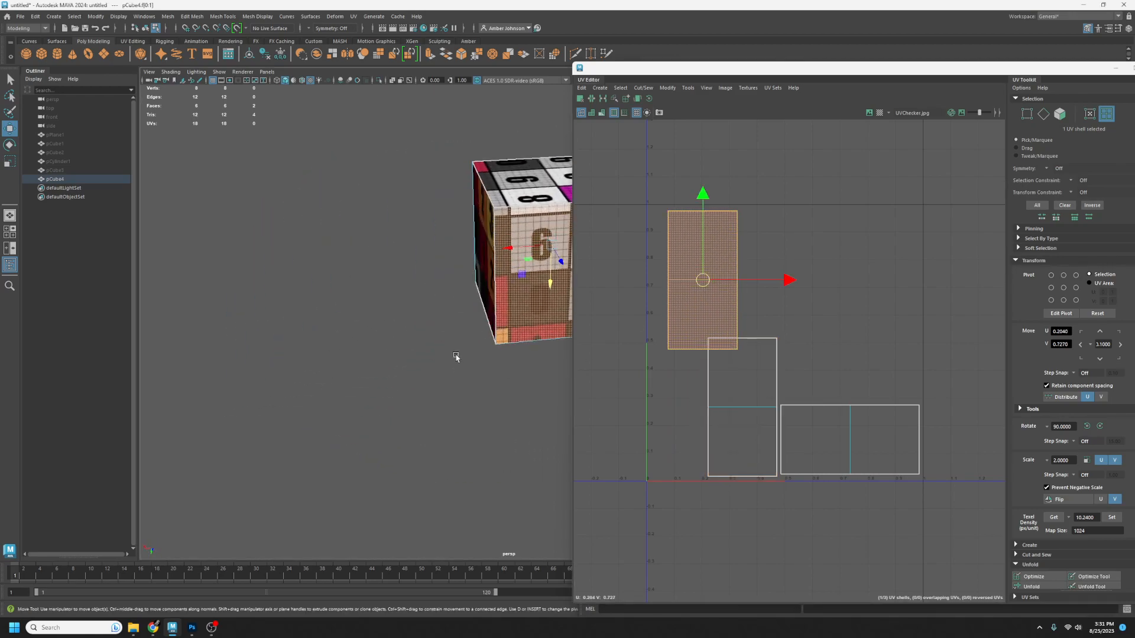
{"action": "middle_click_drag", "start_coordinate": [454, 360], "coordinate": [398, 406], "text": "alt"}
{"action": "left_click_drag", "start_coordinate": [702, 281], "coordinate": [812, 333]}
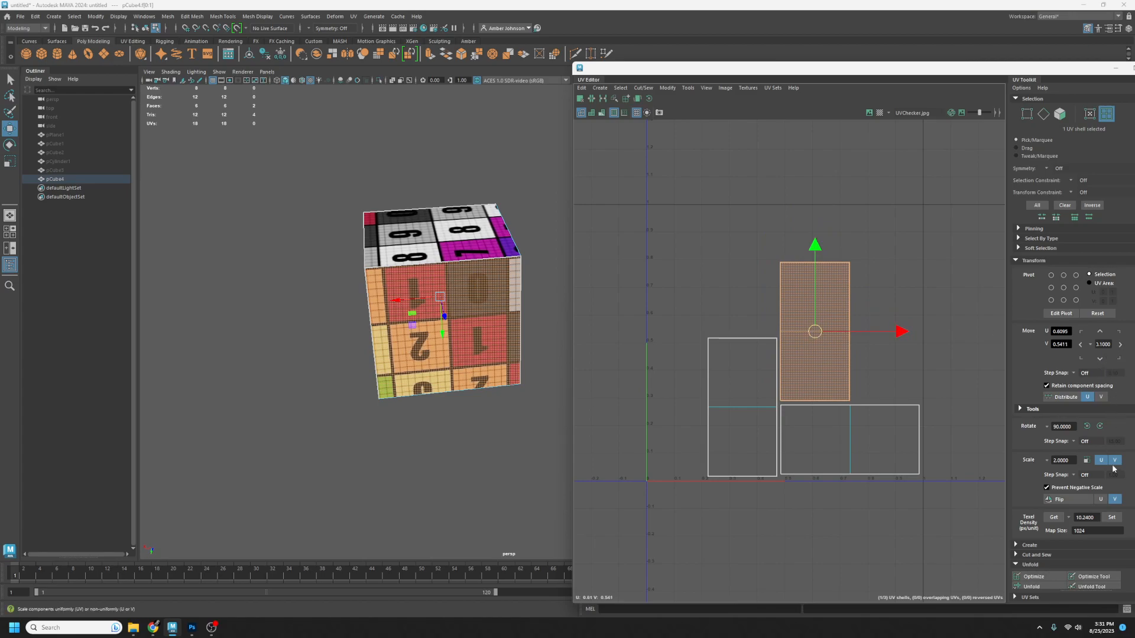
{"action": "left_click", "coordinate": [1099, 427]}
{"action": "left_click", "coordinate": [1099, 426]}
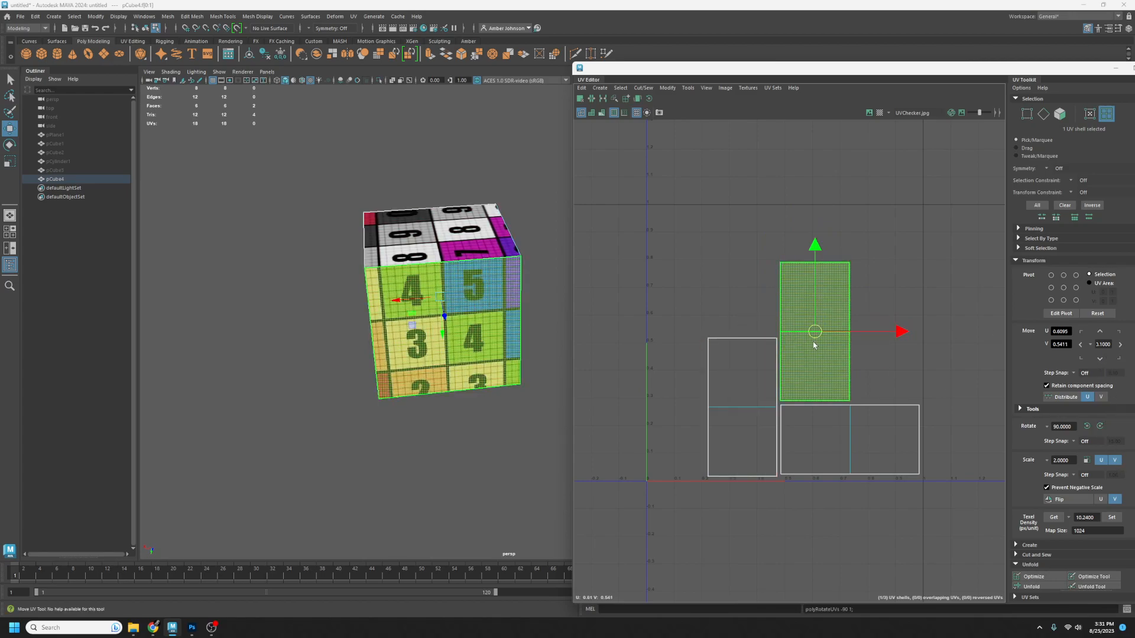
- Nudge the left upright shell so its bottom edge lines up with the lower-right shell, checking the checker numbers around the cube
{"action": "left_click", "coordinate": [746, 402]}
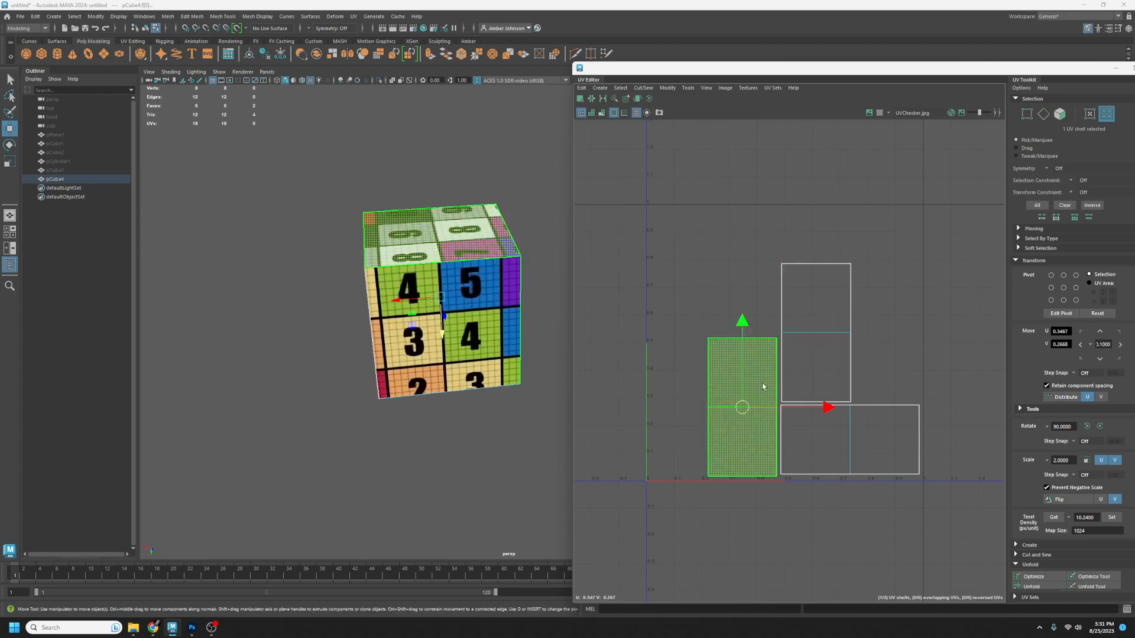
{"action": "left_click_drag", "start_coordinate": [746, 402], "coordinate": [745, 401]}
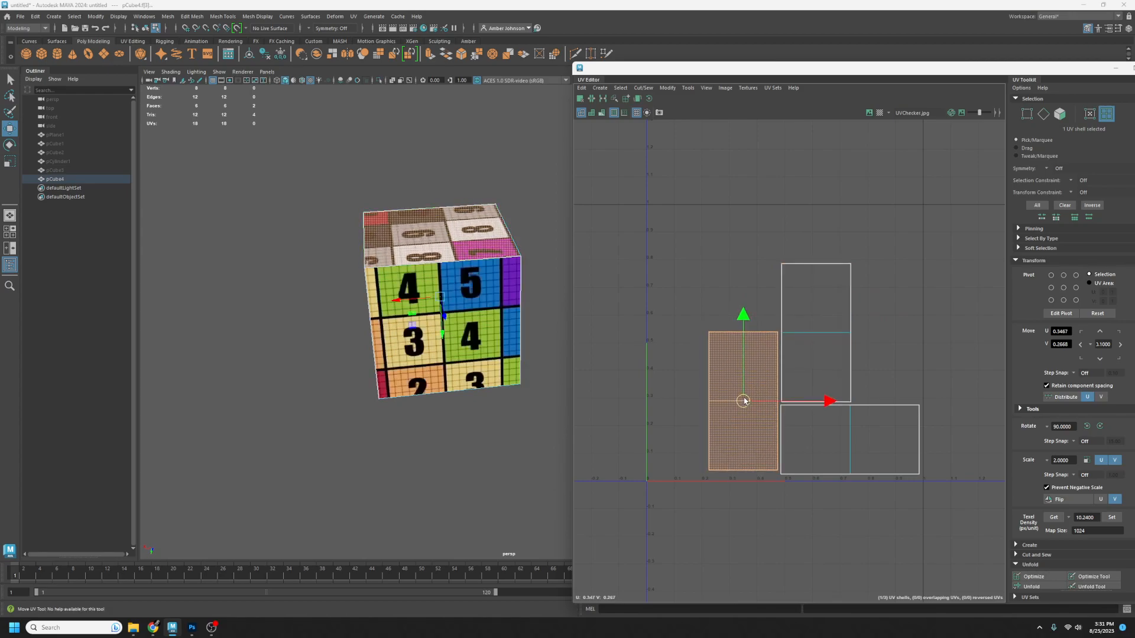
{"action": "left_click_drag", "start_coordinate": [532, 248], "coordinate": [331, 270], "text": "alt"}
{"action": "middle_click_drag", "start_coordinate": [433, 287], "coordinate": [217, 290], "text": "alt"}
{"action": "left_click_drag", "start_coordinate": [426, 313], "coordinate": [331, 313], "text": "alt"}
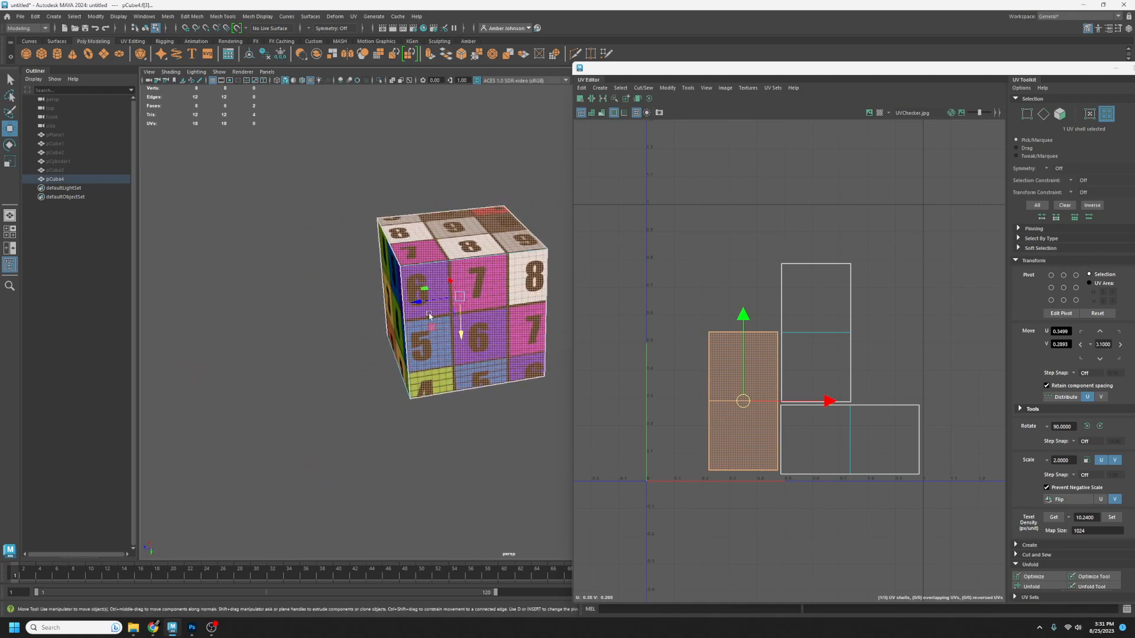
{"action": "middle_click_drag", "start_coordinate": [378, 301], "coordinate": [317, 308], "text": "alt"}
{"action": "left_click", "coordinate": [886, 335]}
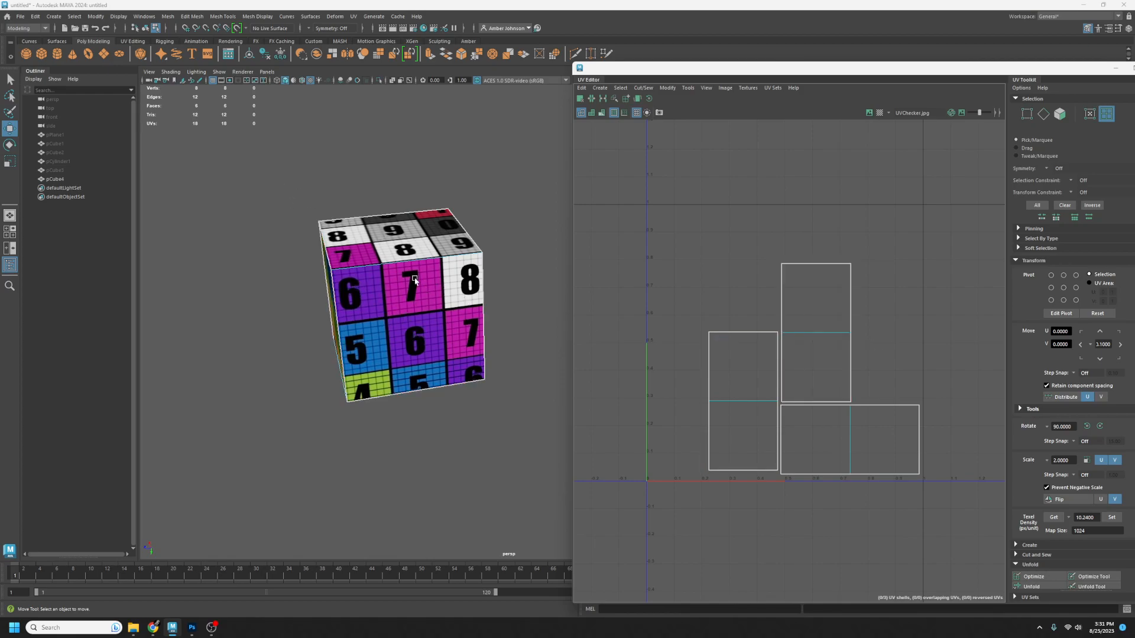
{"action": "left_click_drag", "start_coordinate": [507, 422], "coordinate": [459, 395], "text": "alt"}
{"action": "middle_click_drag", "start_coordinate": [374, 387], "coordinate": [456, 364], "text": "alt"}
{"action": "scroll", "coordinate": [455, 364], "scroll_direction": "up", "scroll_amount": 4}
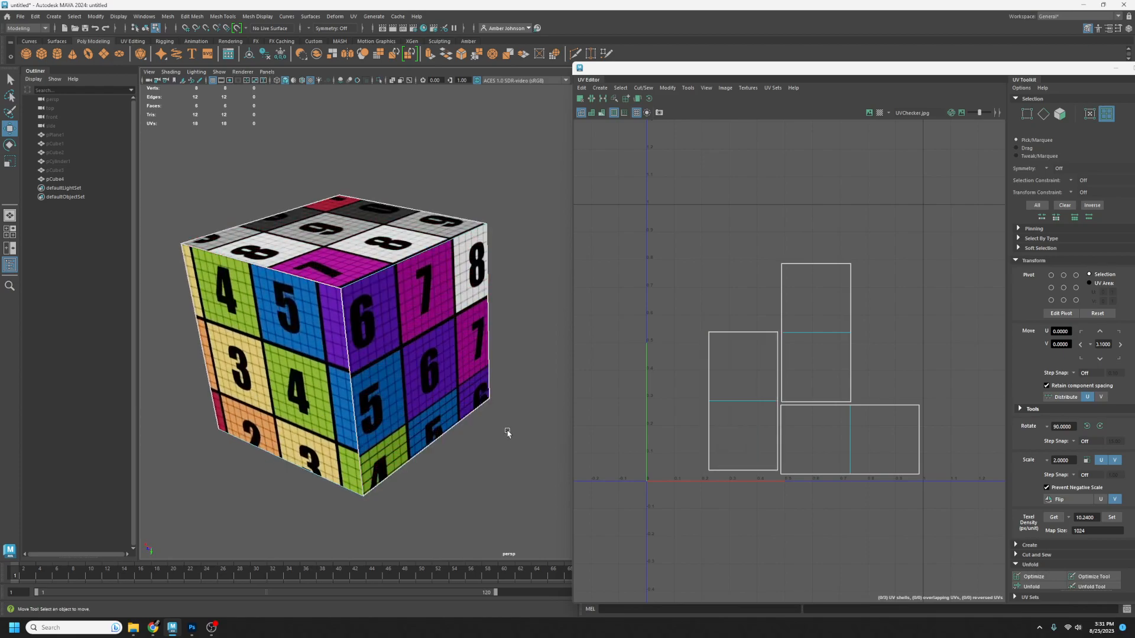
{"action": "left_click", "coordinate": [751, 381]}
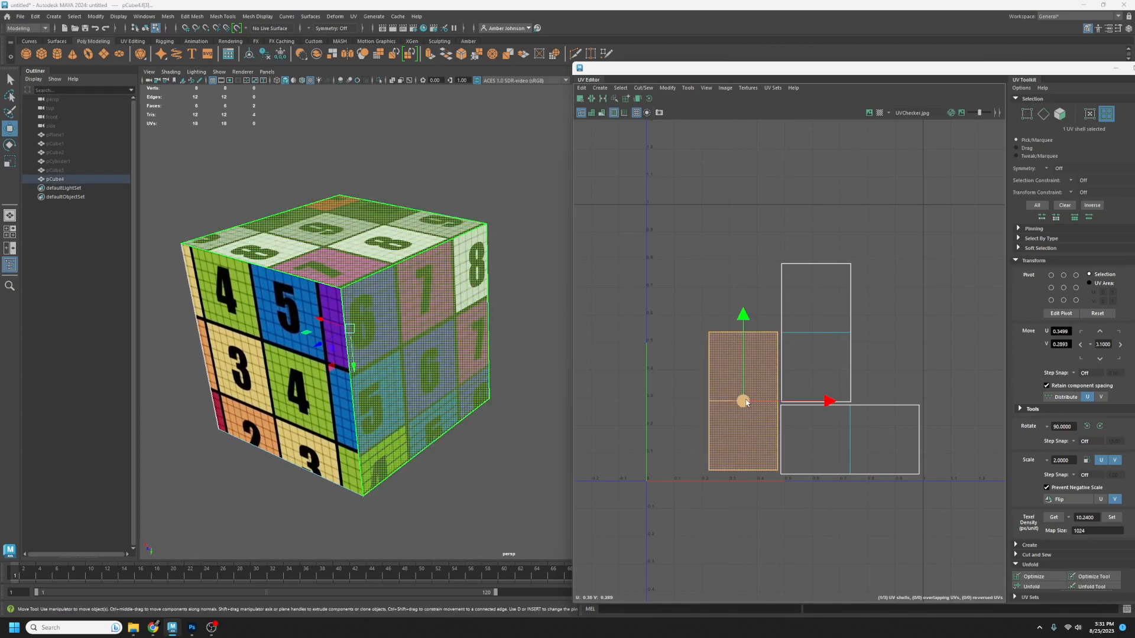
{"action": "left_click_drag", "start_coordinate": [746, 398], "coordinate": [743, 407]}
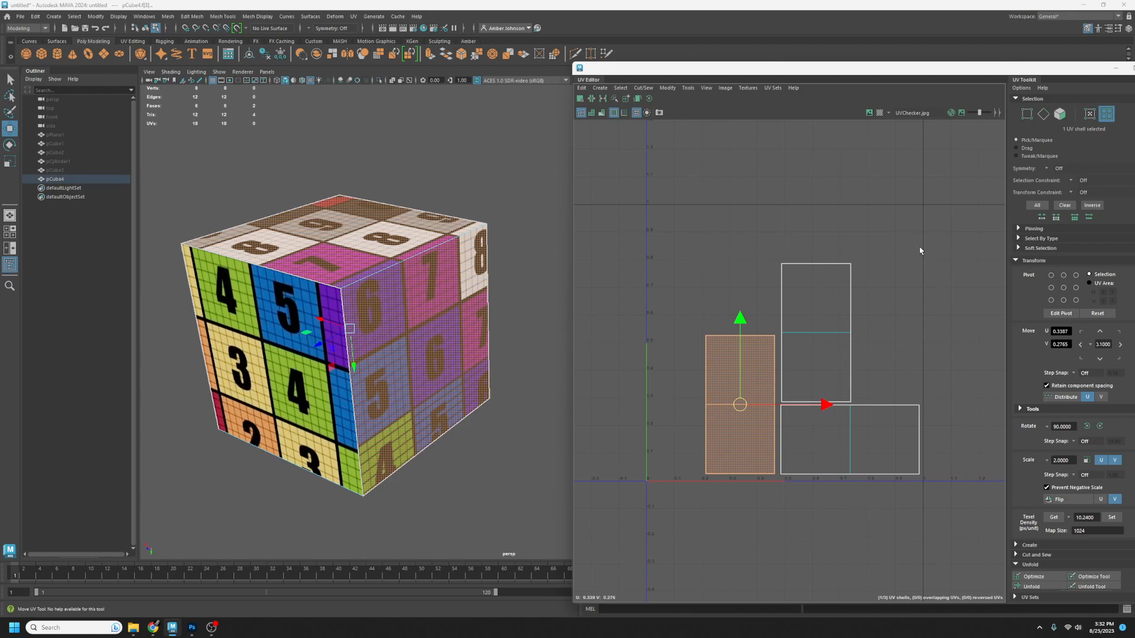
- Apply a texel density of 10.24 at map size 1024 to all three UV shells
{"action": "left_click_drag", "start_coordinate": [958, 208], "coordinate": [646, 536]}
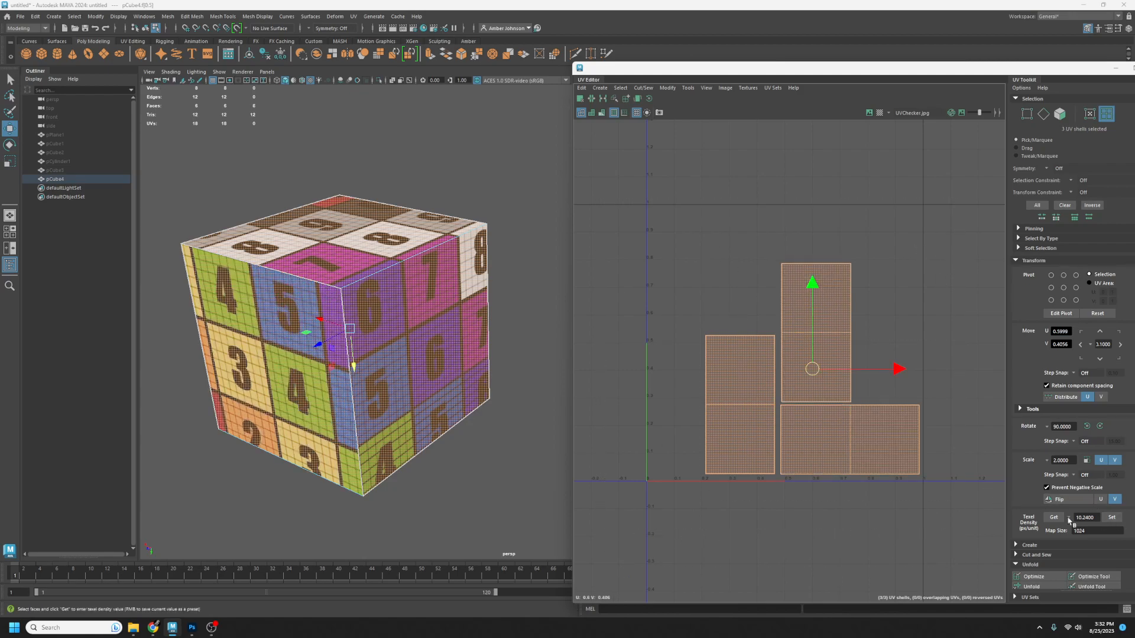
{"action": "left_click", "coordinate": [1112, 518]}
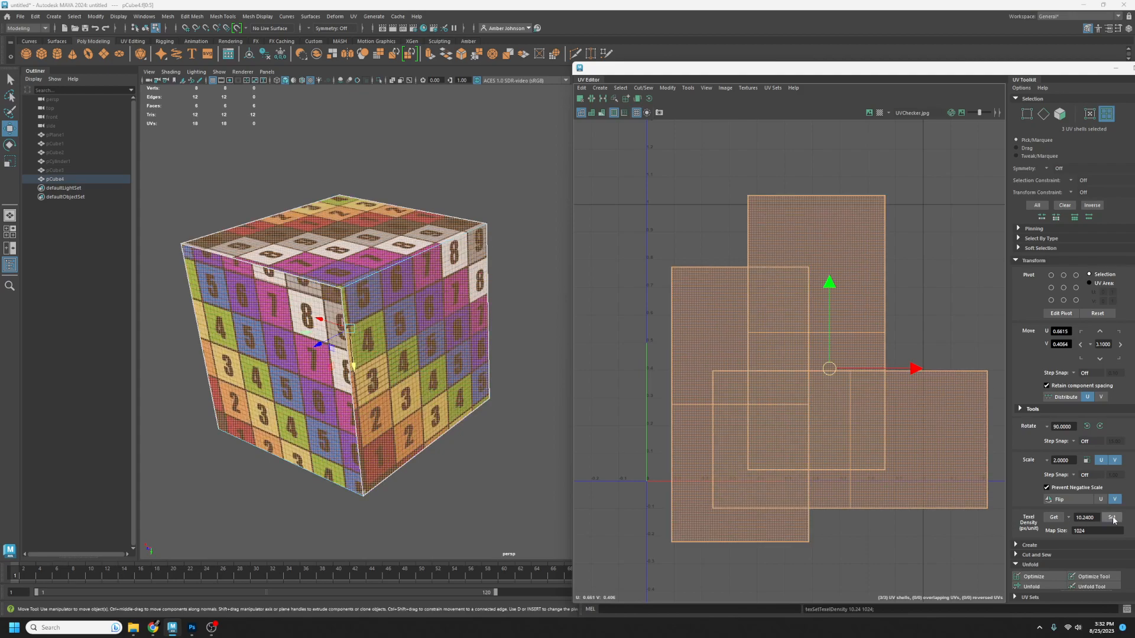
- Separate the overlapping shells into a row along the U axis, with the two upright shells left of the horizontal one
{"action": "left_click", "coordinate": [704, 492]}
{"action": "left_click_drag", "start_coordinate": [752, 418], "coordinate": [575, 347]}
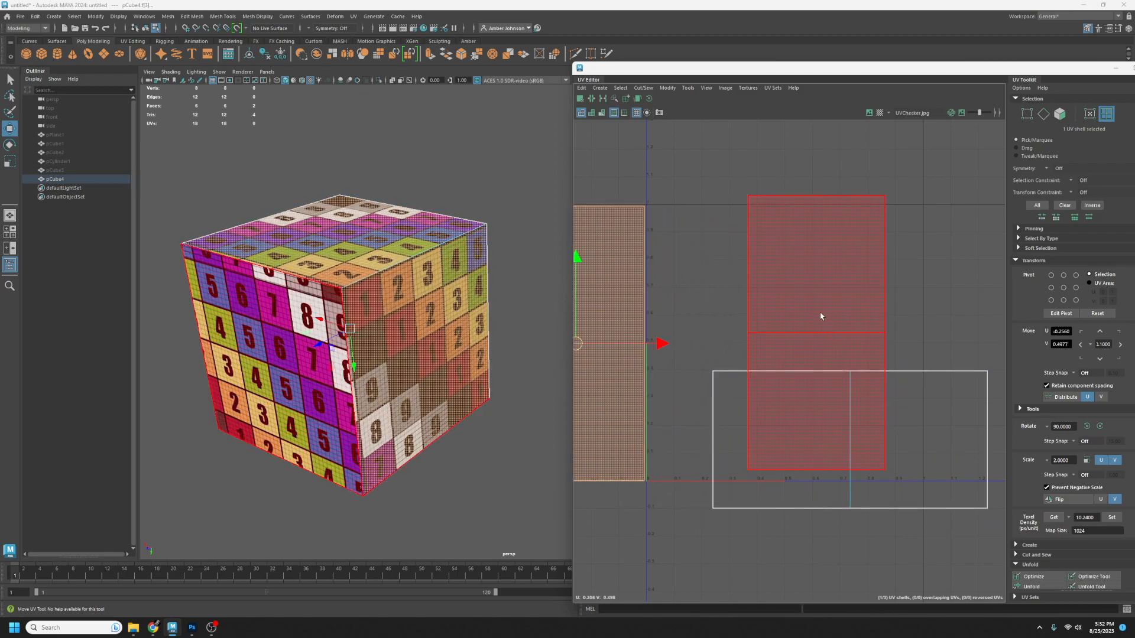
{"action": "left_click", "coordinate": [818, 337]}
{"action": "left_click_drag", "start_coordinate": [819, 336], "coordinate": [718, 347]}
{"action": "left_click", "coordinate": [903, 441]}
{"action": "left_click_drag", "start_coordinate": [851, 439], "coordinate": [926, 415]}
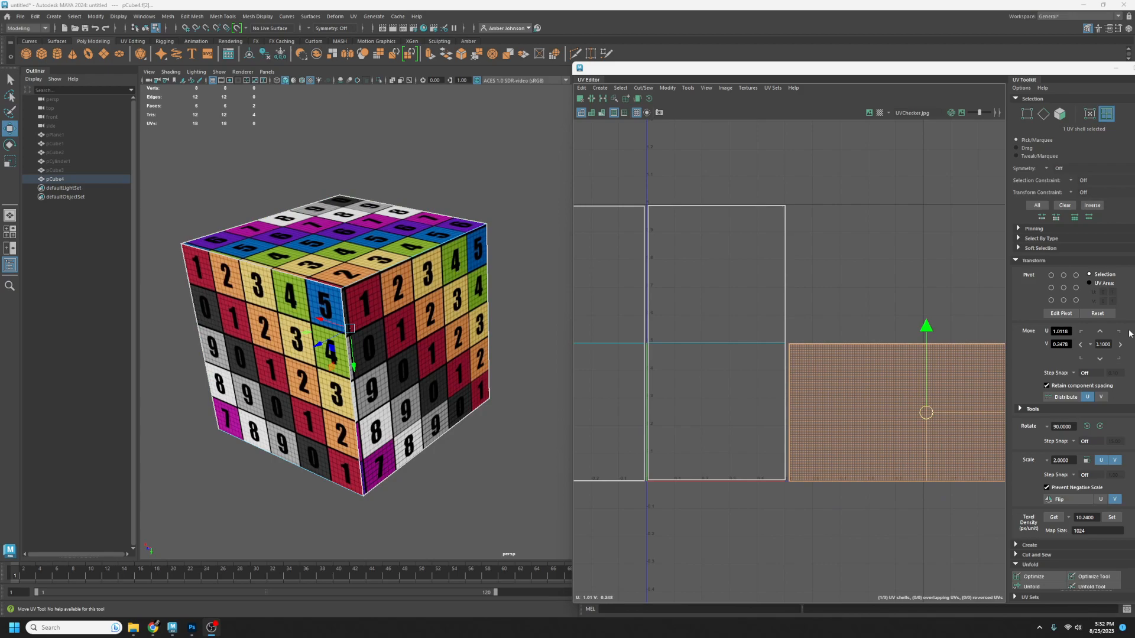
{"action": "scroll", "coordinate": [836, 348], "scroll_direction": "down", "scroll_amount": 4}
{"action": "left_click_drag", "start_coordinate": [402, 375], "coordinate": [437, 367], "text": "alt"}
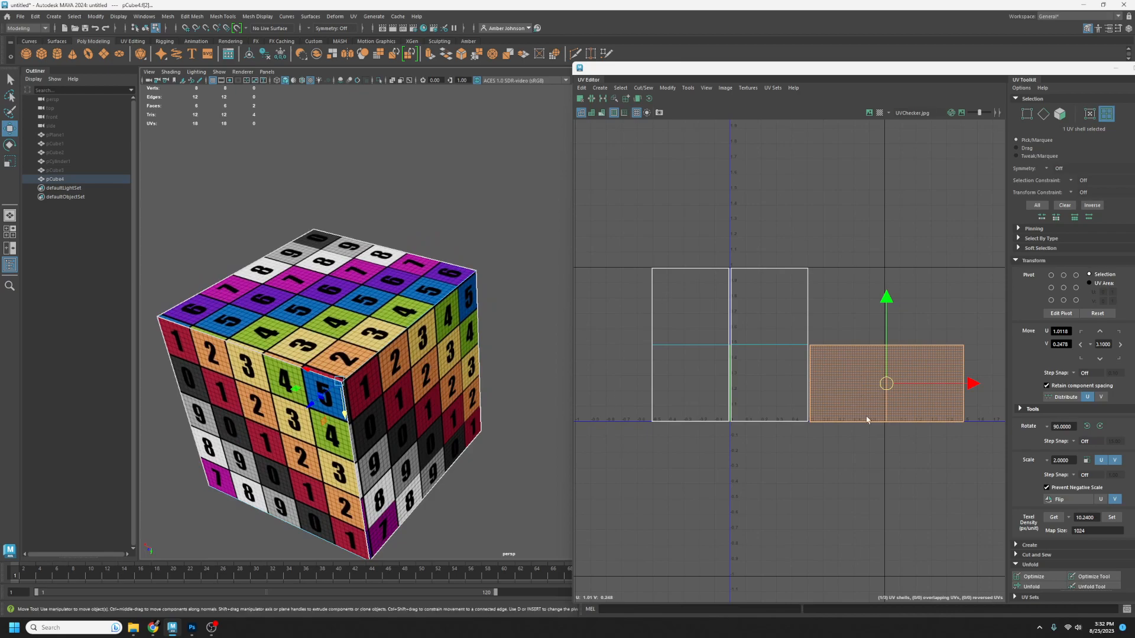